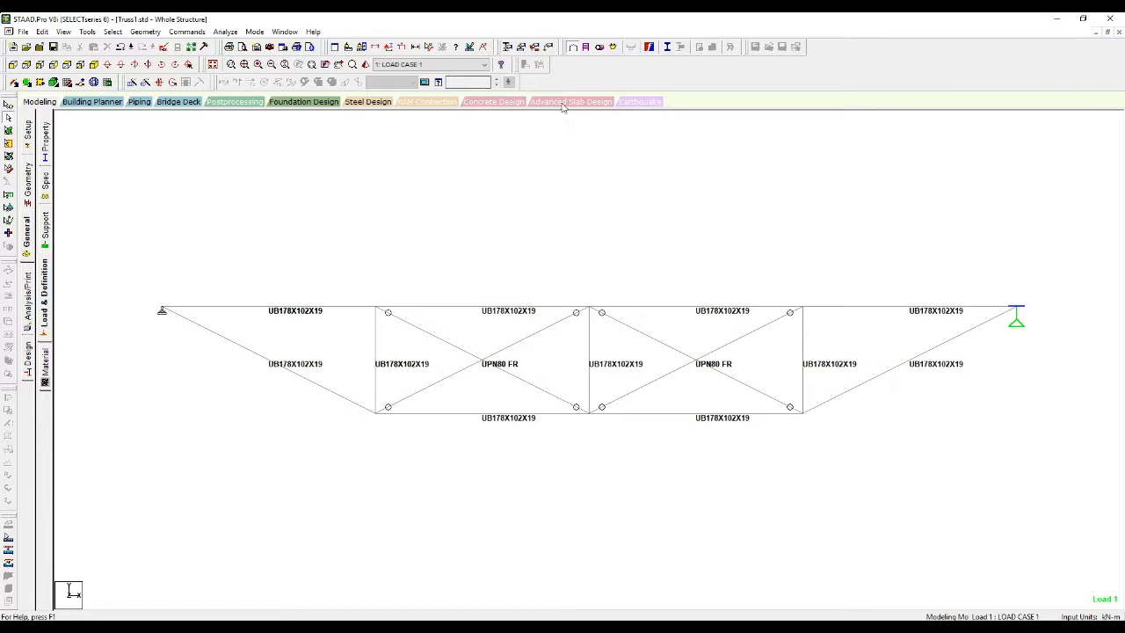
Step: Display load case 1's UNI GY -45 kN/m member load on the truss top chord
left_click(534, 46)
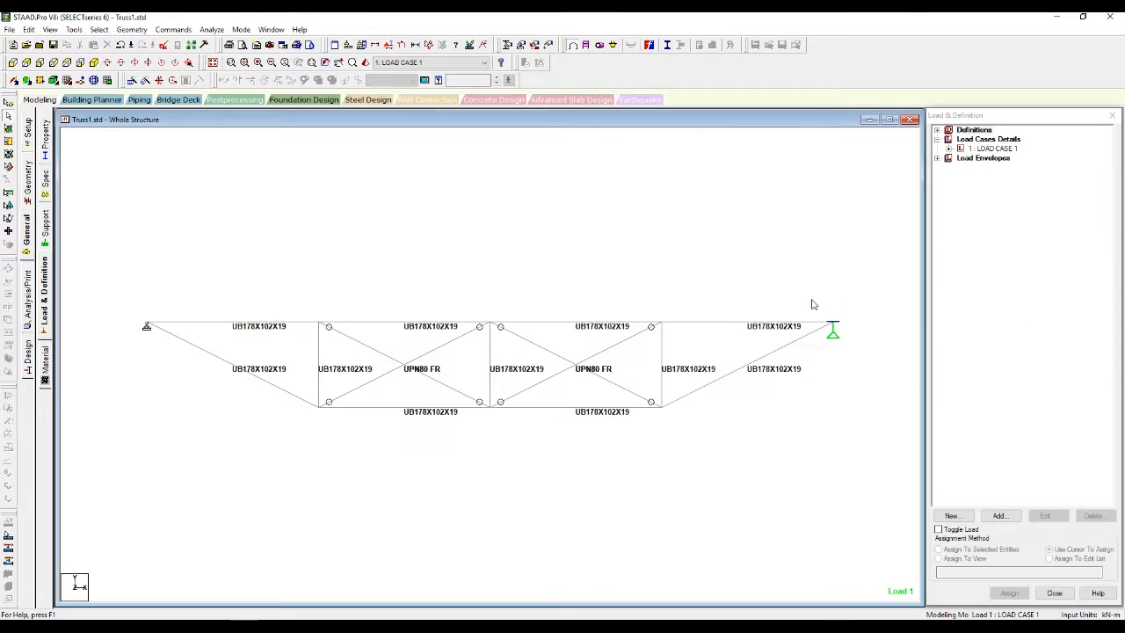
left_click(949, 149)
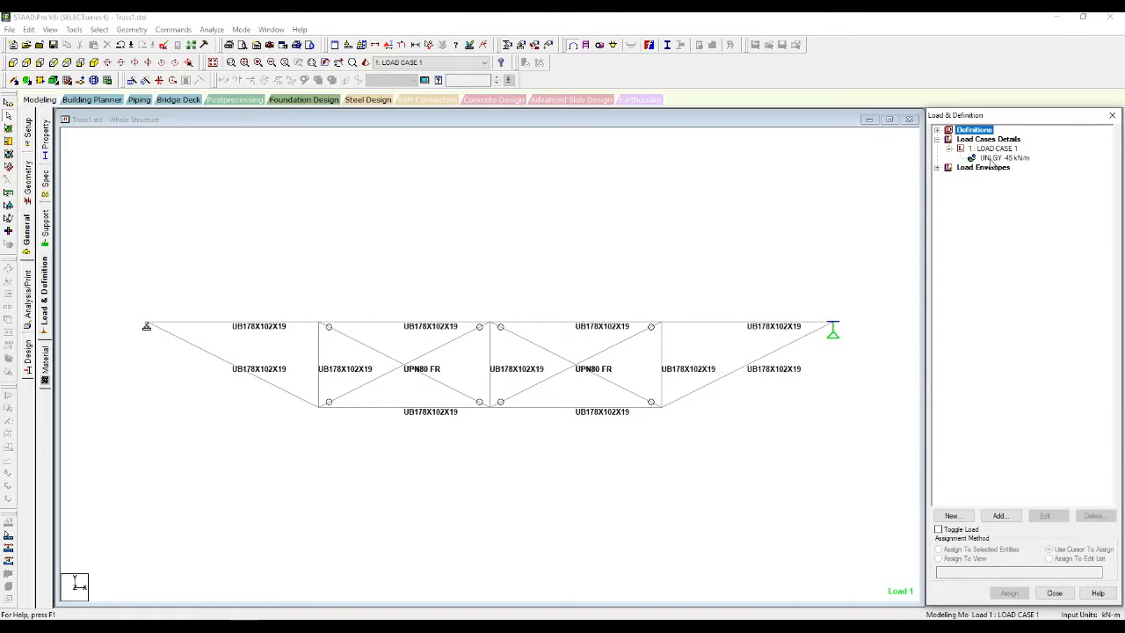
left_click(993, 158)
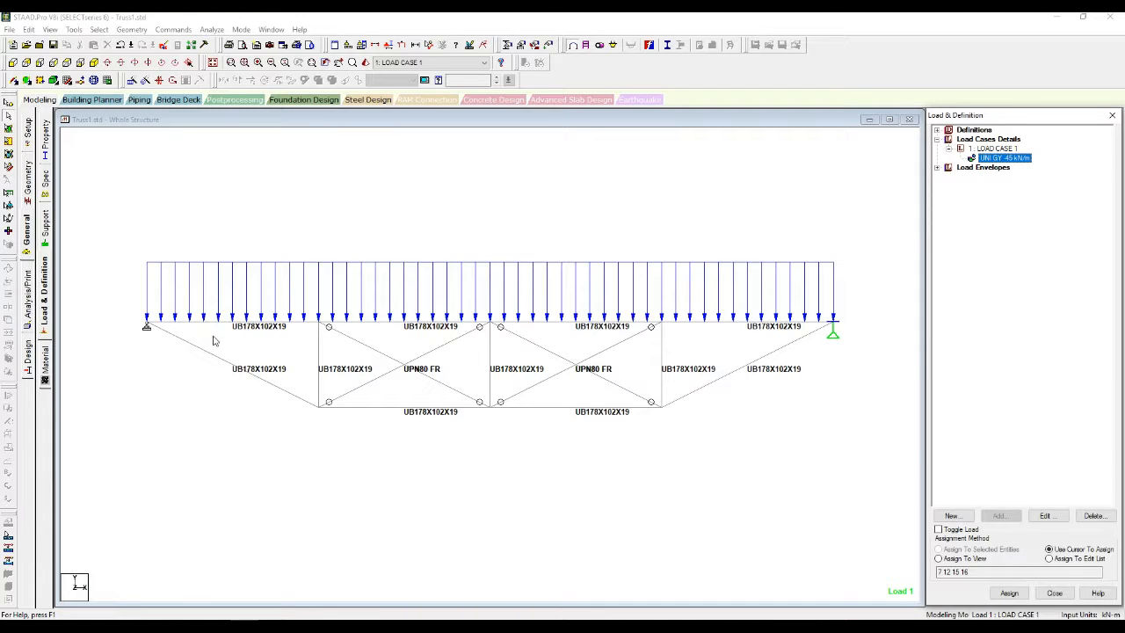
Step: Run the structural analysis (0 errors, 4 warnings) and choose to go to post-processing
left_click(214, 29)
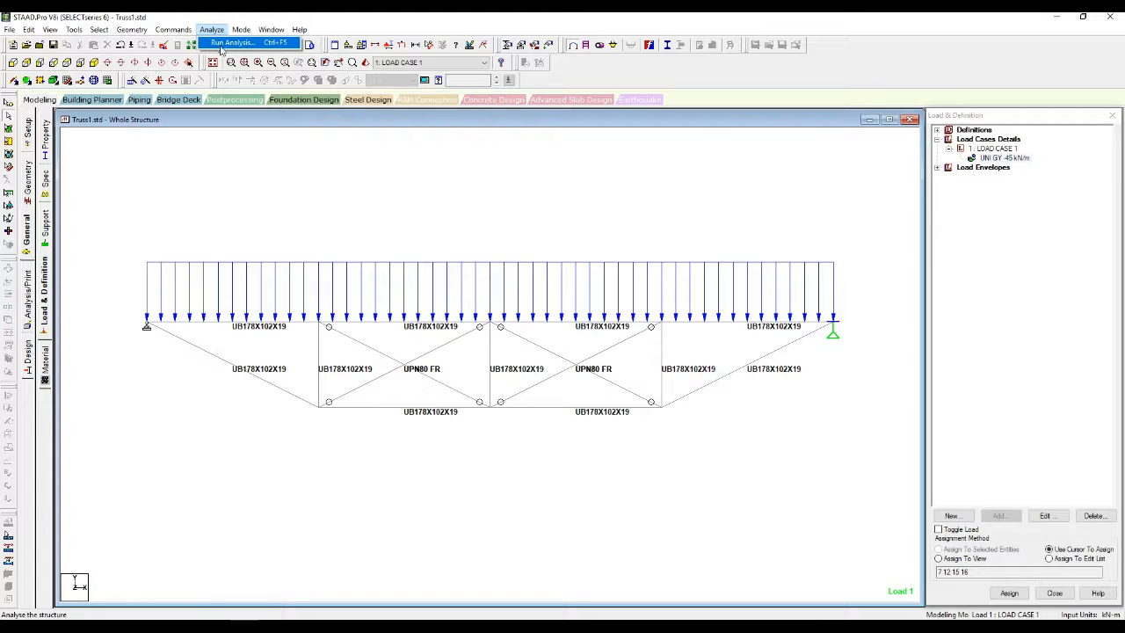
left_click(221, 44)
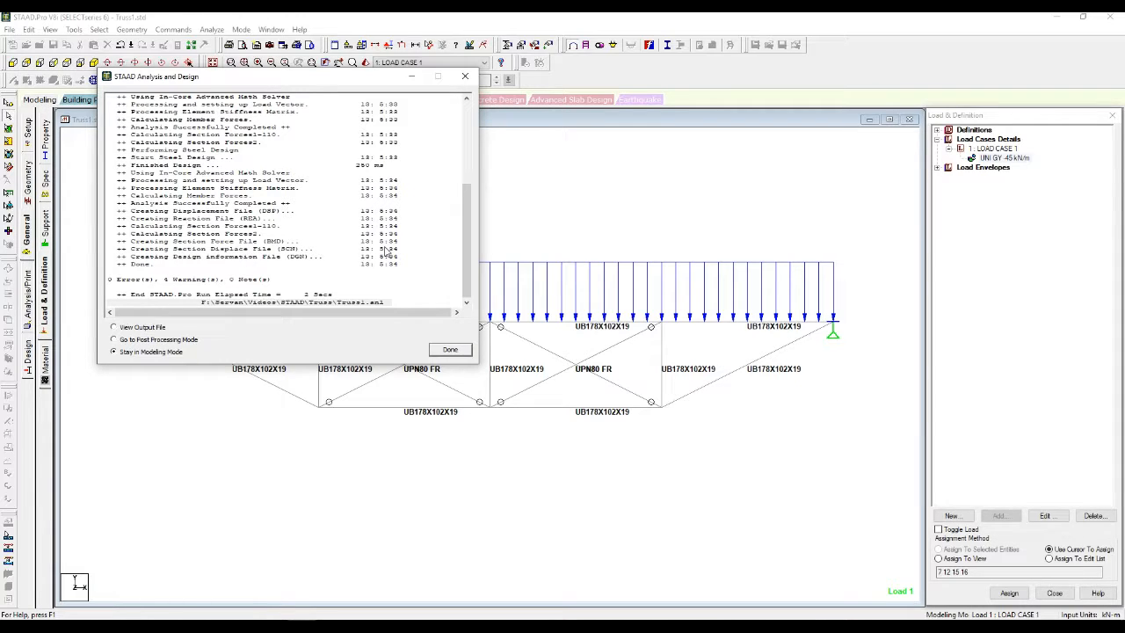
left_click(168, 341)
Step: Enter post-processing for load case 1 and inspect the truss in a 3D rendered view
left_click(450, 349)
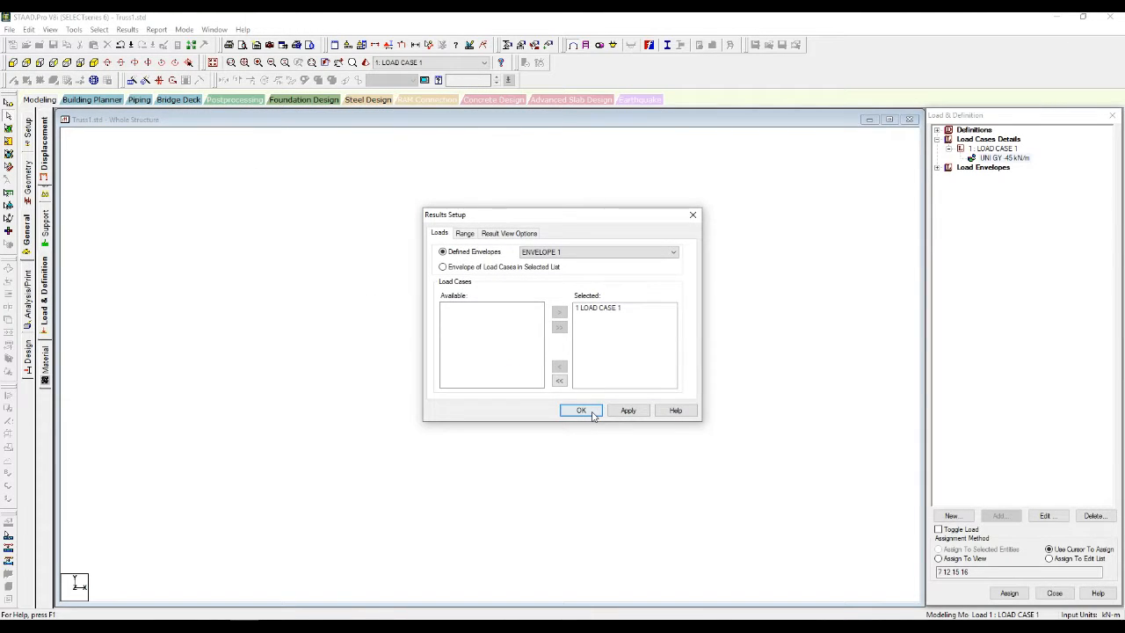
left_click(580, 411)
left_click(366, 65)
scroll(483, 308, "up", 8)
scroll(475, 310, "up", 6)
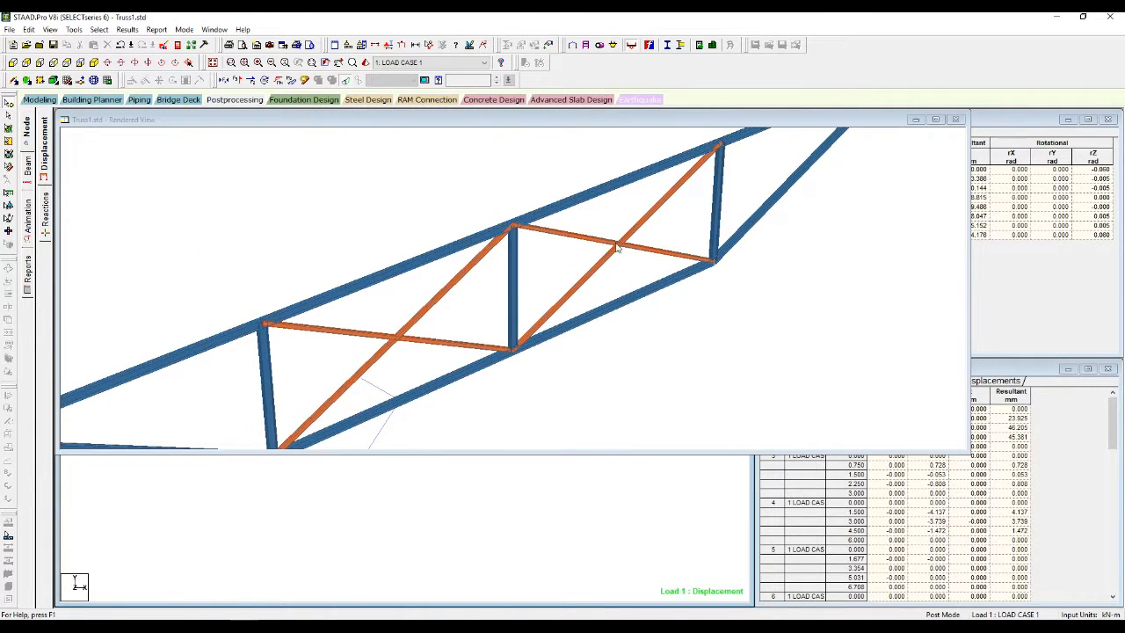
scroll(484, 194, "up", 6)
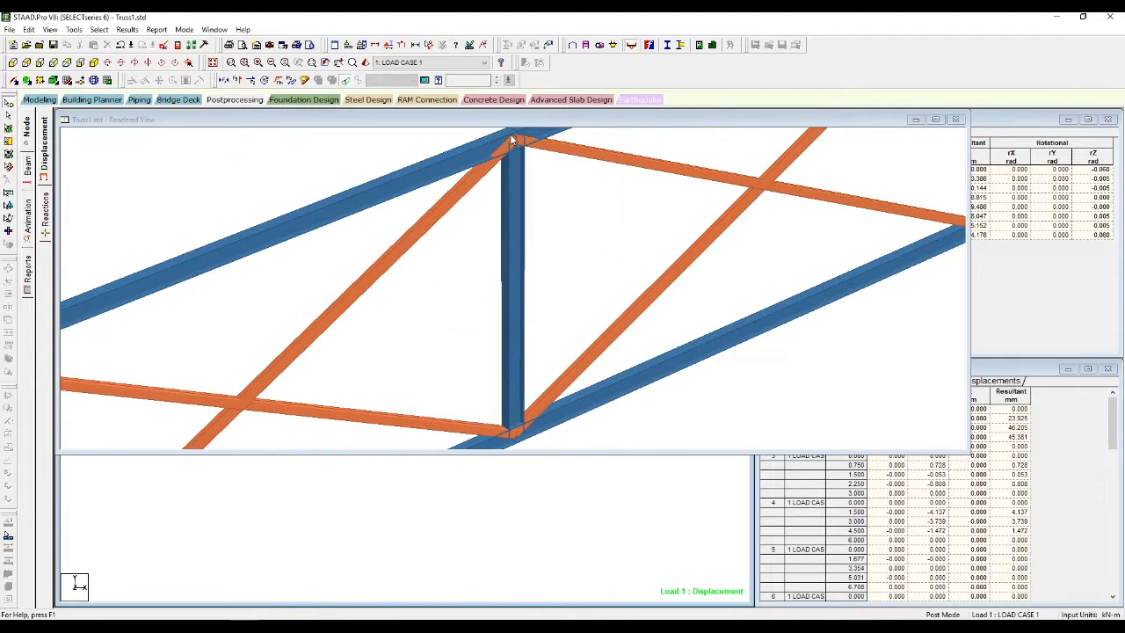
middle_click_drag(529, 155, 511, 222)
scroll(517, 145, "up", 5)
left_click_drag(513, 222, 809, 331)
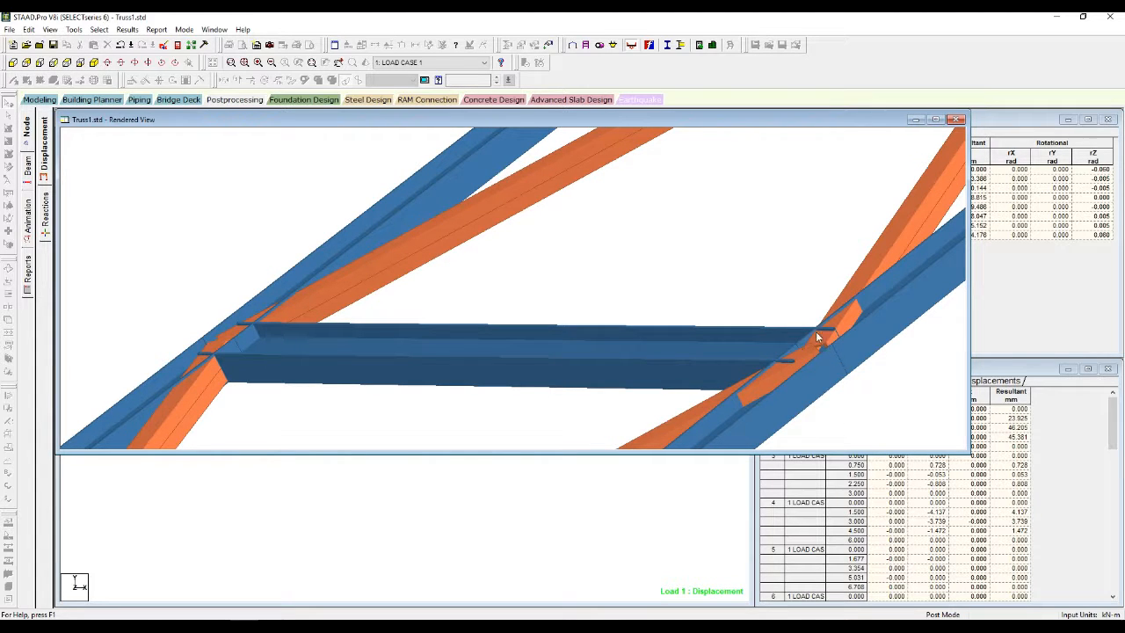
left_click_drag(855, 373, 841, 156)
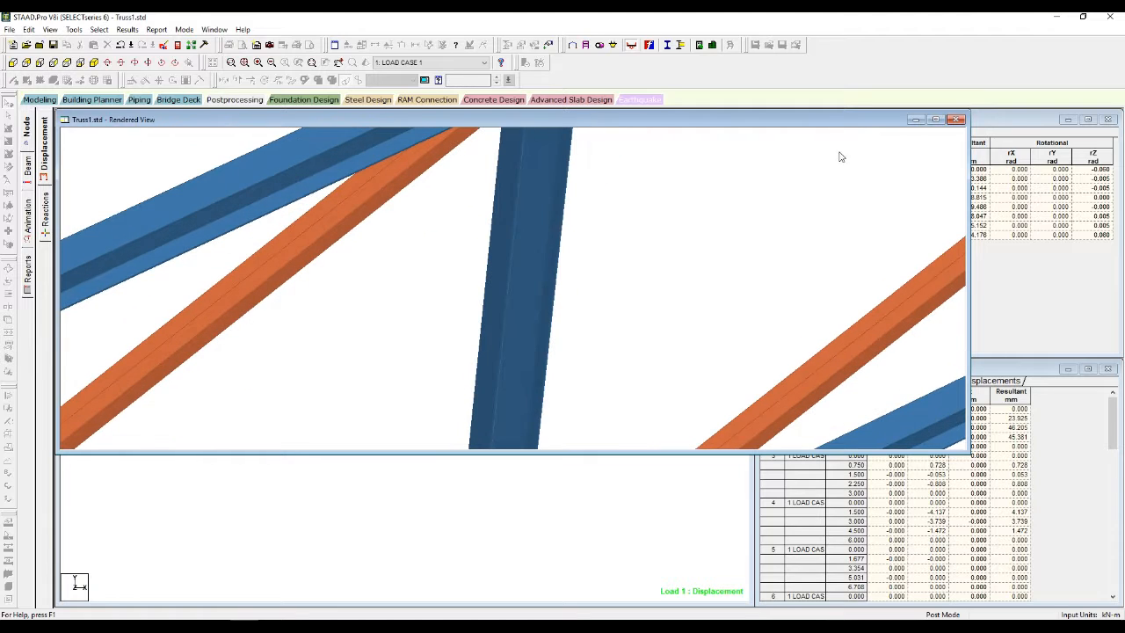
left_click(956, 119)
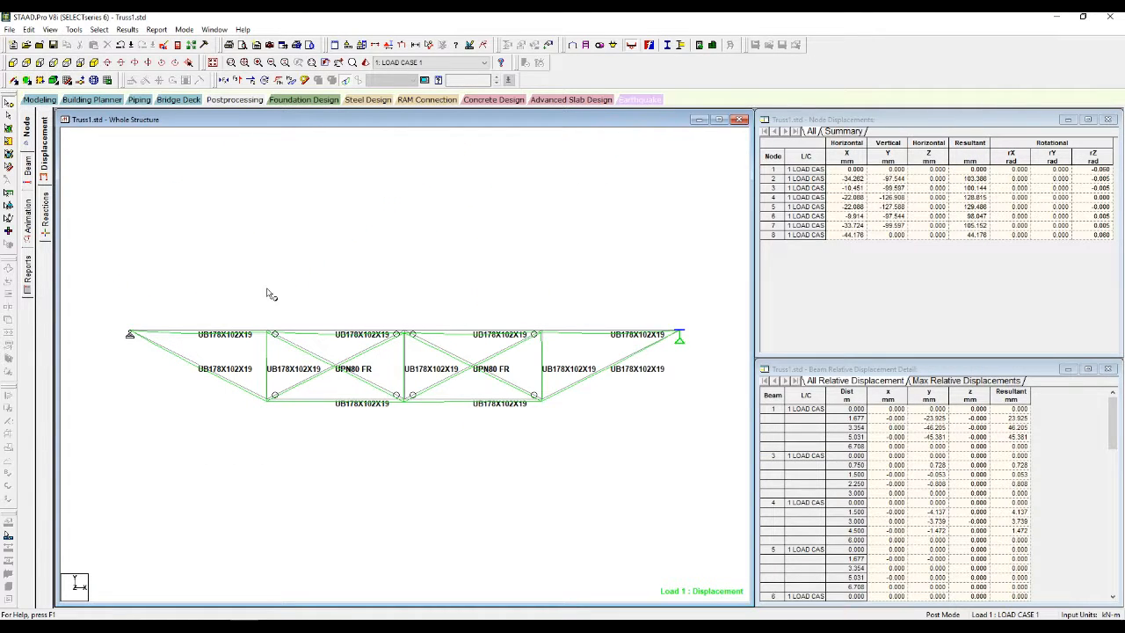
Step: Show the beam force graphs for the left diagonal member
left_click(28, 172)
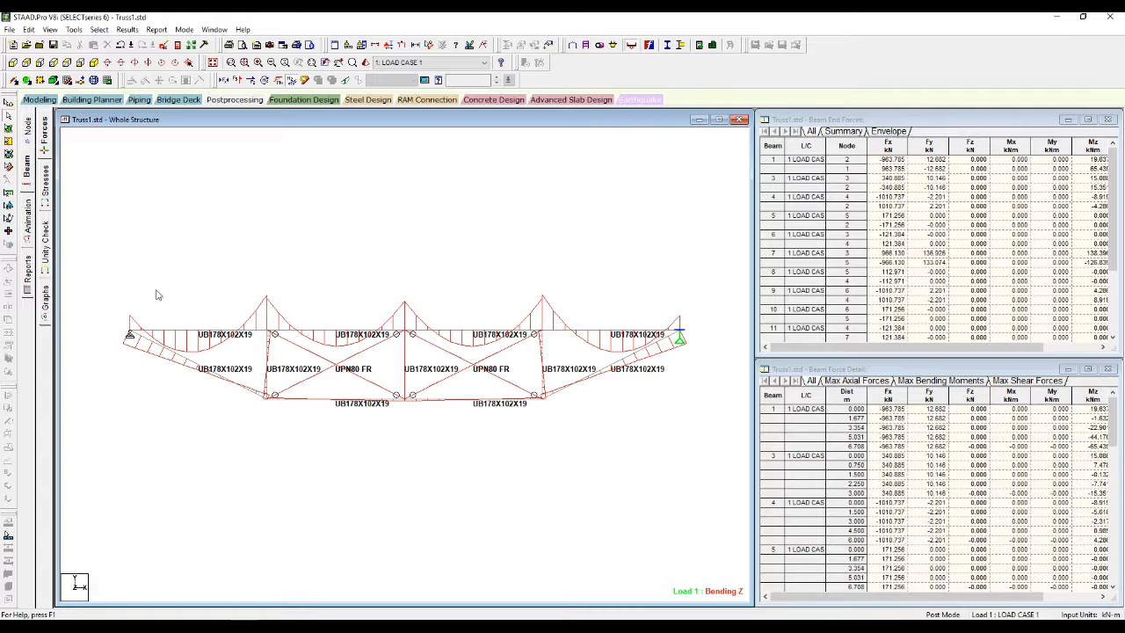
scroll(127, 298, "up", 2)
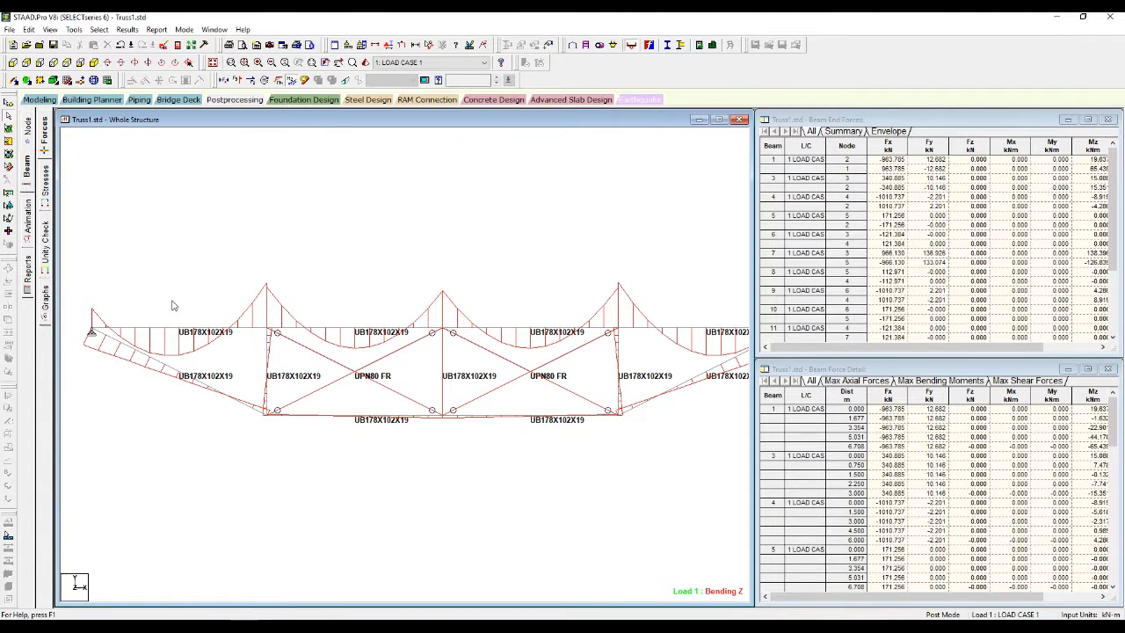
left_click(50, 301)
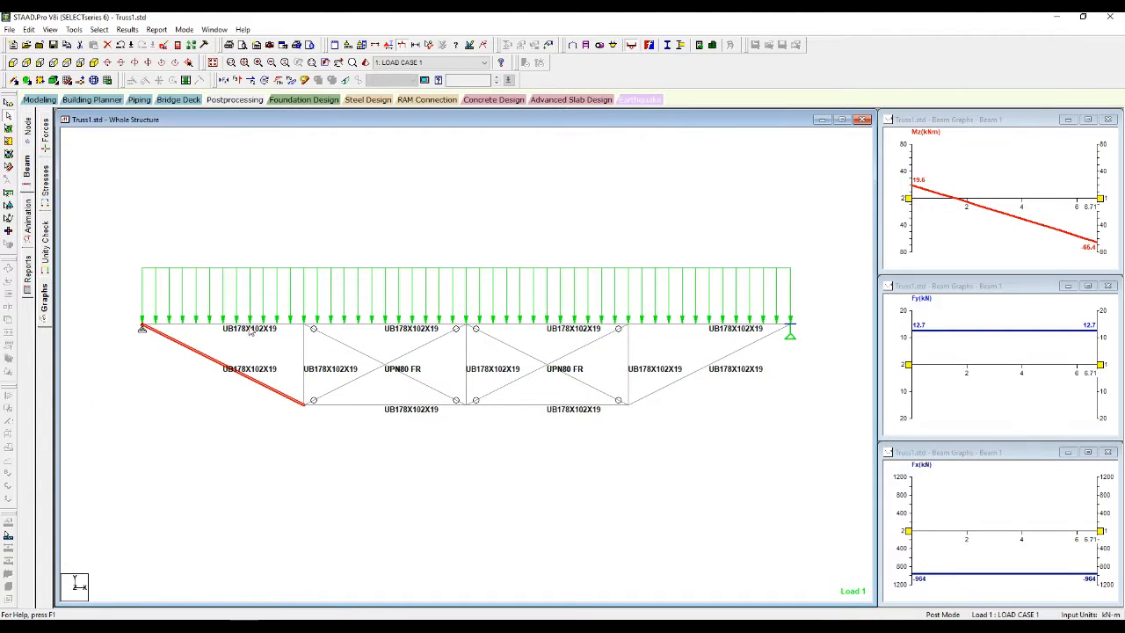
left_click(249, 326)
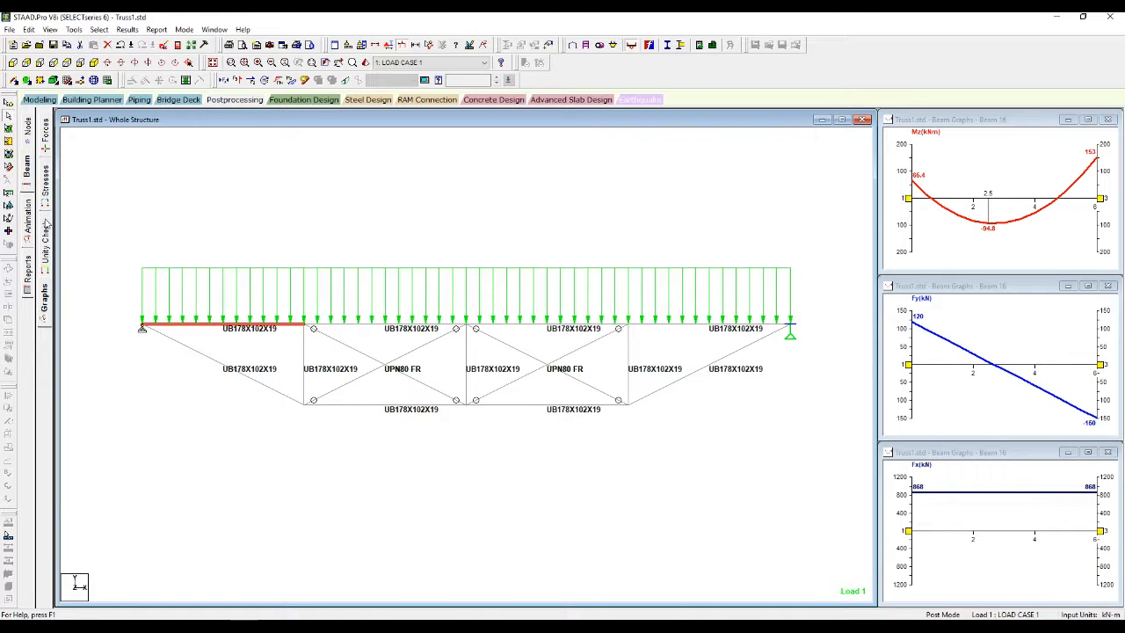
Step: Graph top-chord beam 16's forces: Fx 868 kN, Fy 120 to -150 kN, Mz peak 153 kNm
left_click(48, 182)
left_click(347, 225)
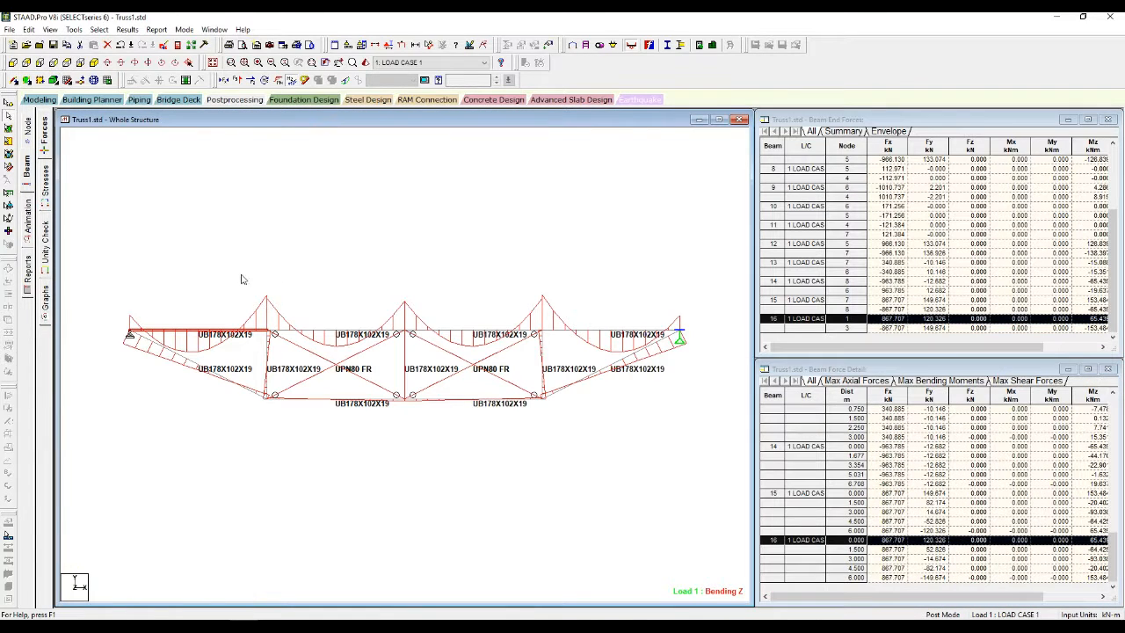
scroll(159, 280, "up", 2)
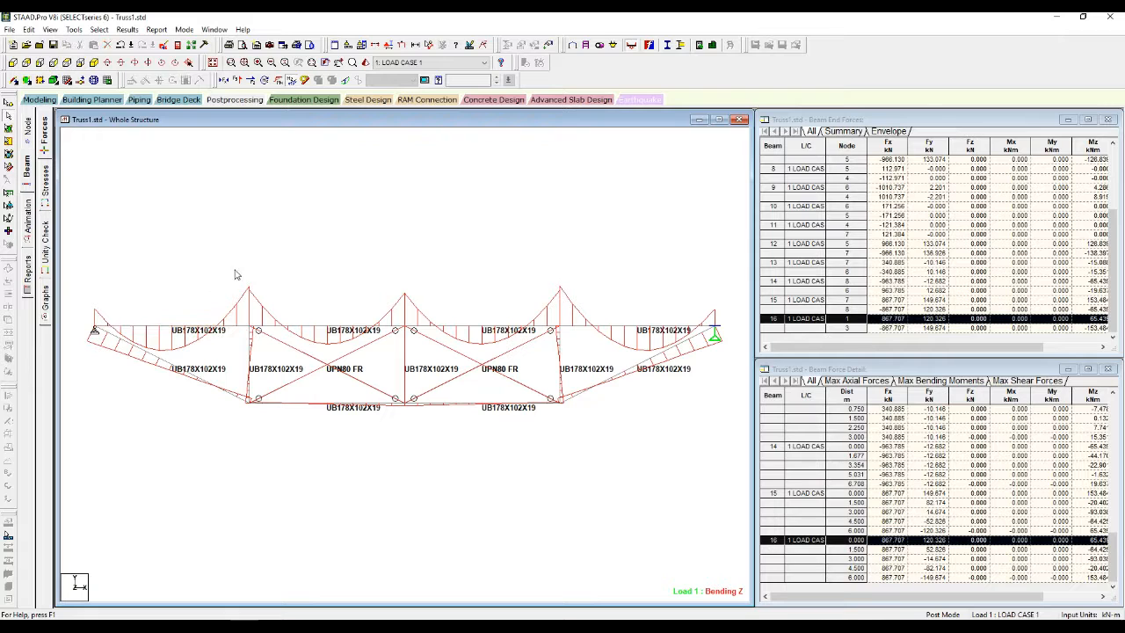
left_click(48, 187)
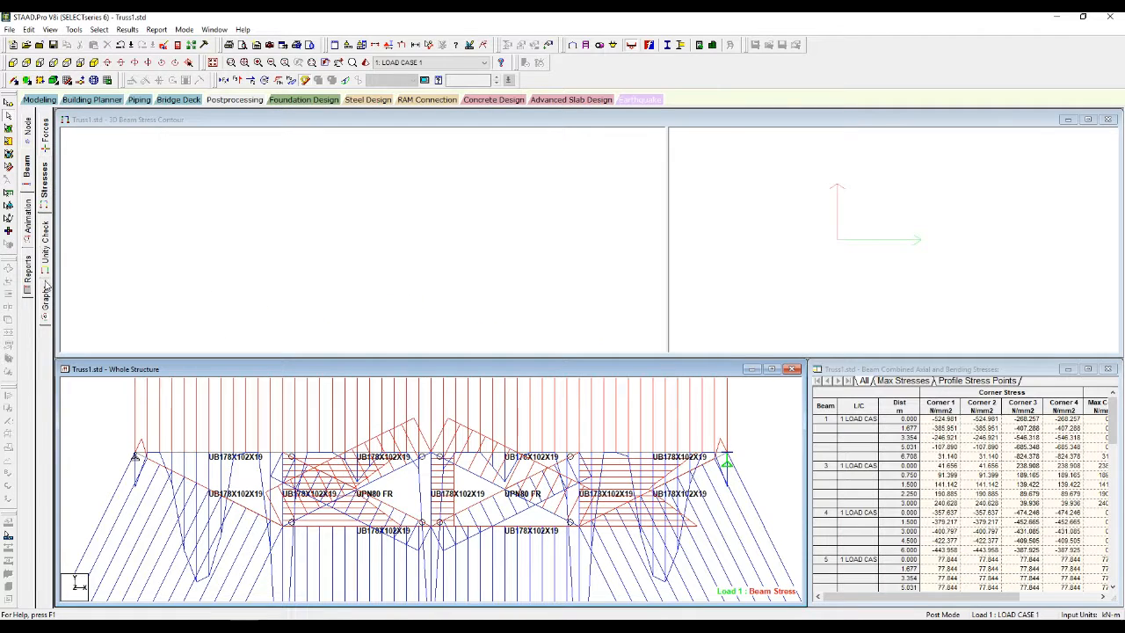
left_click(46, 301)
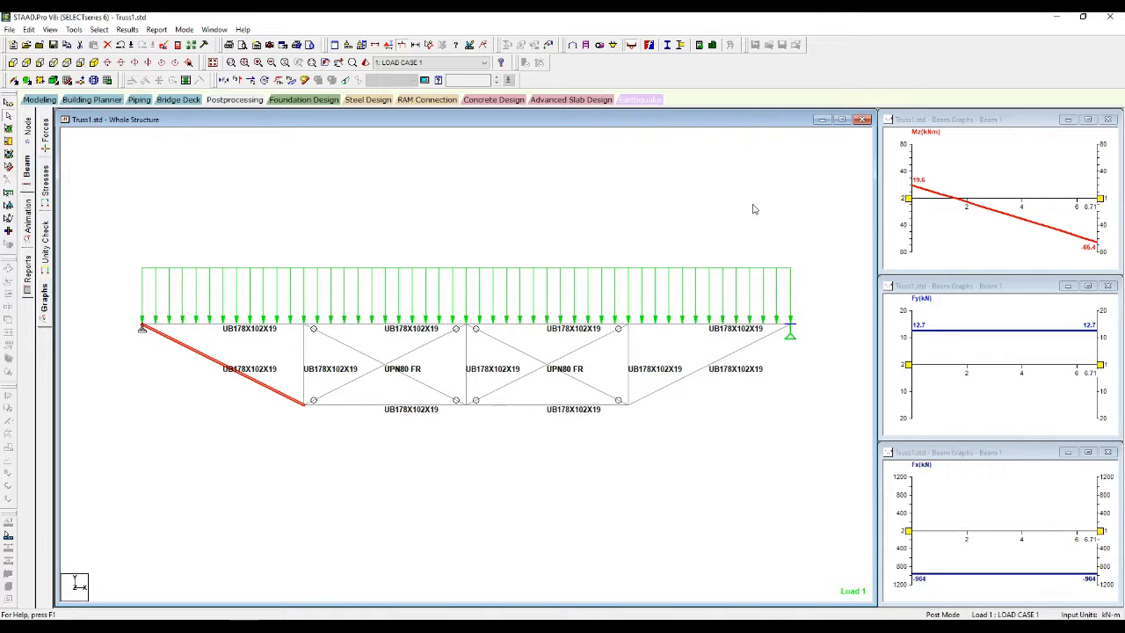
left_click(239, 325)
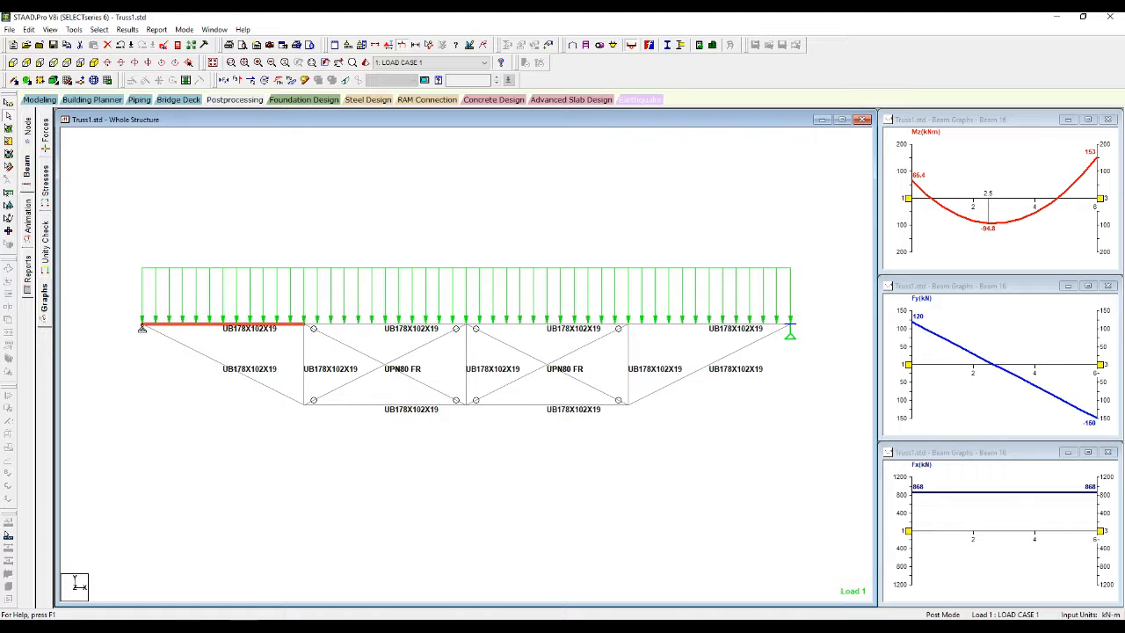
Step: Bring the Mathcad Main Beam check sheet forward at its Loading and Partial Factors section
mouse_move(216, 618)
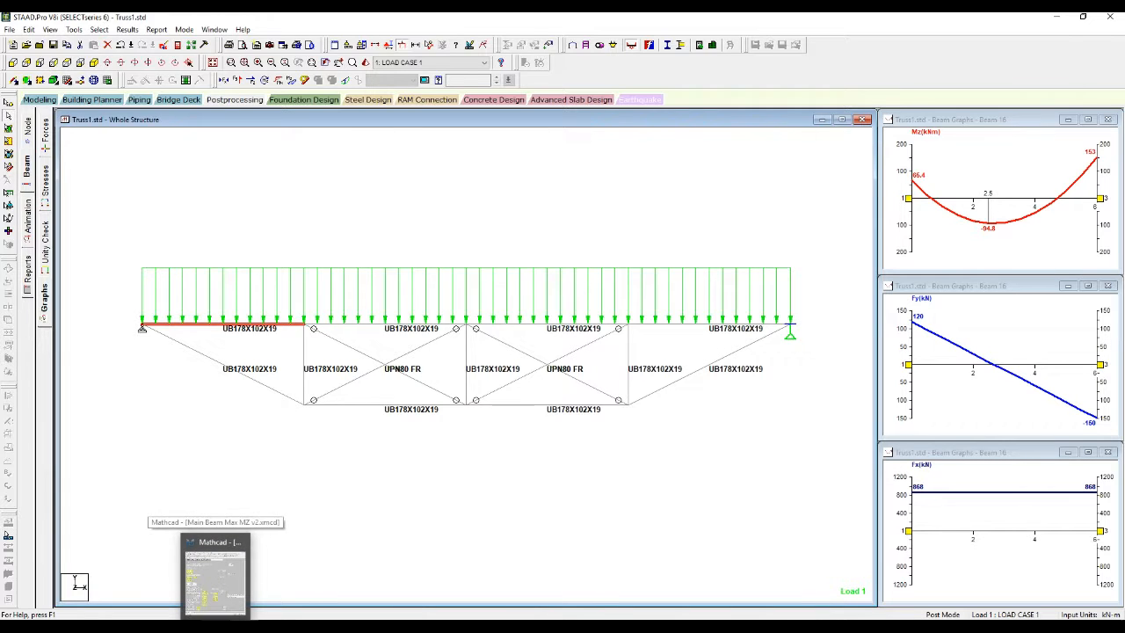
left_click(216, 576)
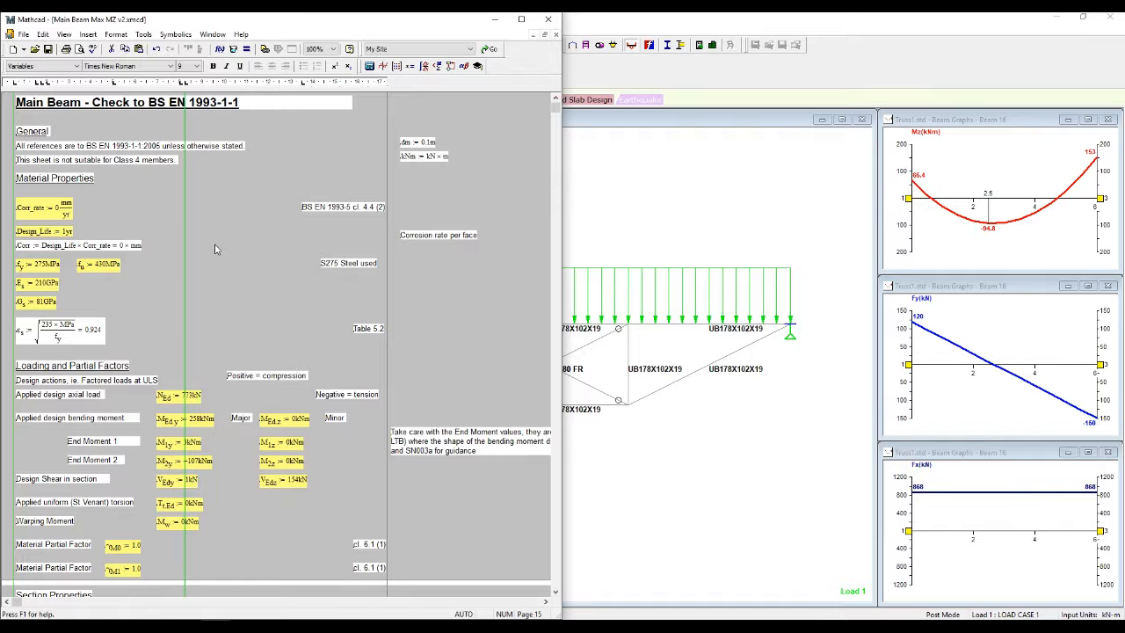
scroll(215, 249, "down", 5)
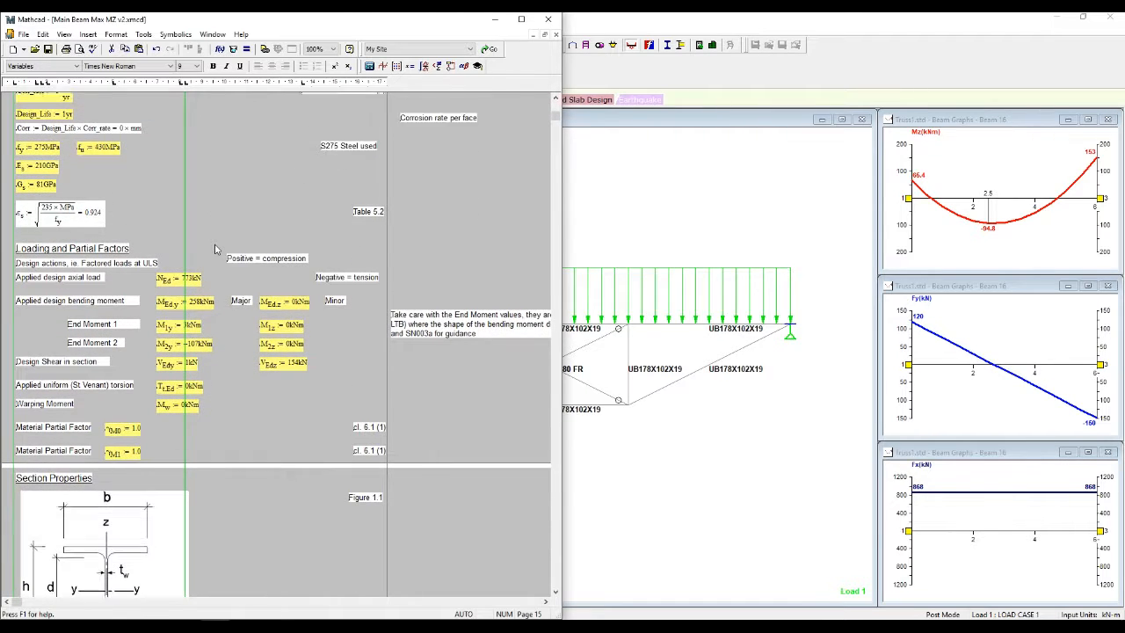
scroll(214, 249, "down", 1)
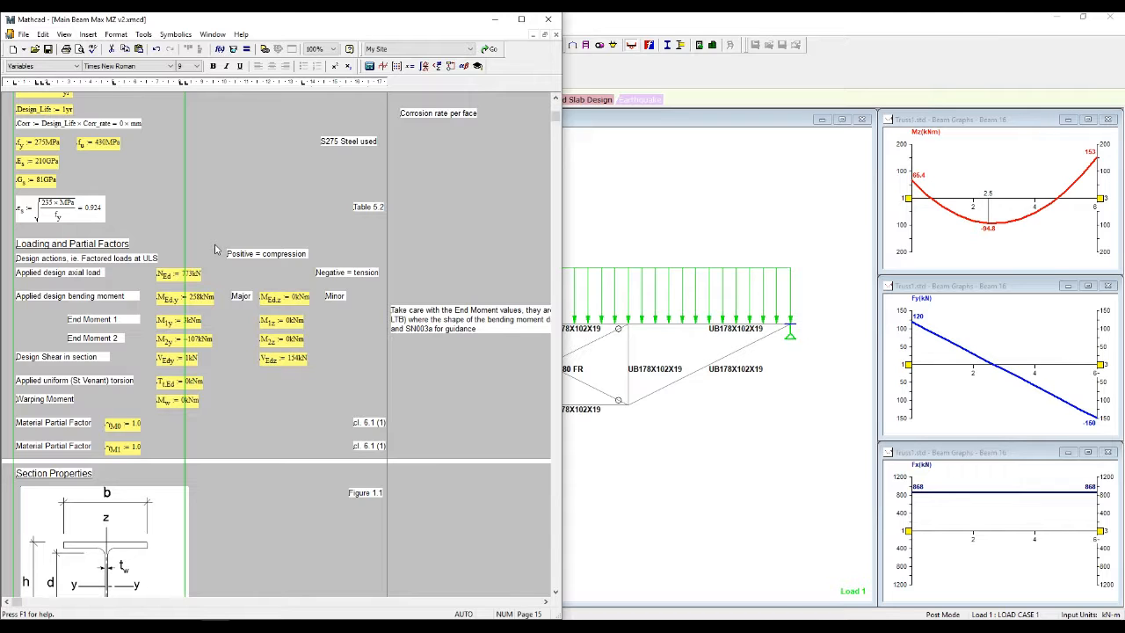
scroll(215, 249, "down", 1)
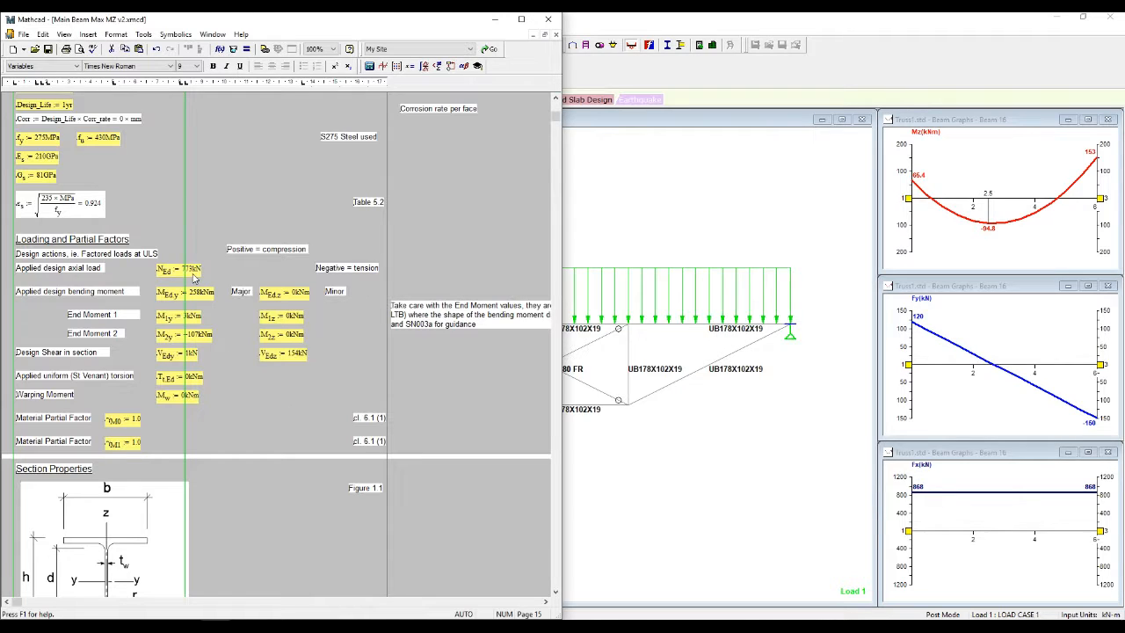
Step: Set the design axial load N_Ed to 868 kN and moment M_Edy to 153 kNm
double_click(187, 270)
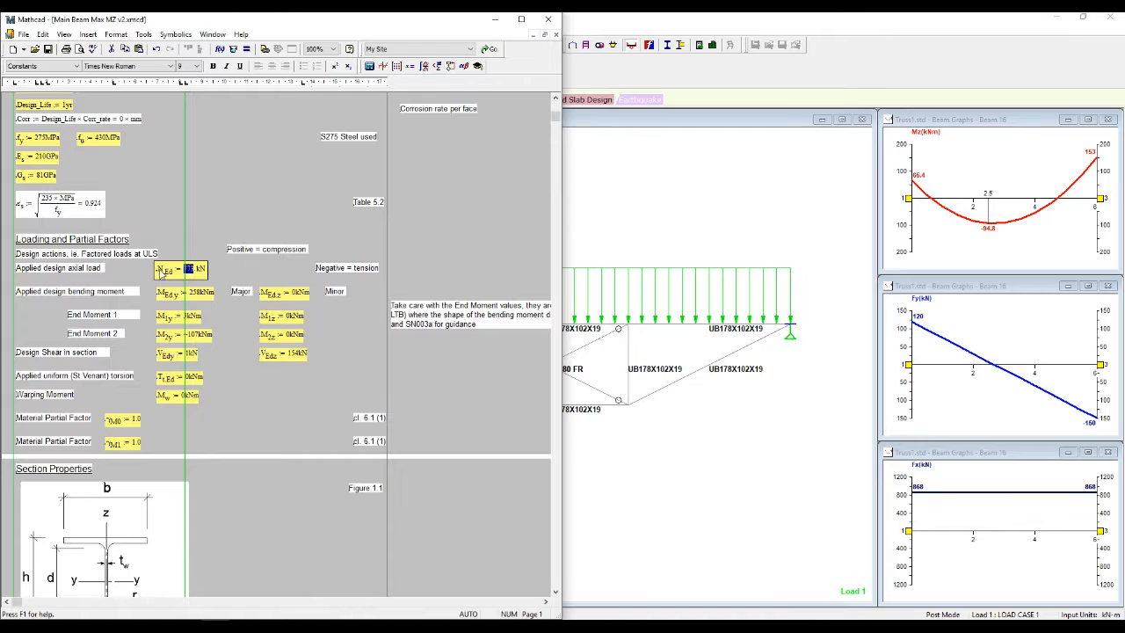
type("868")
left_click(208, 218)
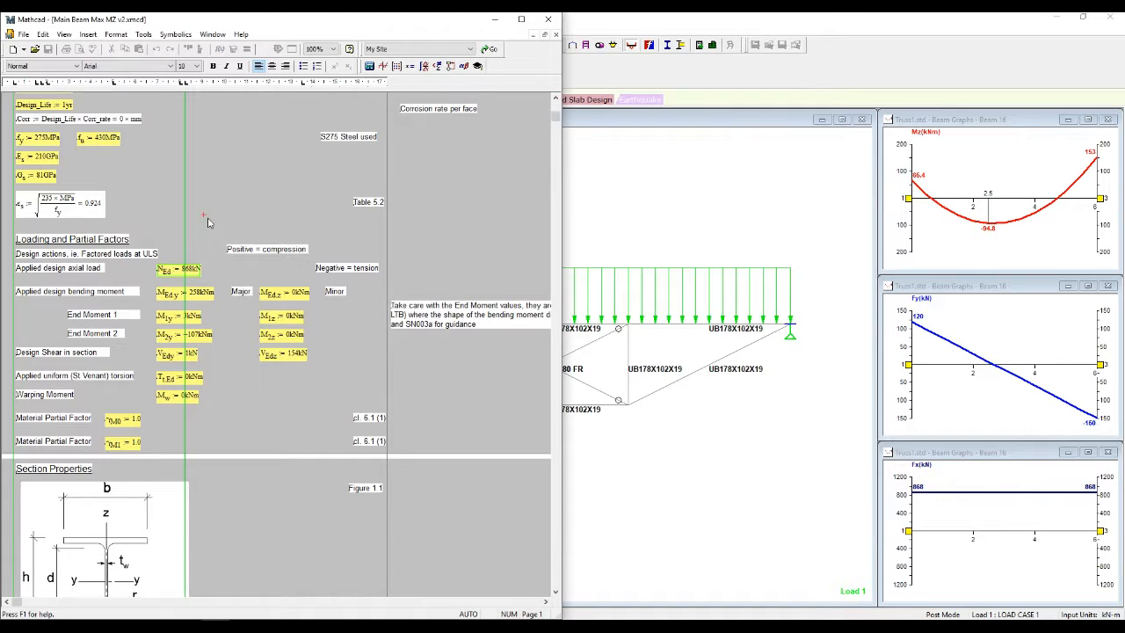
double_click(192, 295)
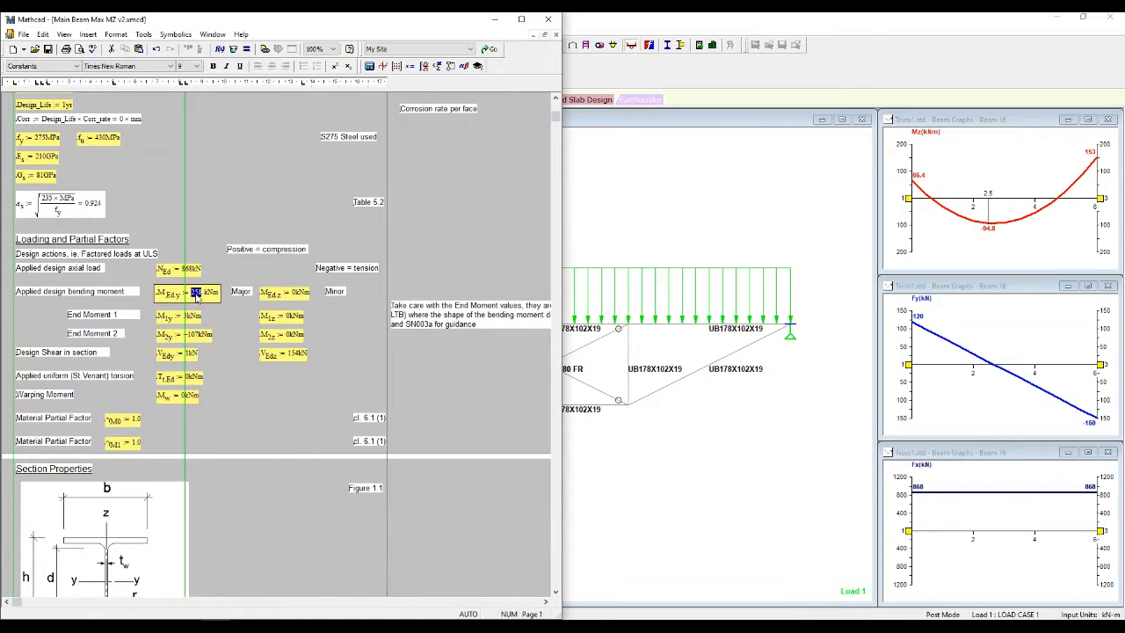
type("153")
Step: Set end moments M1y = 65.1 and M2y = 153 kNm, and shear V_Edz = 150 kN
left_click(299, 167)
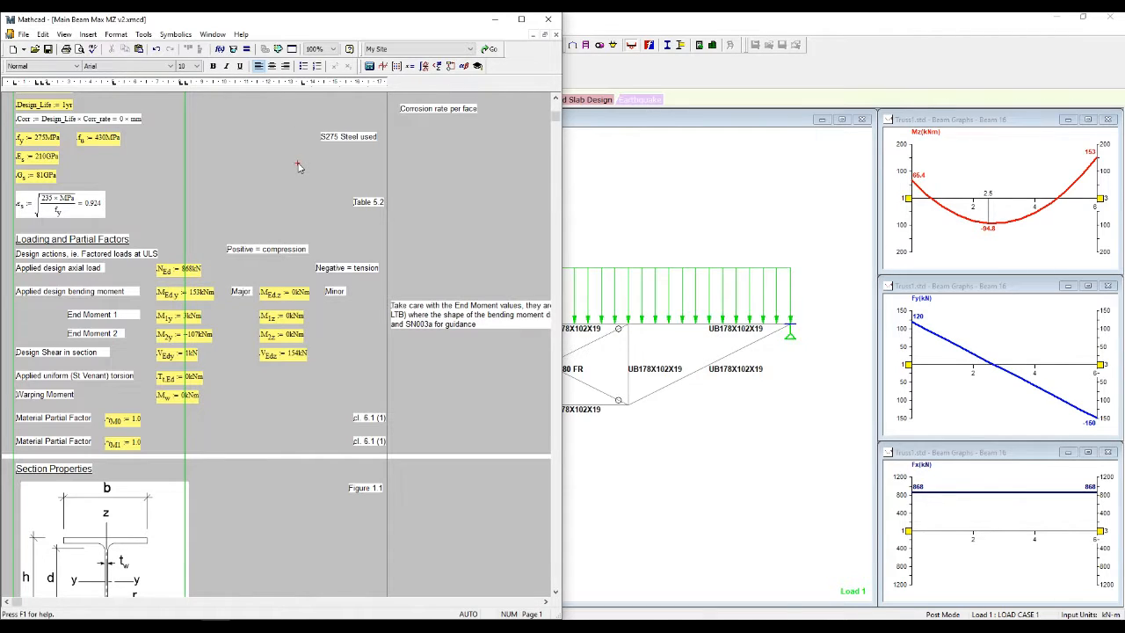
left_click(186, 321)
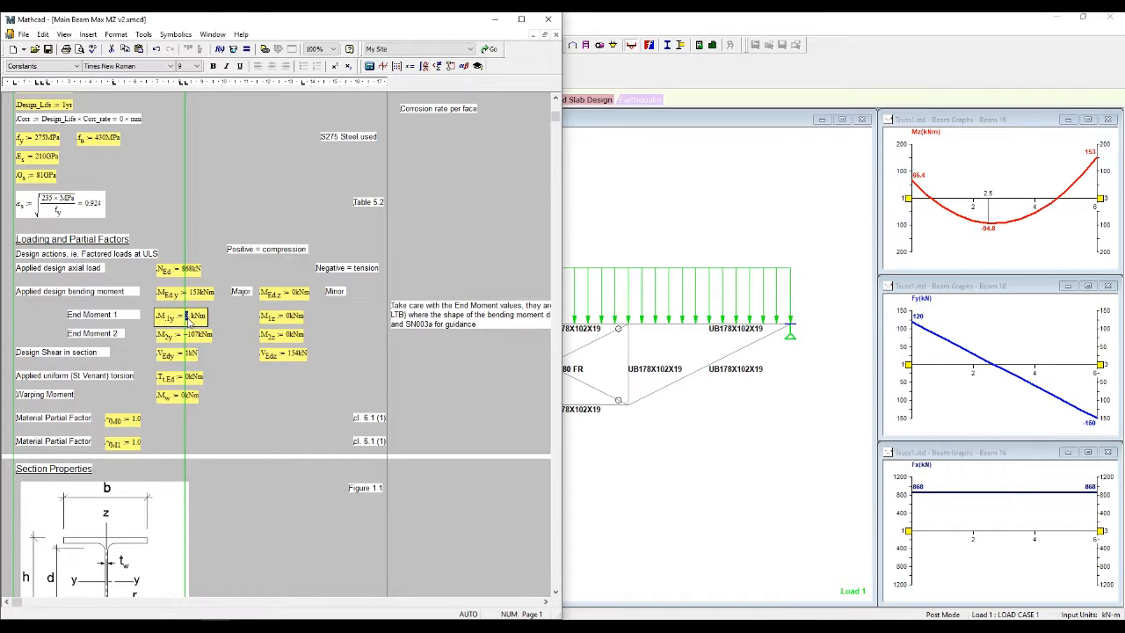
type("65")
type(".1")
left_click(217, 205)
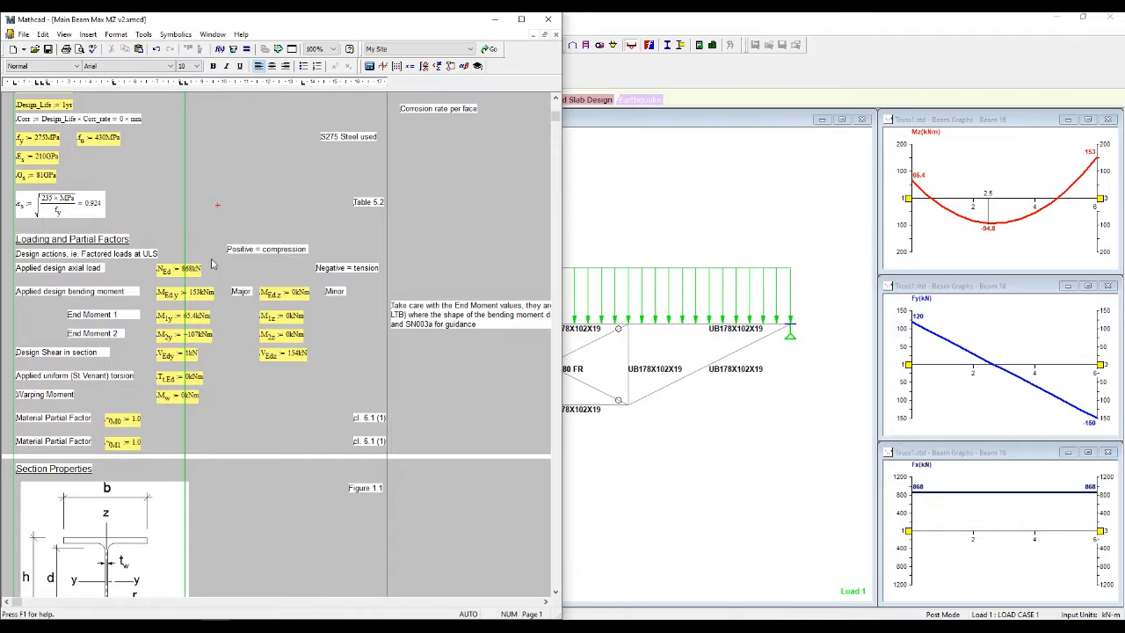
double_click(192, 338)
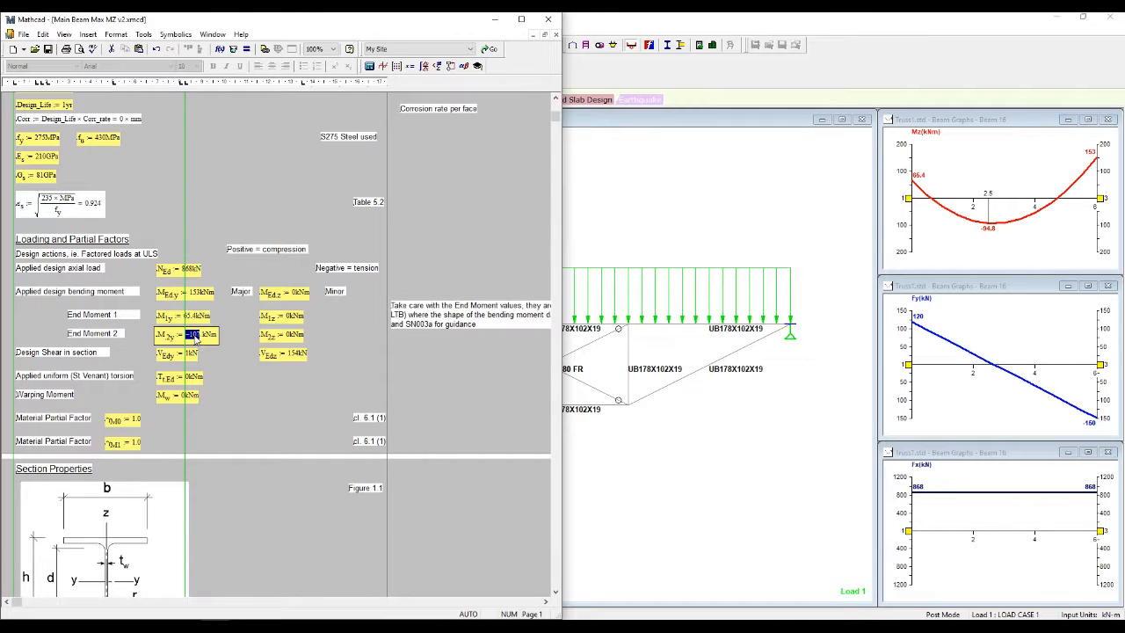
type("153")
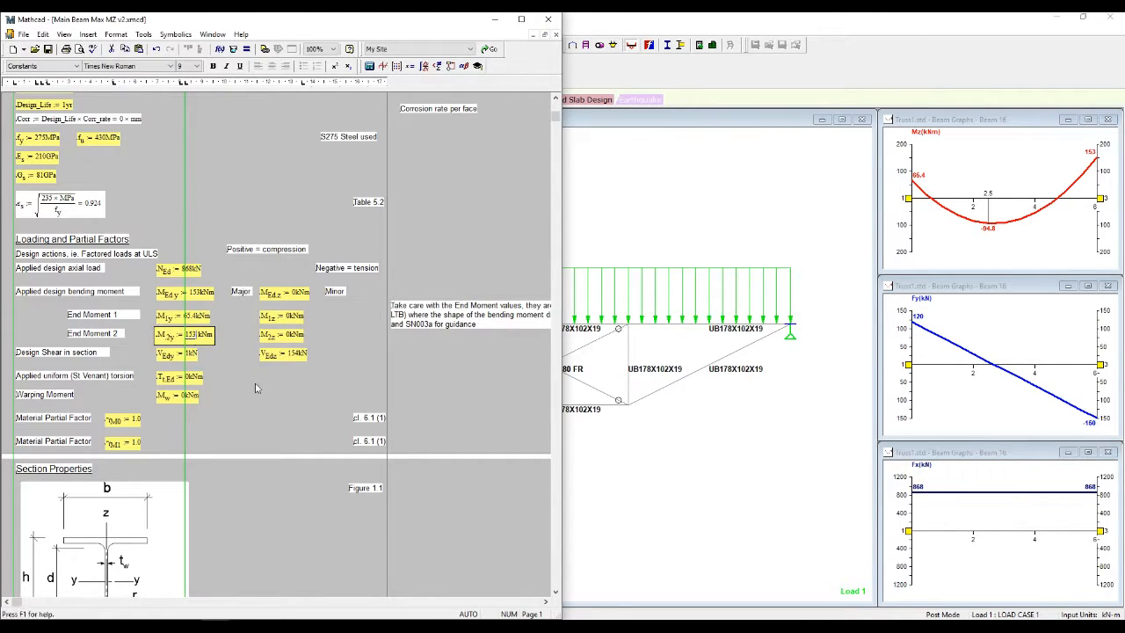
left_click(255, 383)
double_click(291, 353)
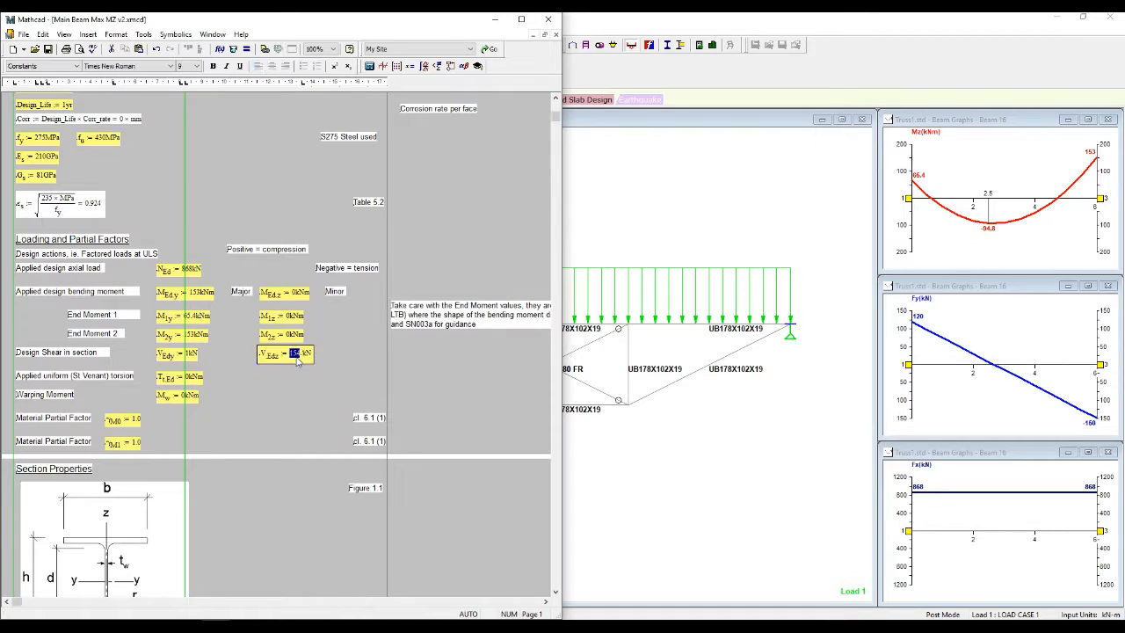
type("150")
left_click(292, 420)
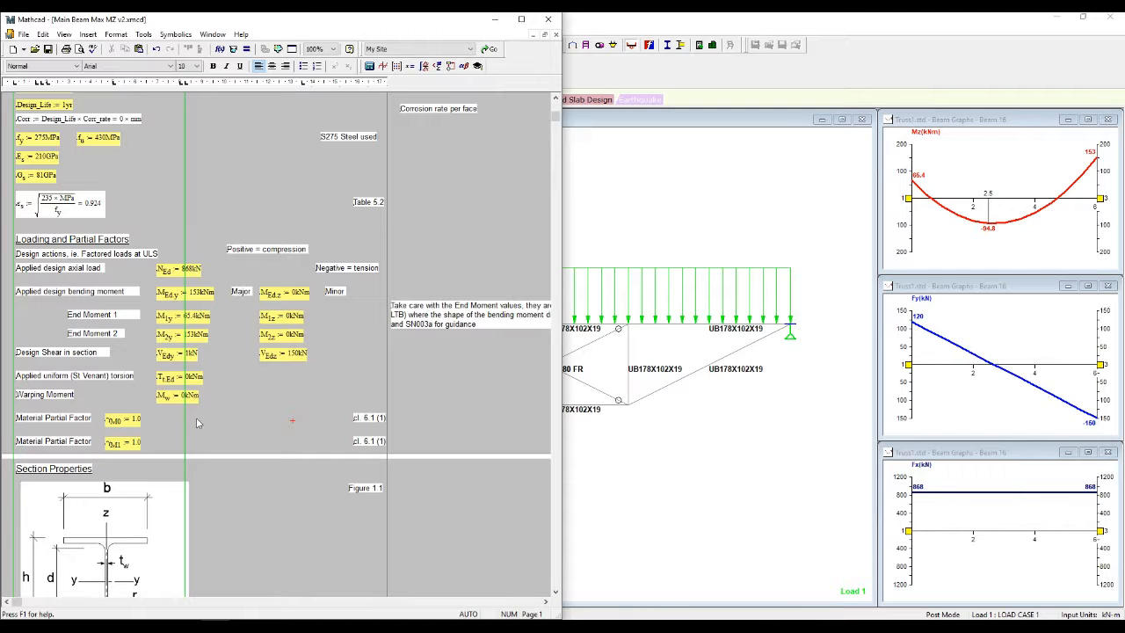
Step: Delete '457x191x161' from the Section label in Section Properties
scroll(495, 360, "down", 5)
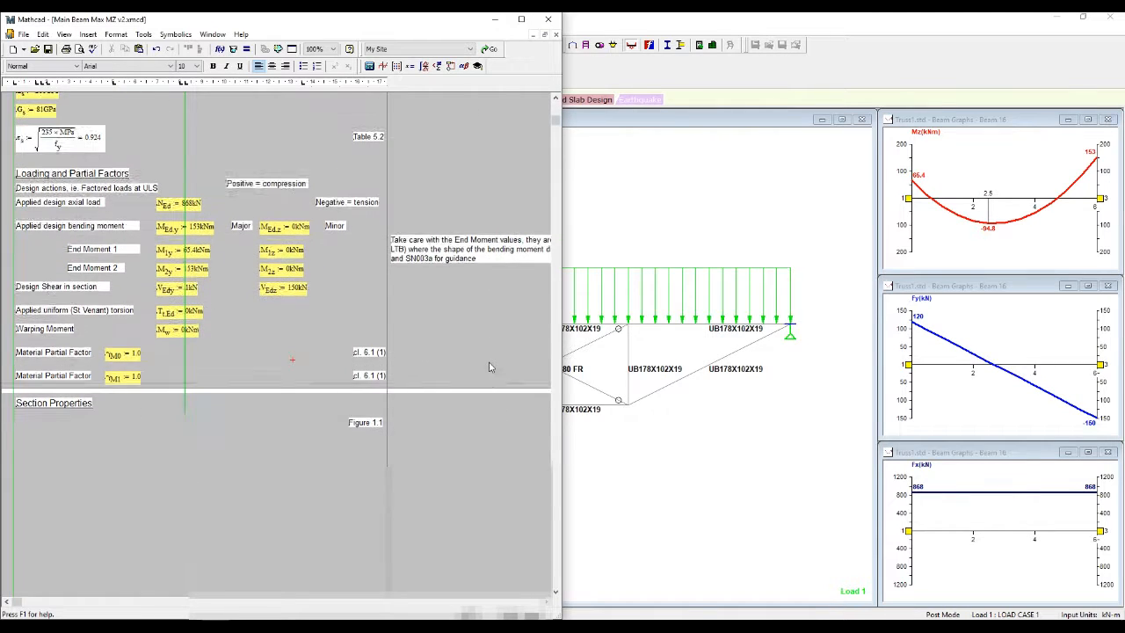
scroll(490, 368, "down", 5)
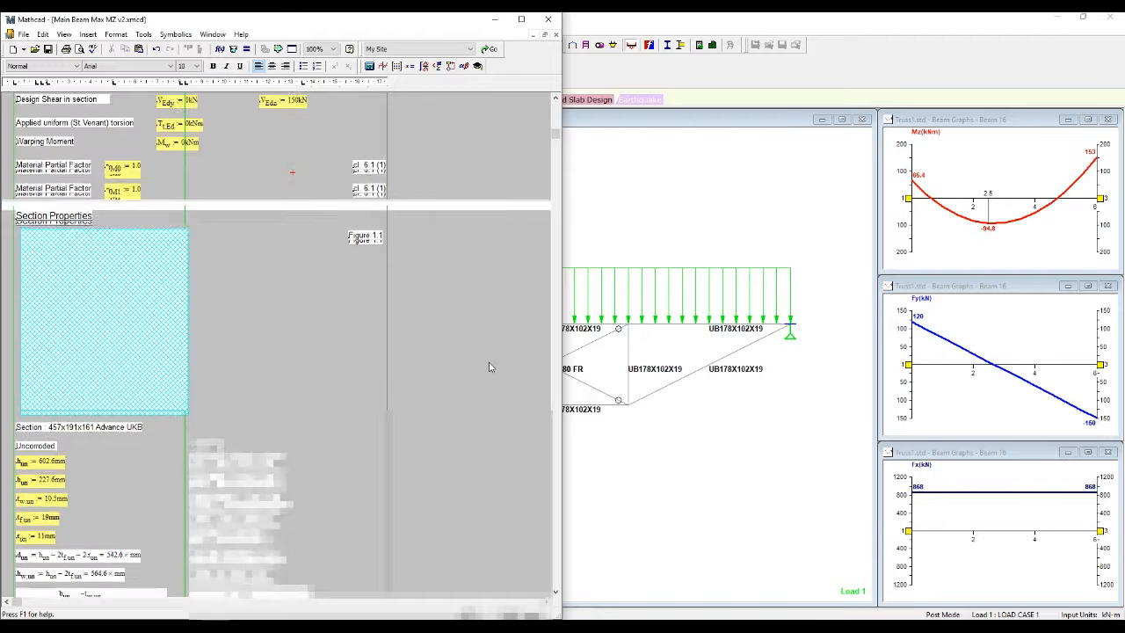
scroll(135, 387, "down", 2)
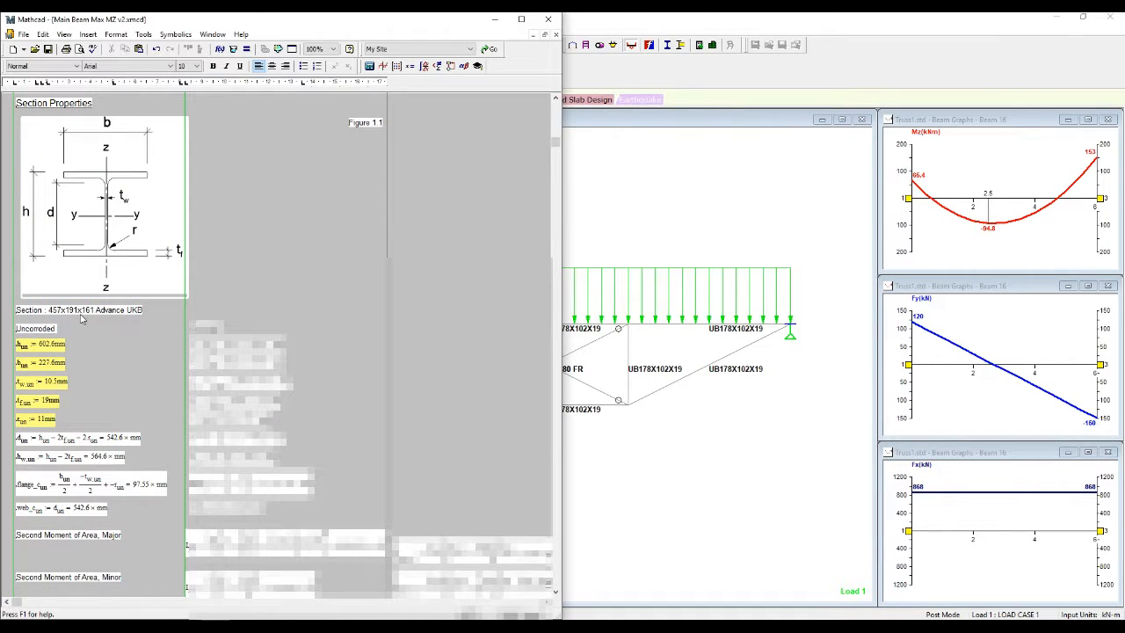
left_click(52, 313)
left_click_drag(51, 313, 94, 318)
key("Delete")
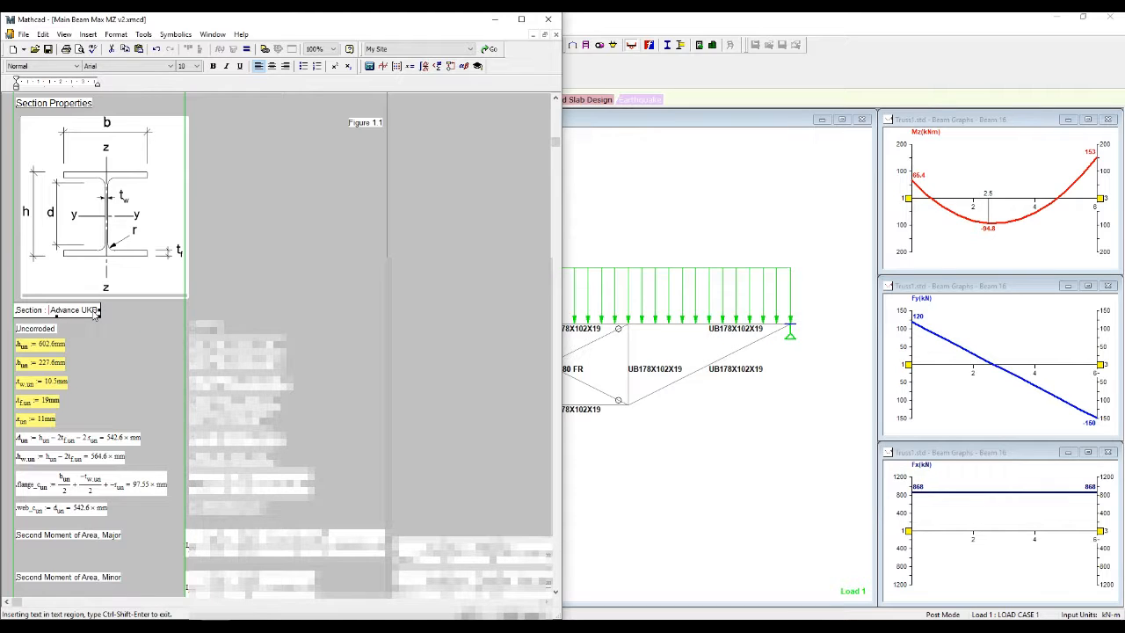
Step: Give the Section label a light red background colour
right_click(69, 313)
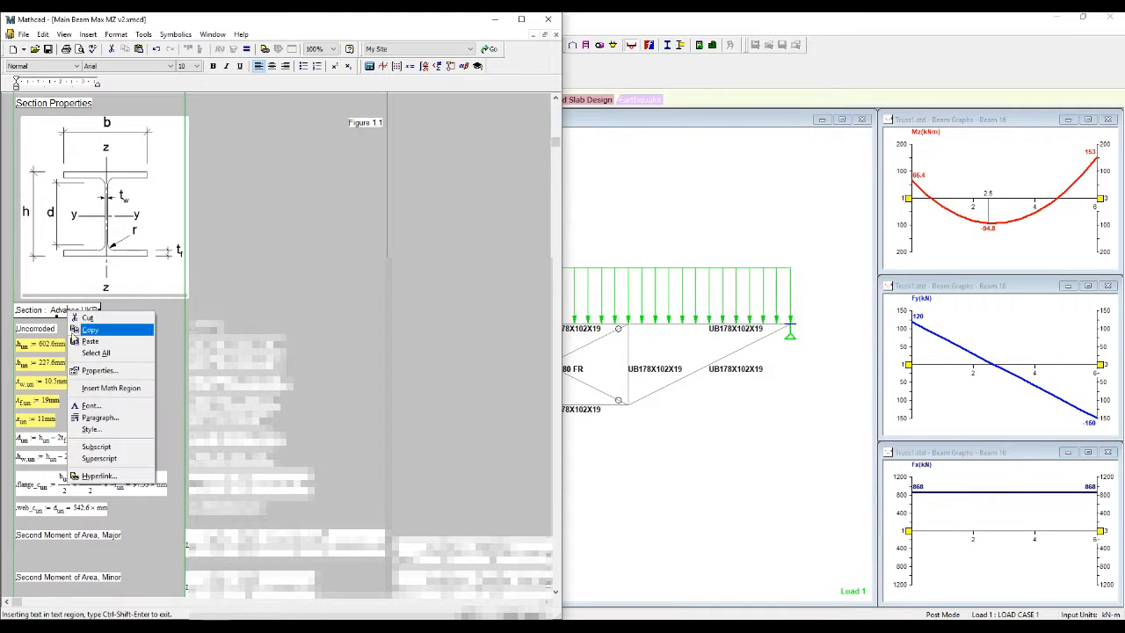
left_click(113, 371)
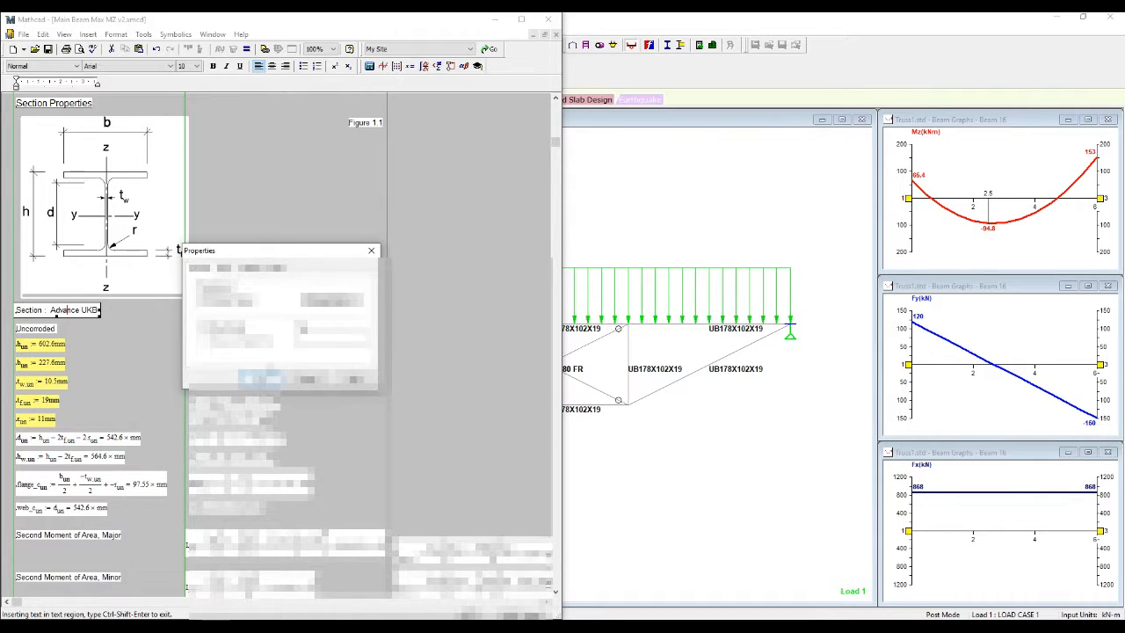
left_click(326, 305)
left_click(229, 257)
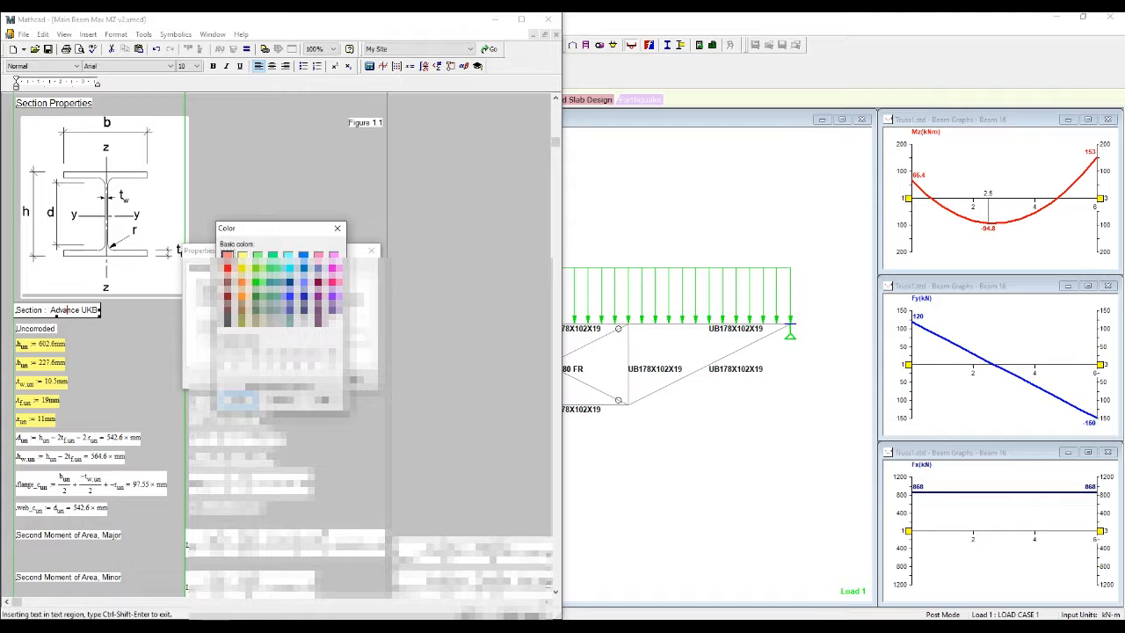
left_click(241, 400)
left_click(259, 380)
left_click(275, 316)
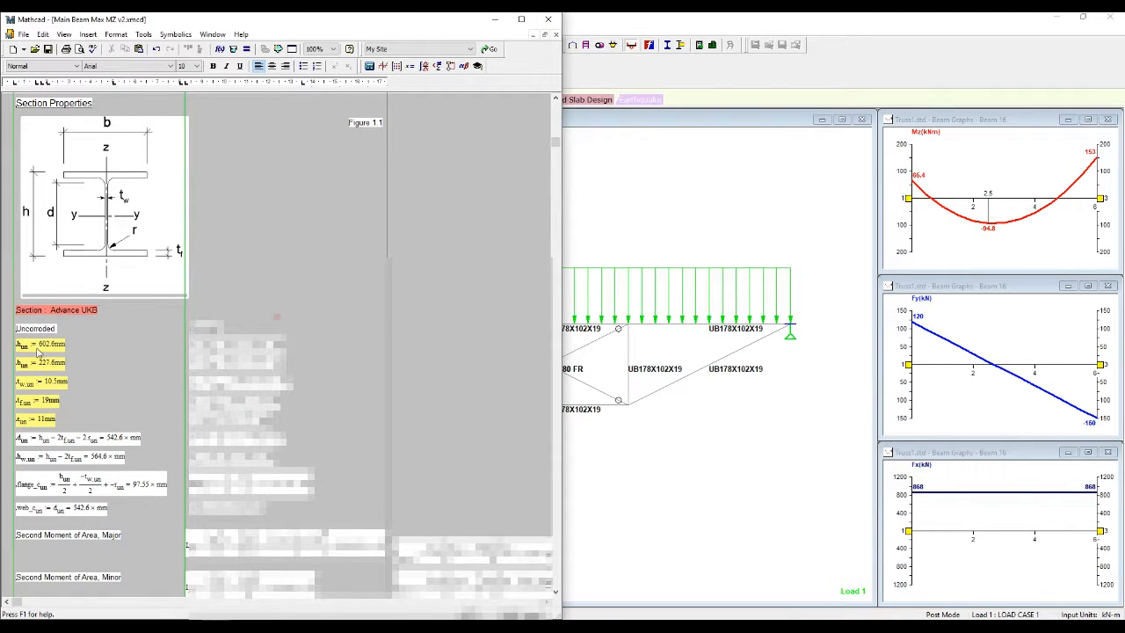
left_click(679, 235)
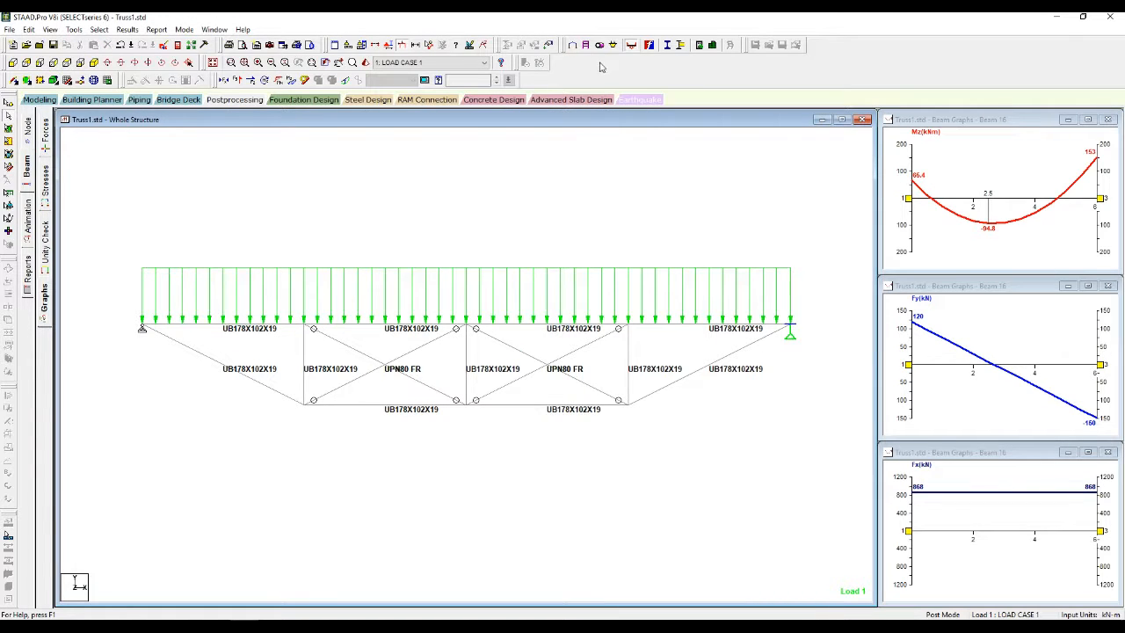
Step: Open the British UB Shape table for UB178X102X19 (AX 24.30 cm², D 177.80 mm, Tw 4.80 mm)
left_click(573, 45)
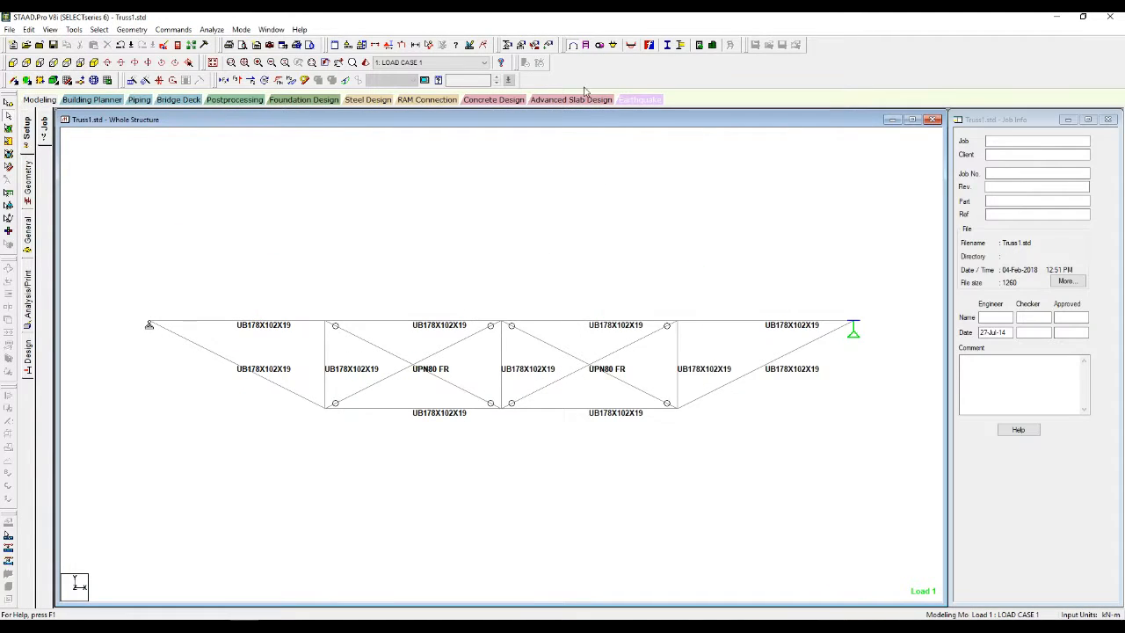
left_click(506, 45)
left_click(96, 189)
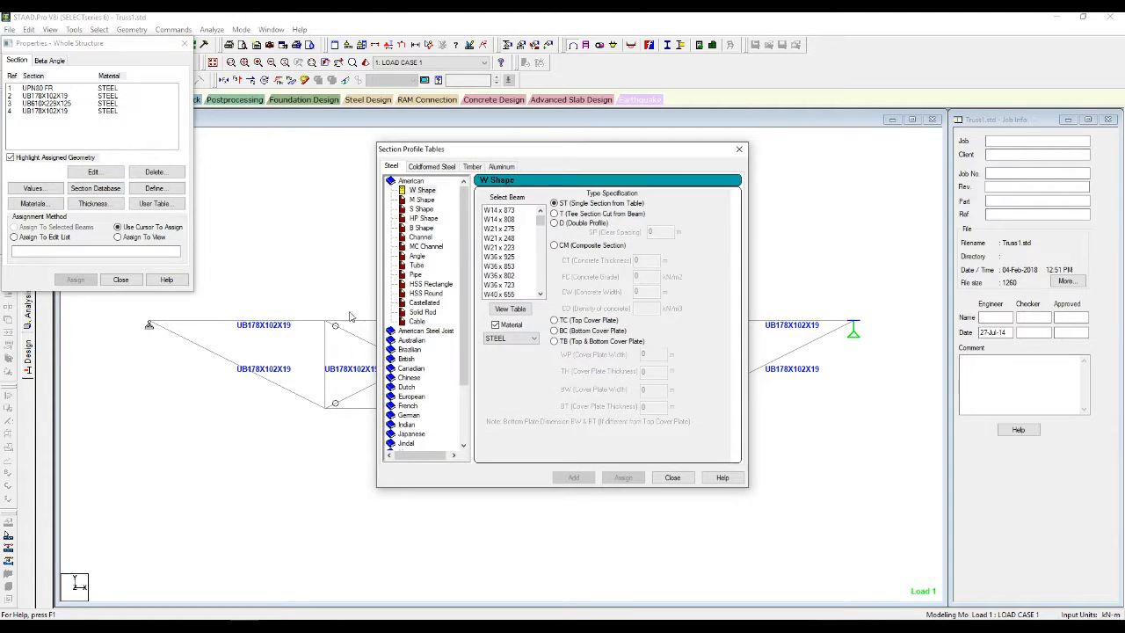
left_click(404, 359)
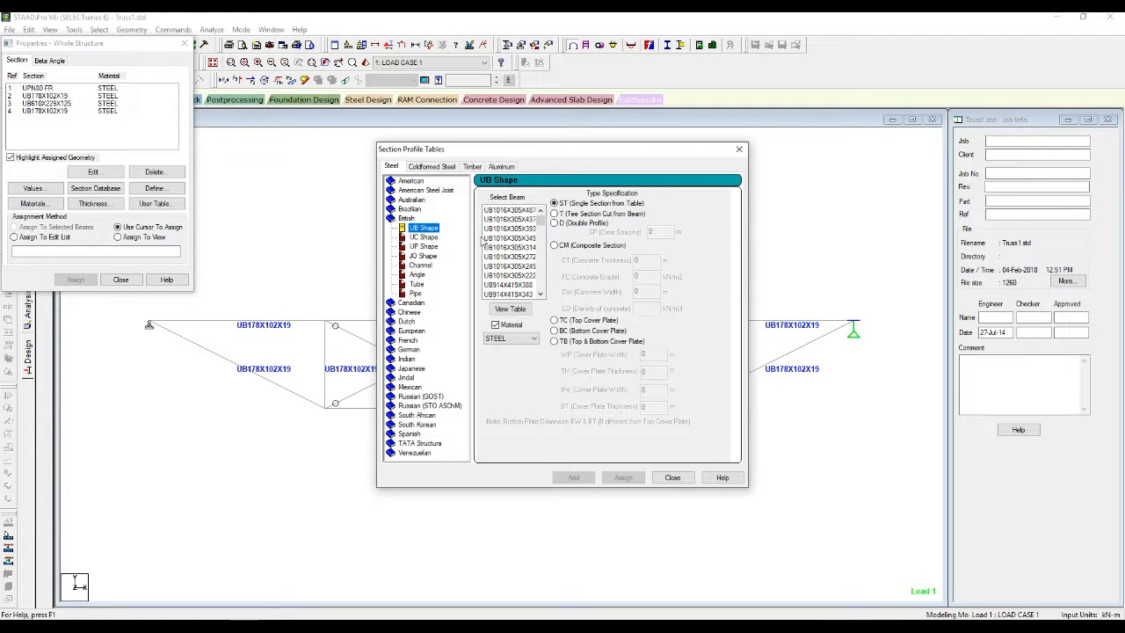
left_click_drag(540, 220, 544, 290)
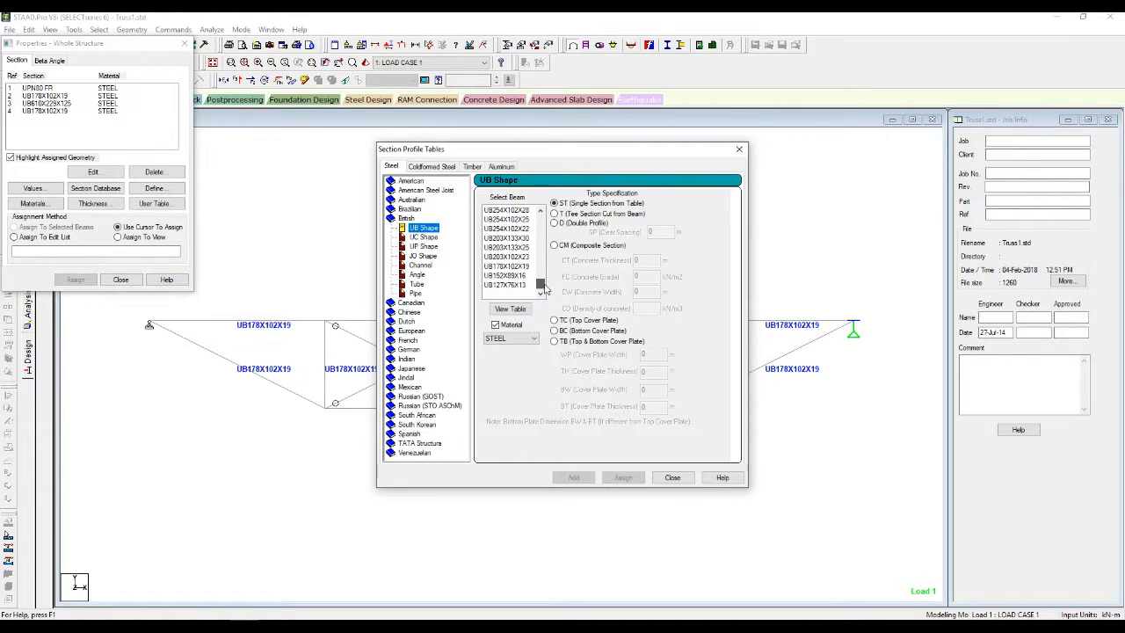
left_click(505, 265)
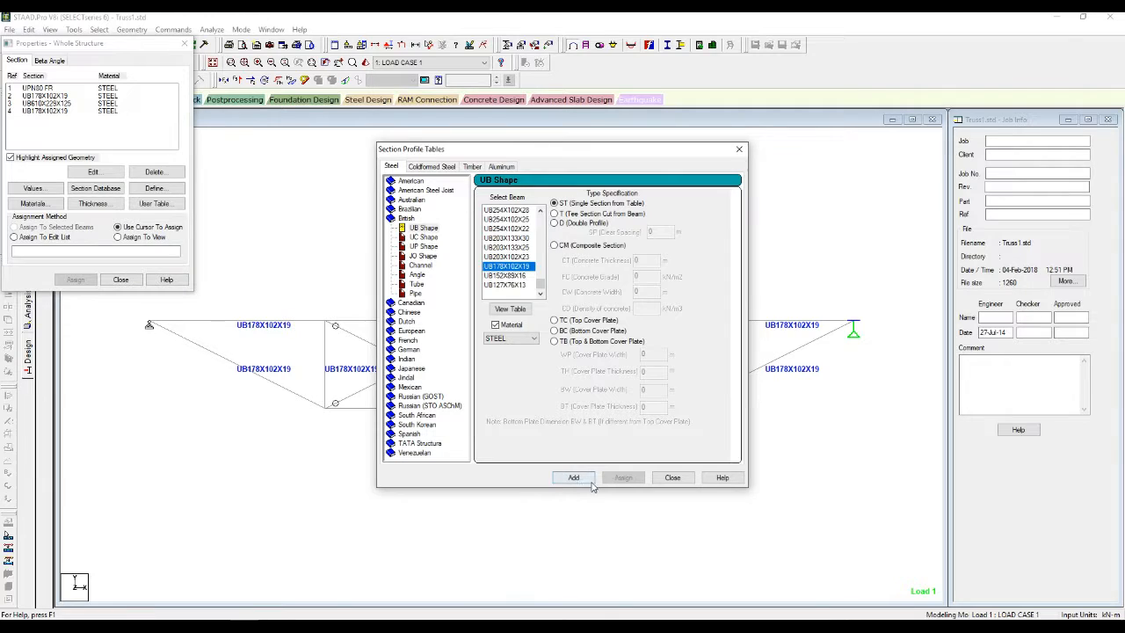
left_click(510, 311)
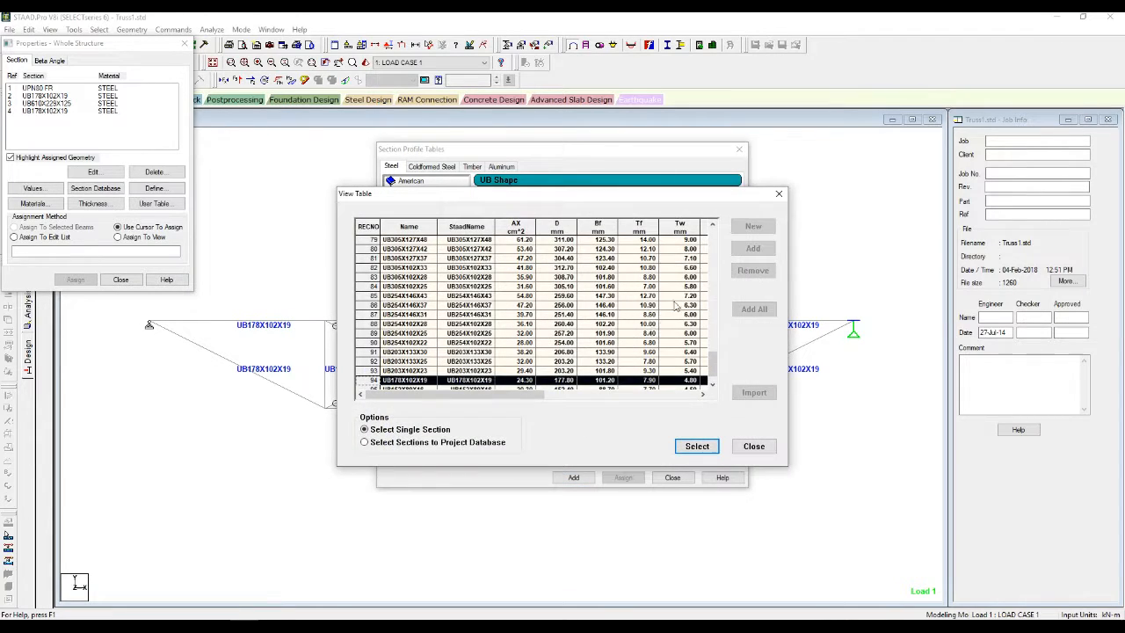
left_click_drag(605, 197, 888, 250)
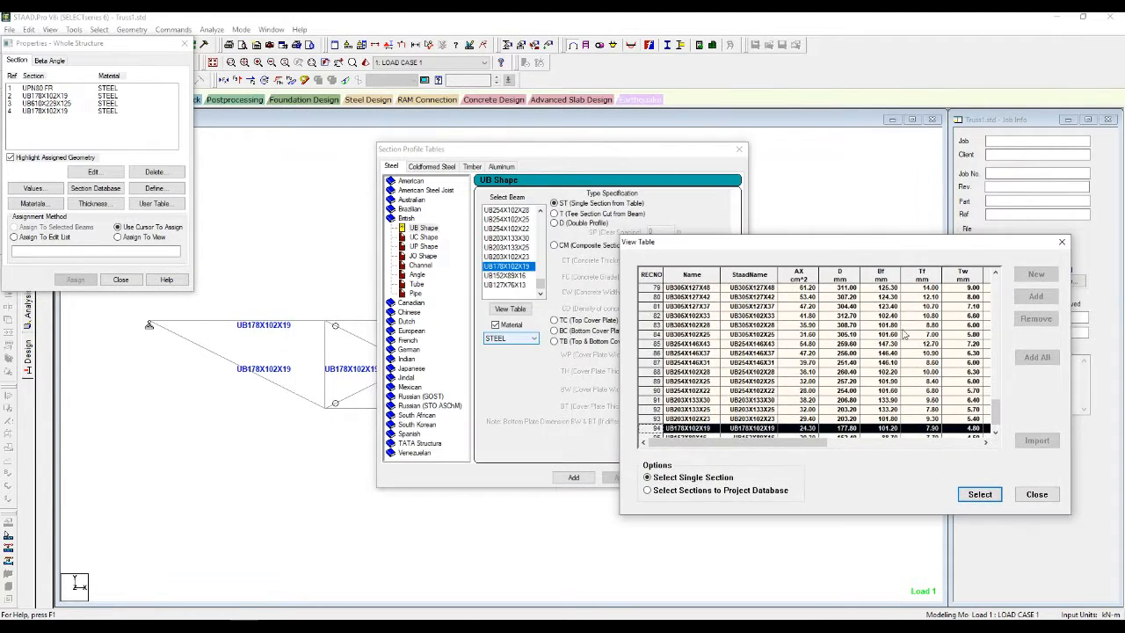
Step: Set section depth h to 177.8 mm and flange width b to 101.2 mm
left_click(215, 626)
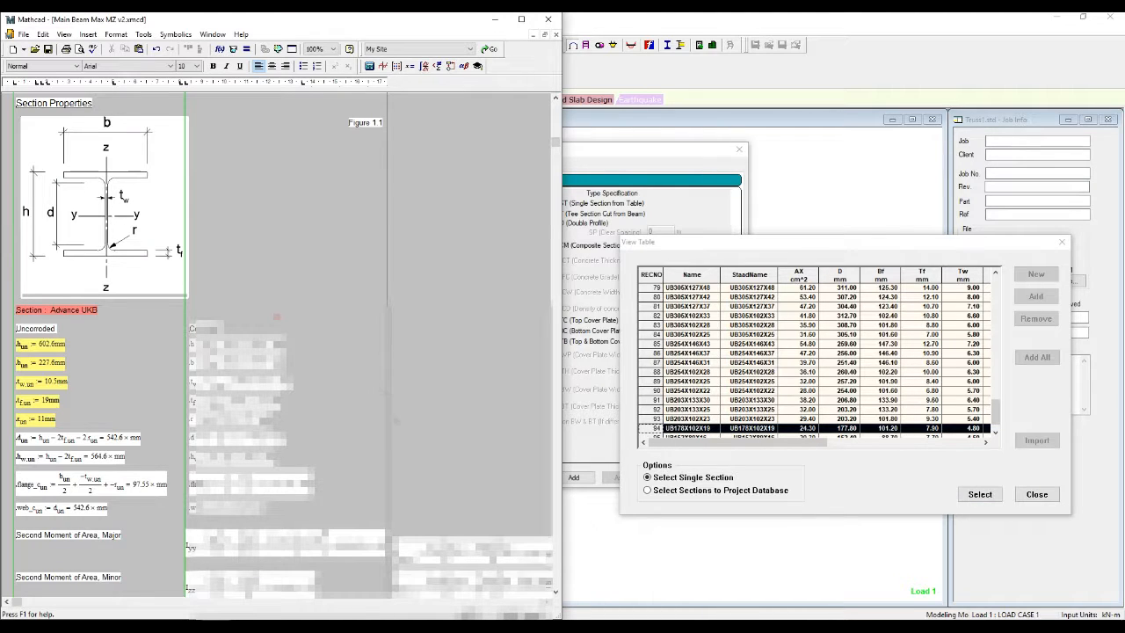
double_click(42, 350)
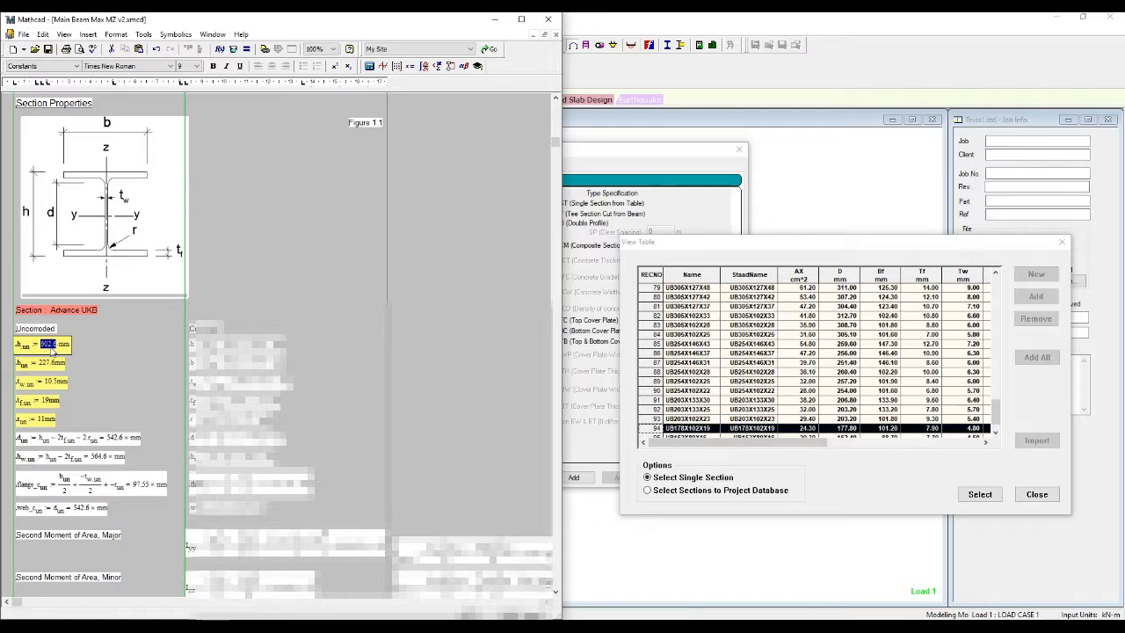
type("177.8")
double_click(47, 366)
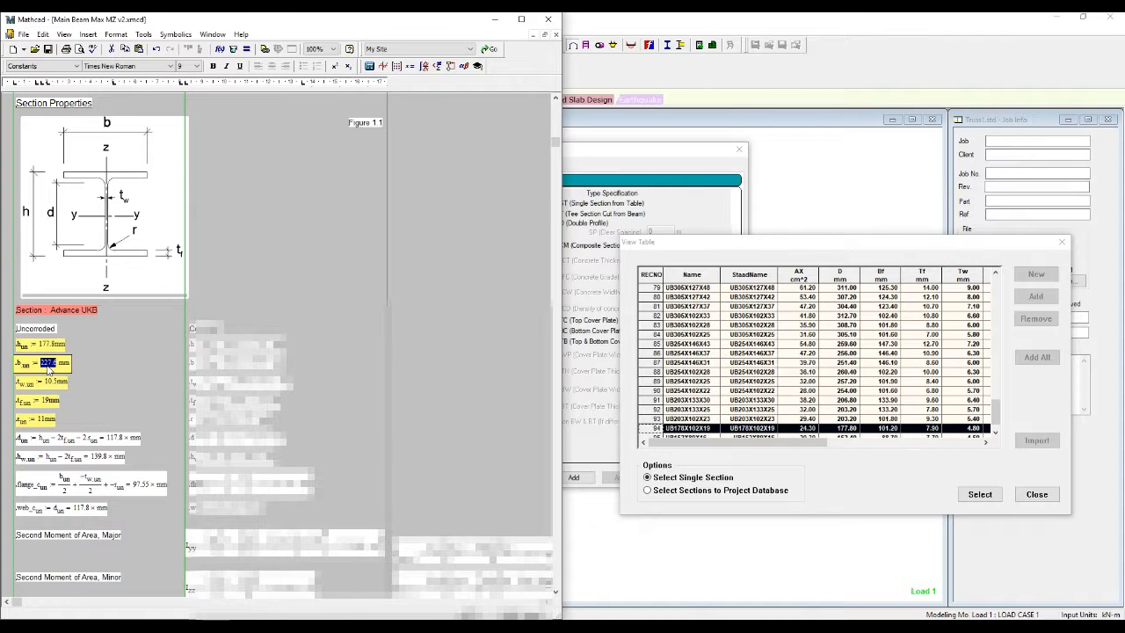
type("101.2")
left_click(119, 398)
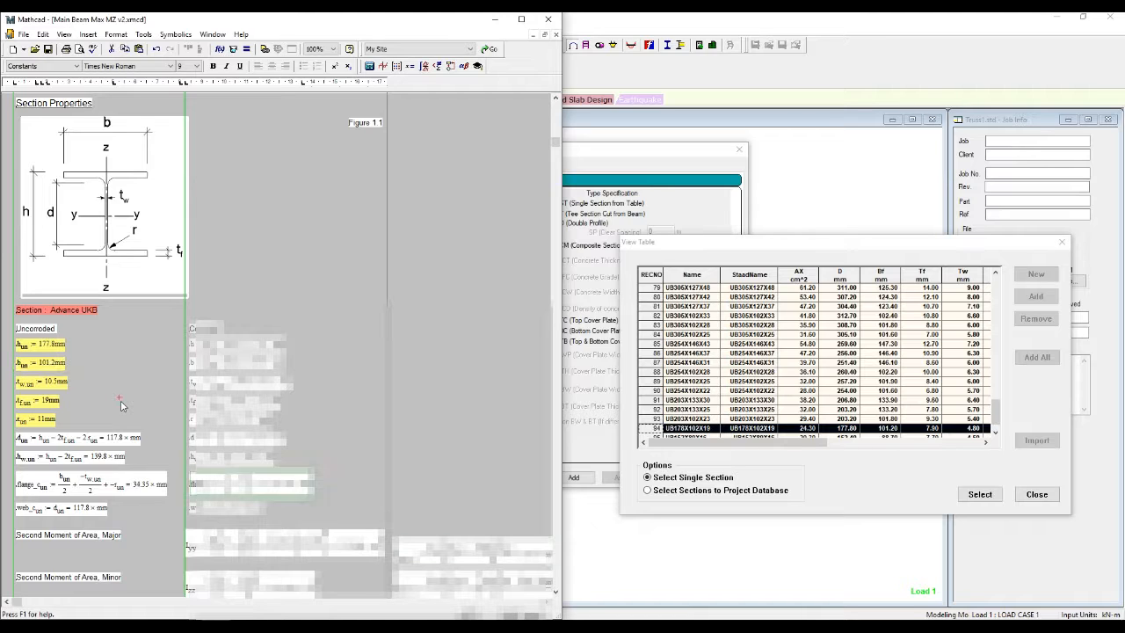
Step: Set web thickness to 4.8 mm and flange thickness to 7.9 mm, giving d = 140 mm
double_click(51, 385)
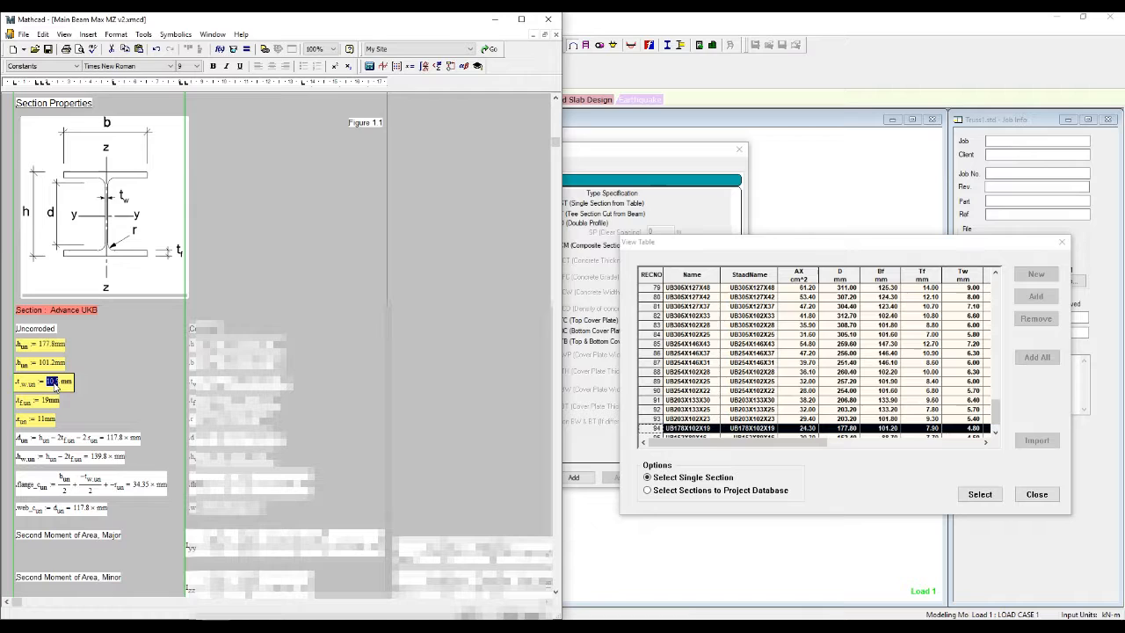
type("4.8")
left_click(78, 398)
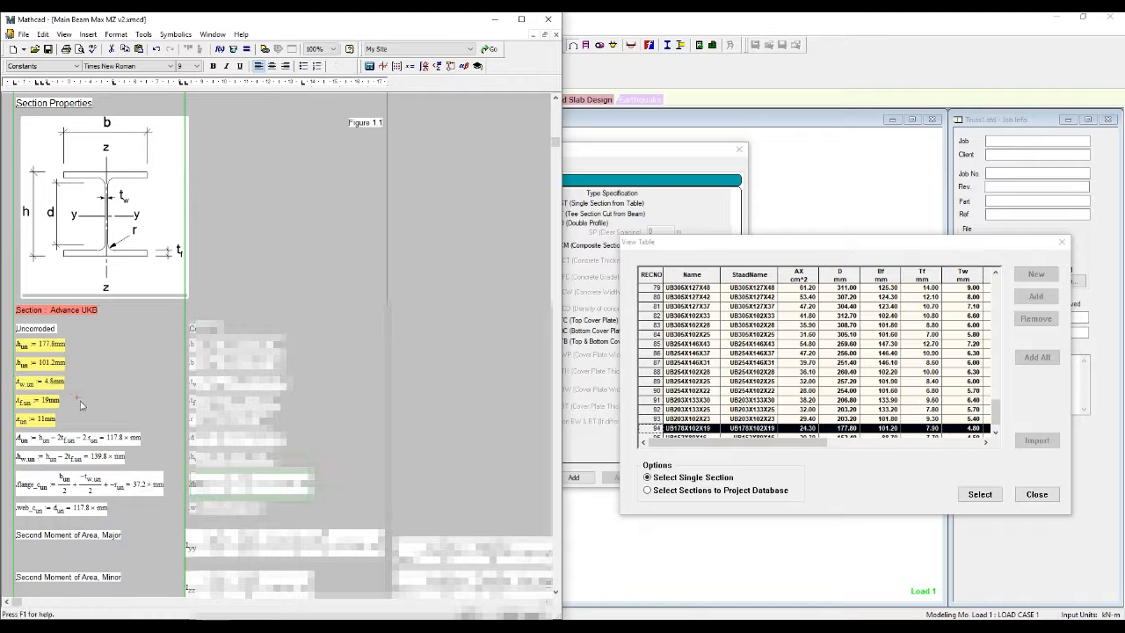
double_click(42, 401)
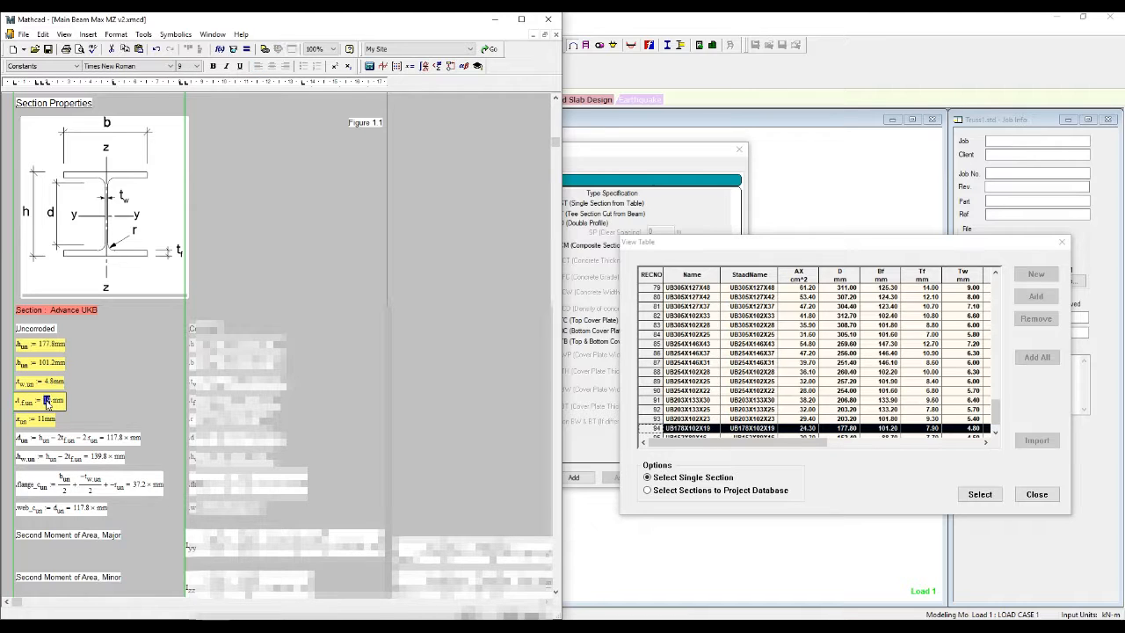
type("7.9")
left_click(105, 397)
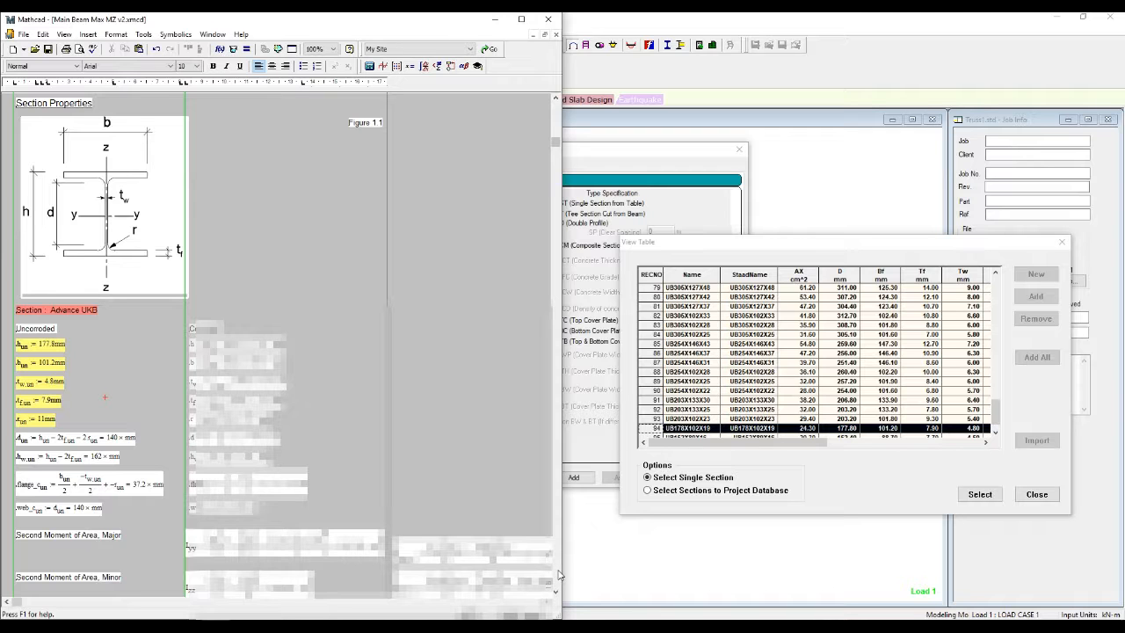
Step: Scroll to the Summary: compression 1.328, bending 3.325, LTB 3.94, combined 3.968
scroll(558, 563, "down", 15)
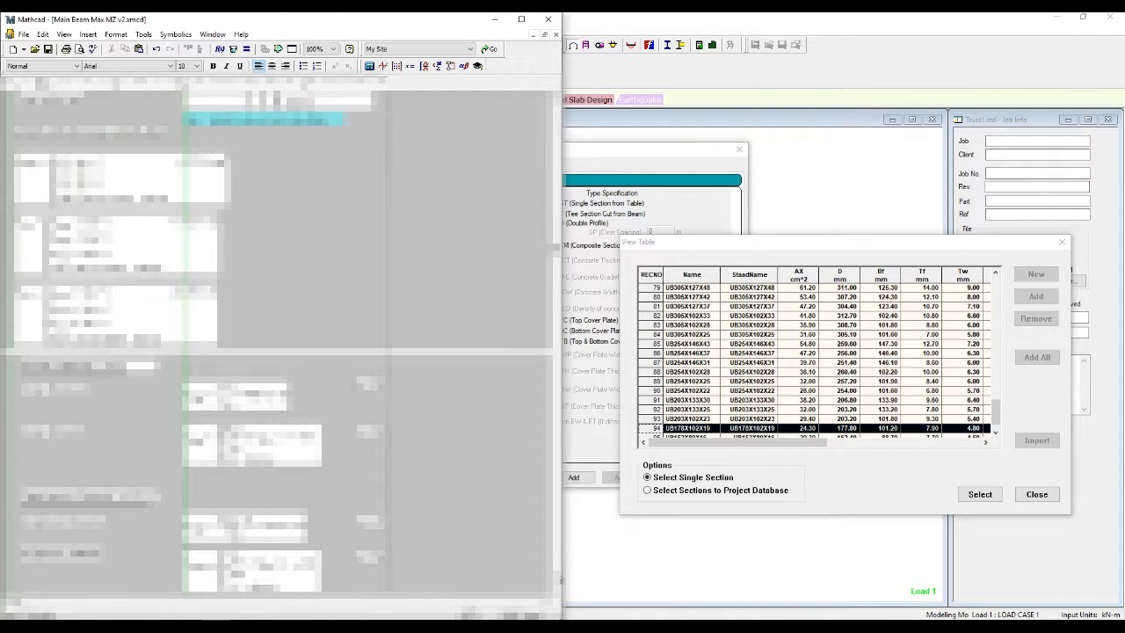
scroll(559, 580, "down", 15)
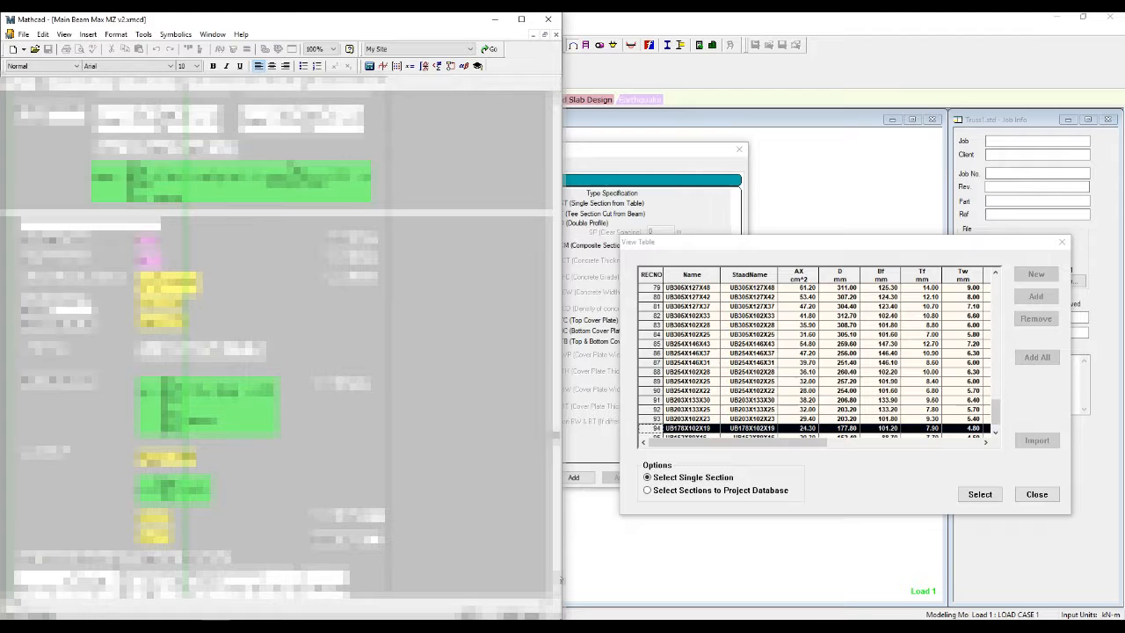
scroll(559, 578, "down", 10)
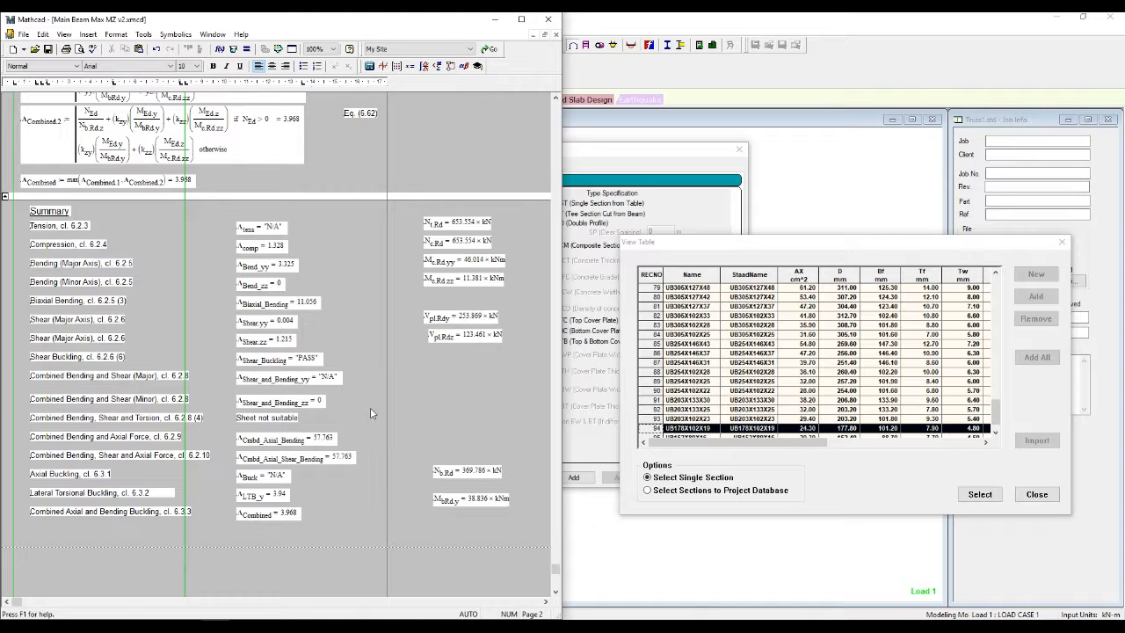
Step: Close View Table, Section Profile Tables and the Properties panel, and enter Steel Design mode
left_click(1037, 494)
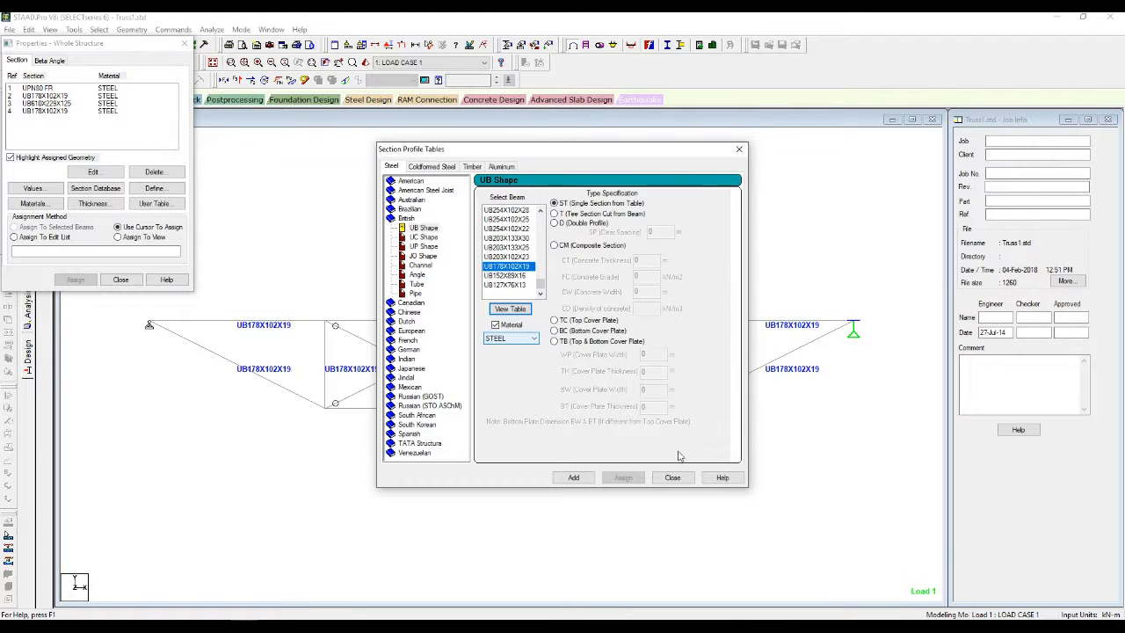
left_click(673, 477)
left_click(123, 280)
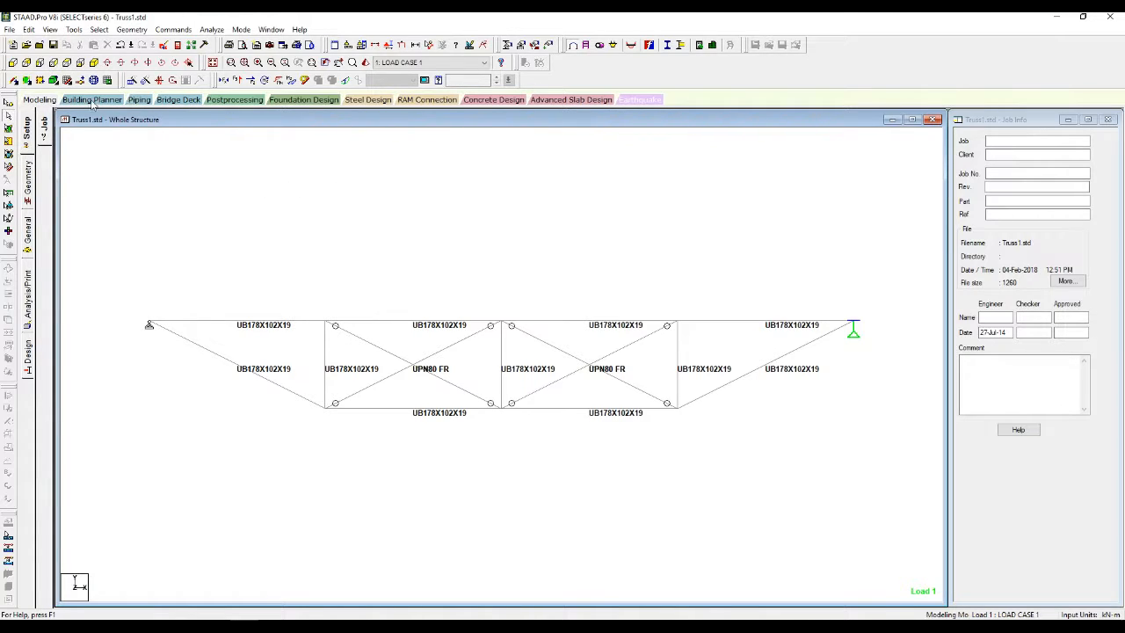
left_click(368, 100)
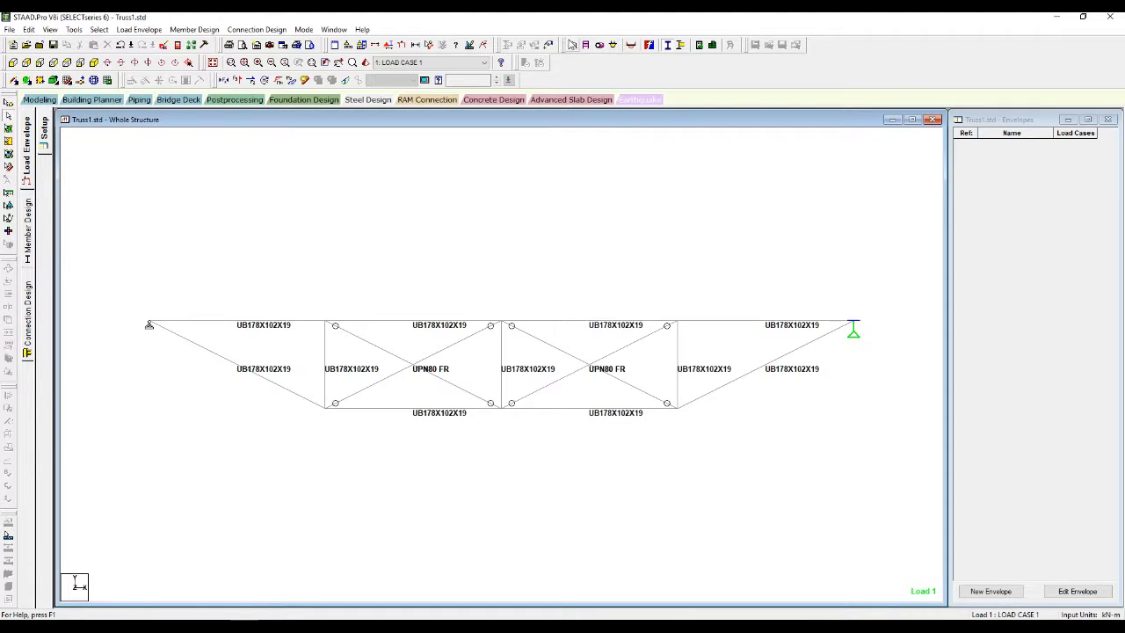
Step: Inspect the load envelopes in Load & Definition, including ENVELOPE 1 TYPE STRENGTH
left_click(573, 45)
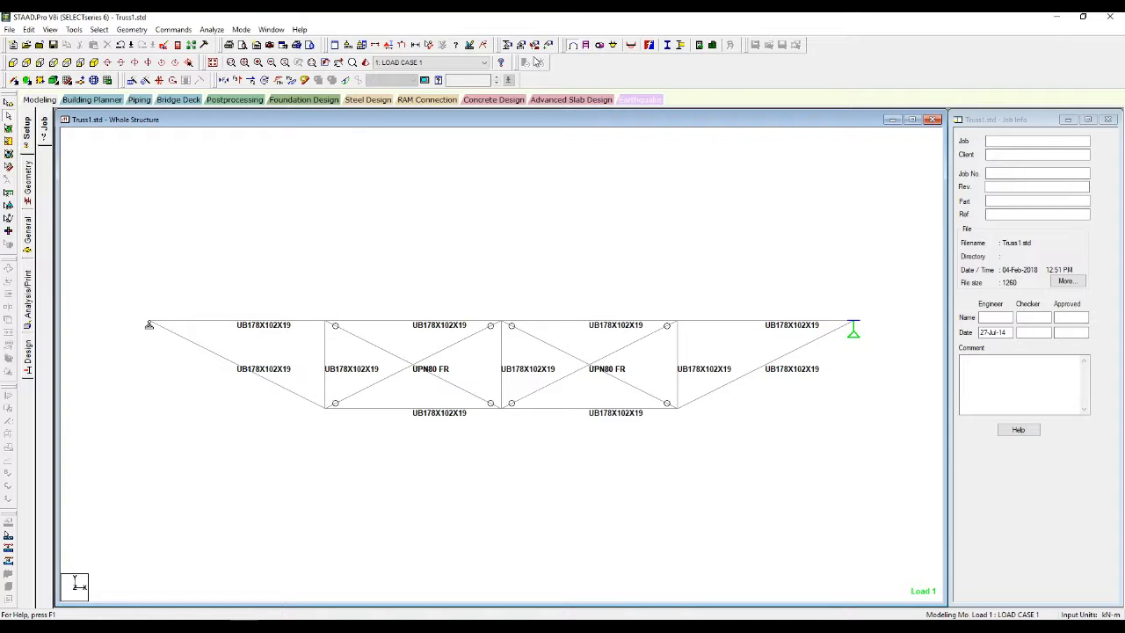
left_click(550, 45)
left_click(936, 148)
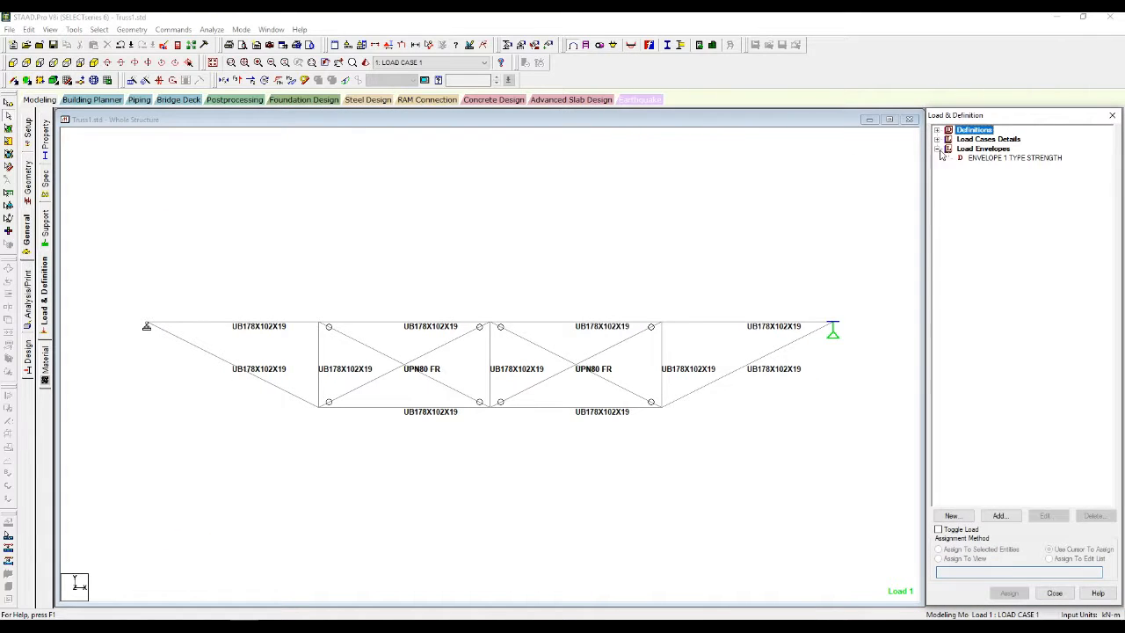
left_click(979, 151)
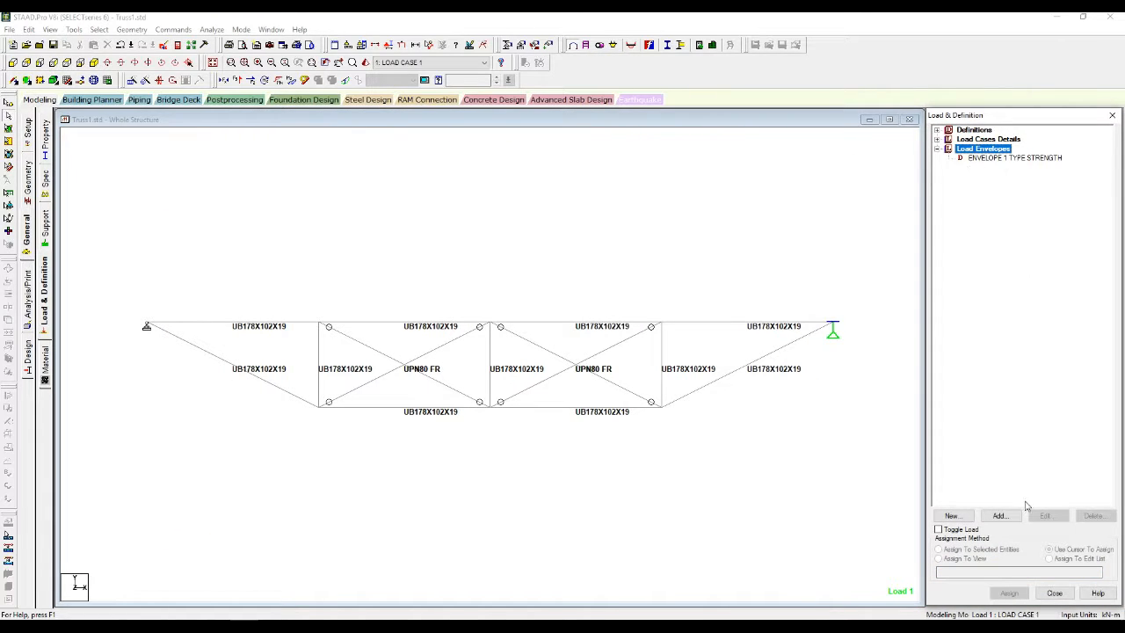
left_click(984, 159)
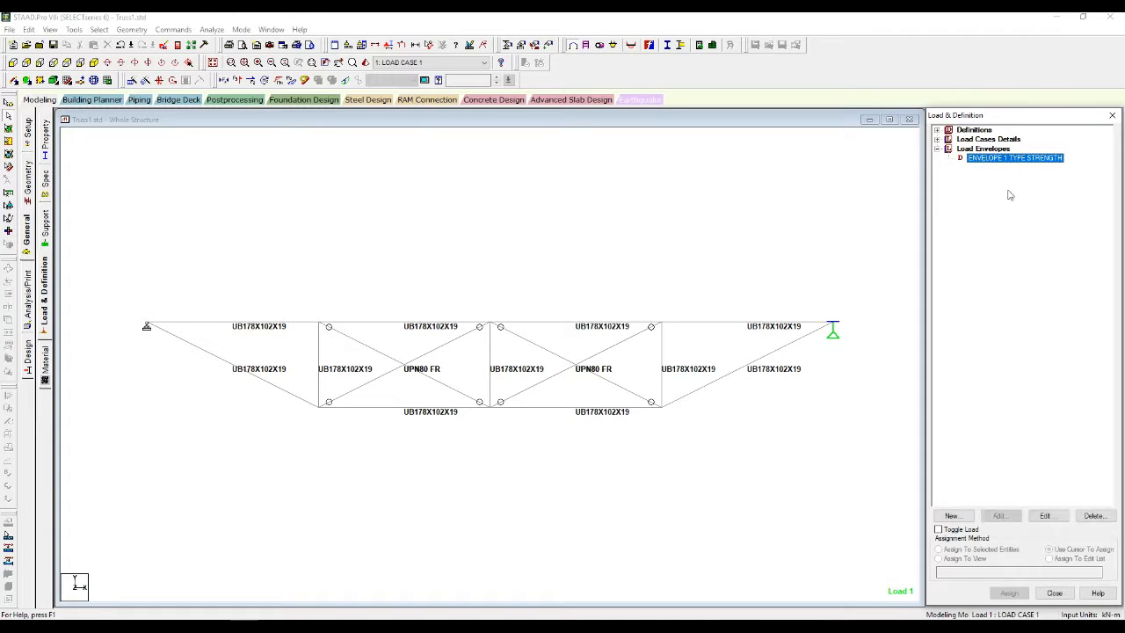
left_click(937, 139)
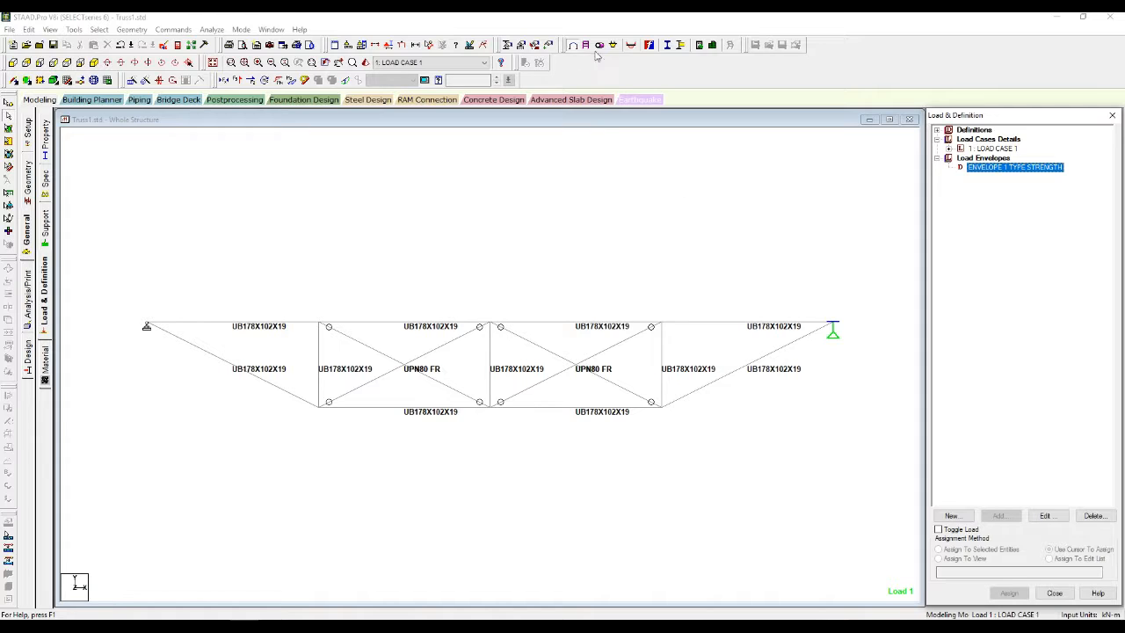
Step: Create Design Envelope 1 from ENVELOPE 1 with load case 1, and list physical members M1–M7
left_click(350, 100)
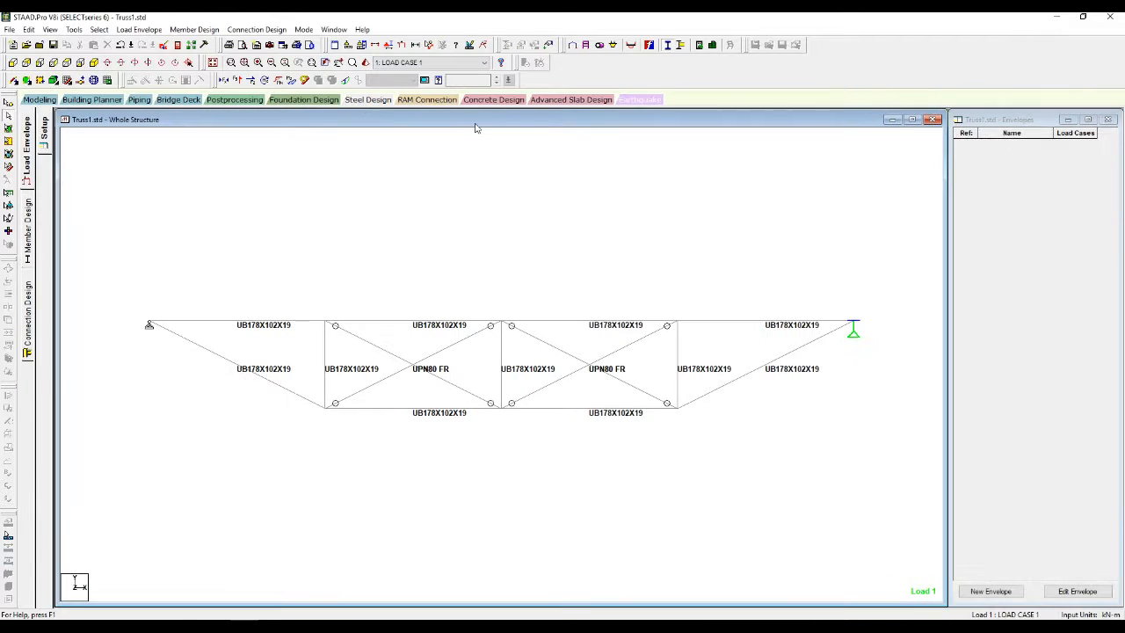
left_click(1007, 592)
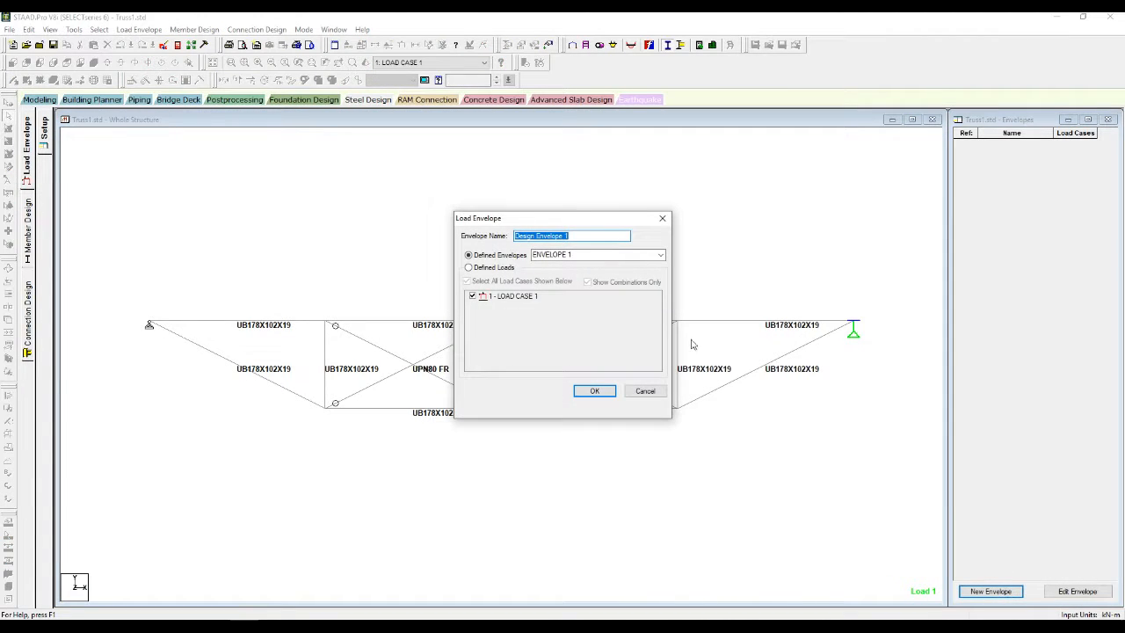
left_click(659, 254)
left_click(660, 256)
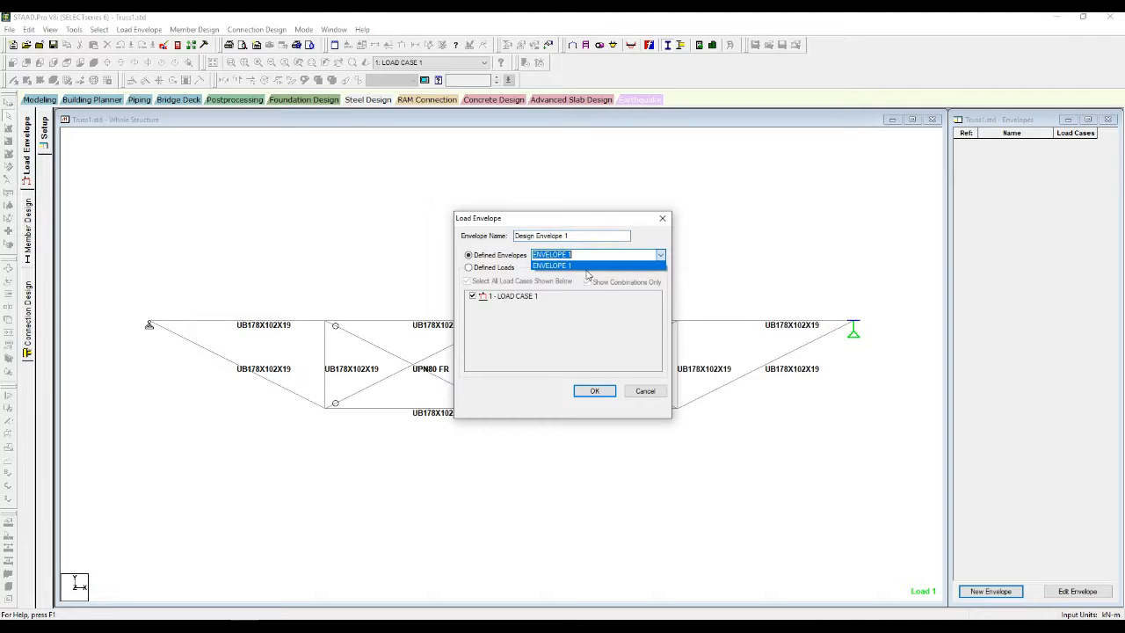
left_click(567, 264)
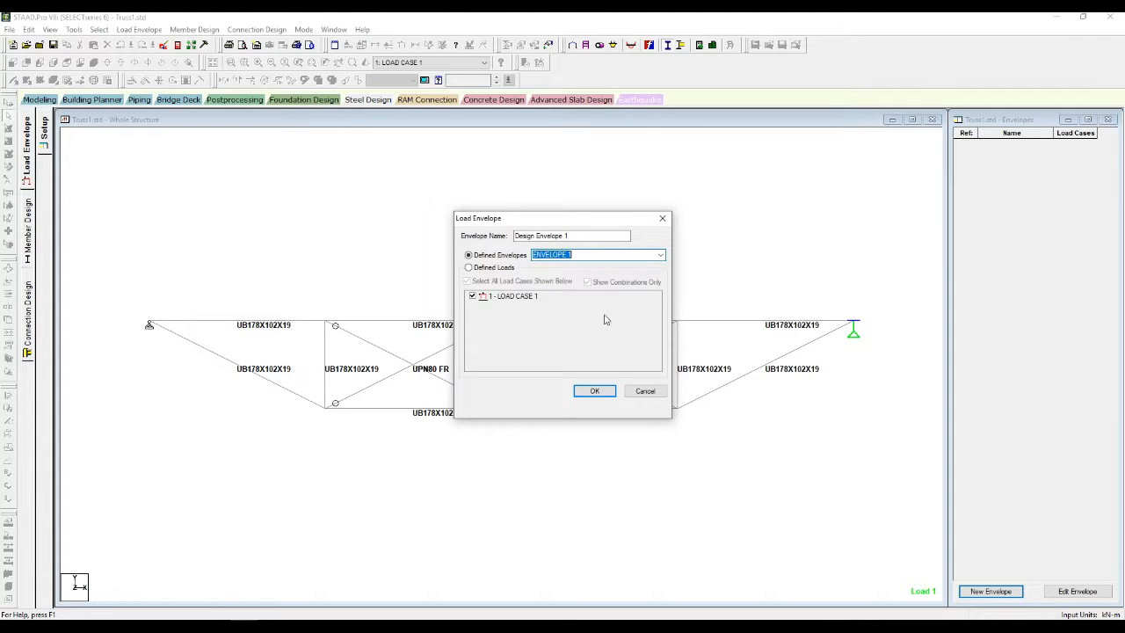
left_click(595, 391)
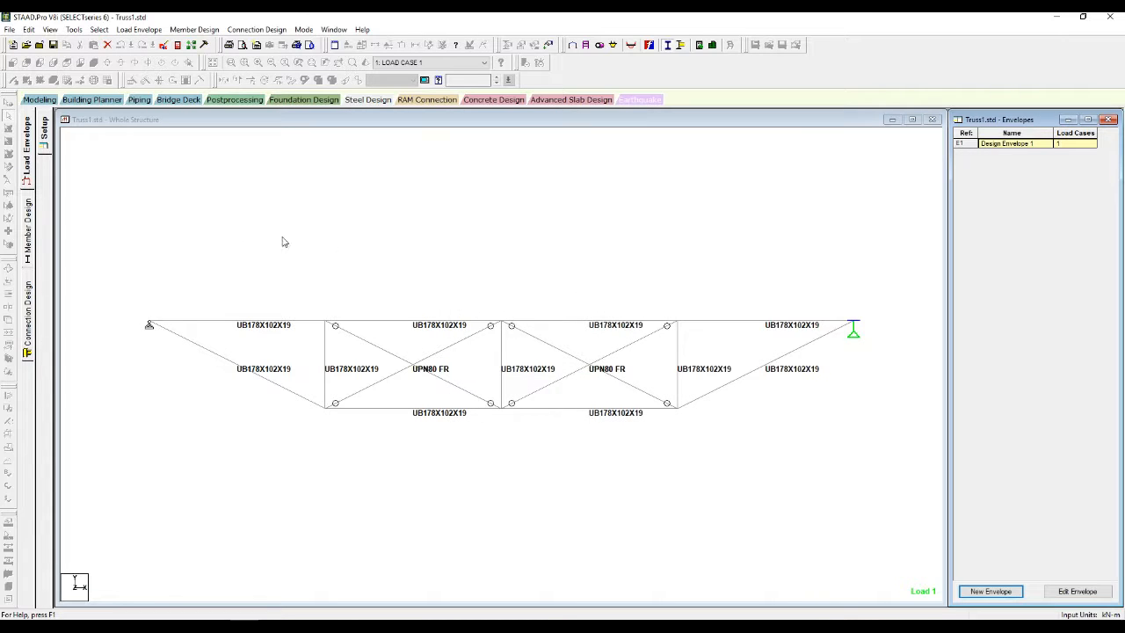
left_click(28, 230)
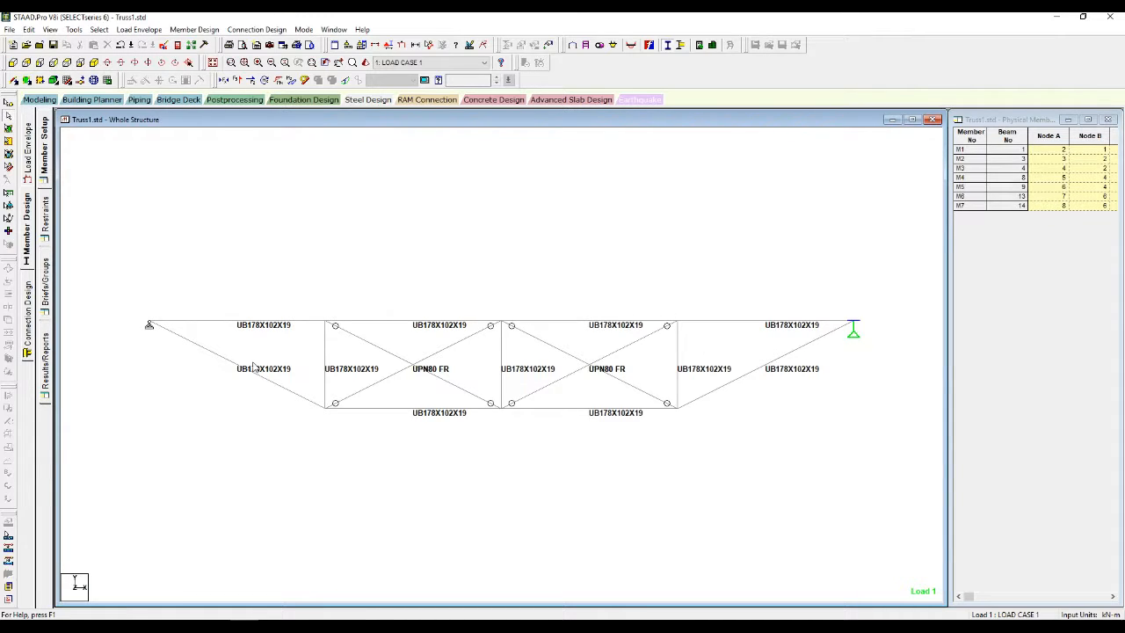
left_click(972, 150)
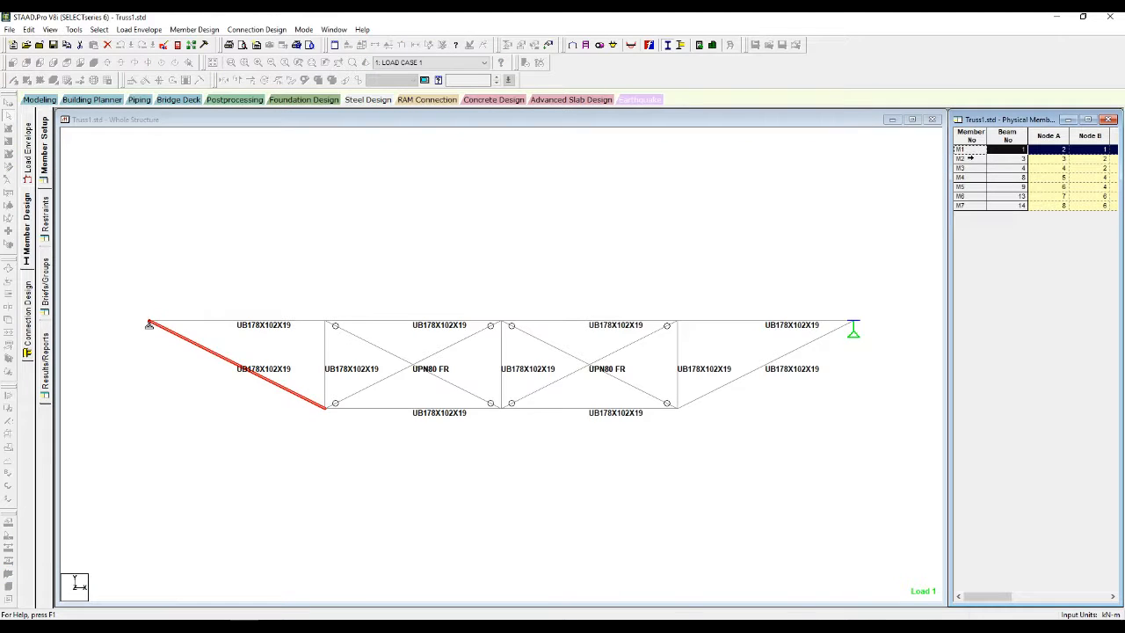
left_click(971, 159)
left_click(966, 168)
left_click(966, 178)
left_click(966, 186)
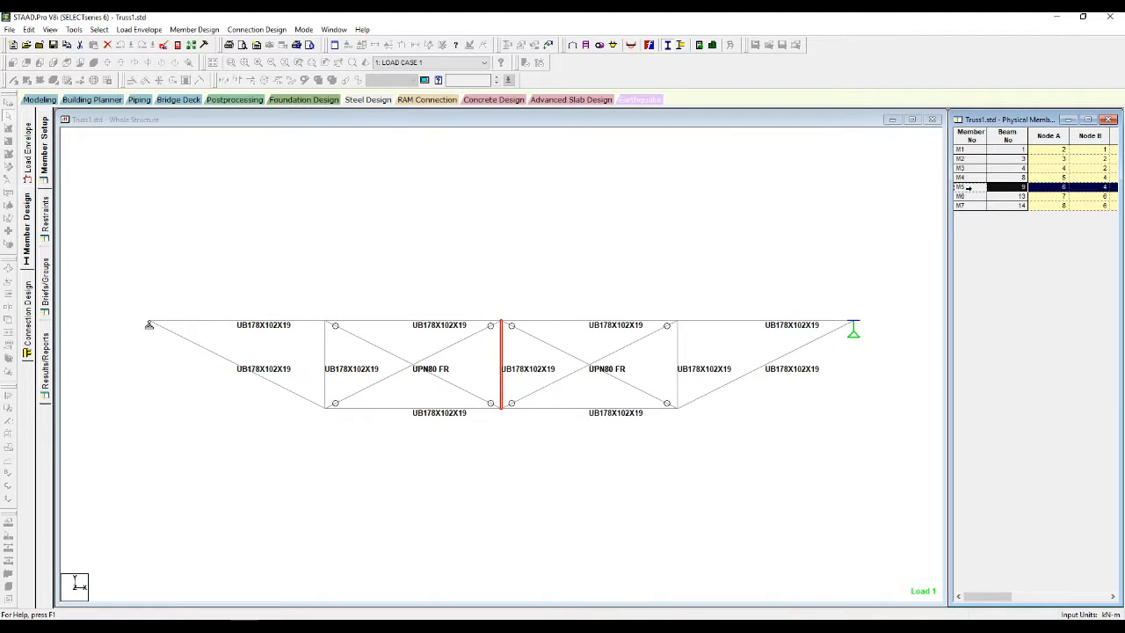
left_click(967, 196)
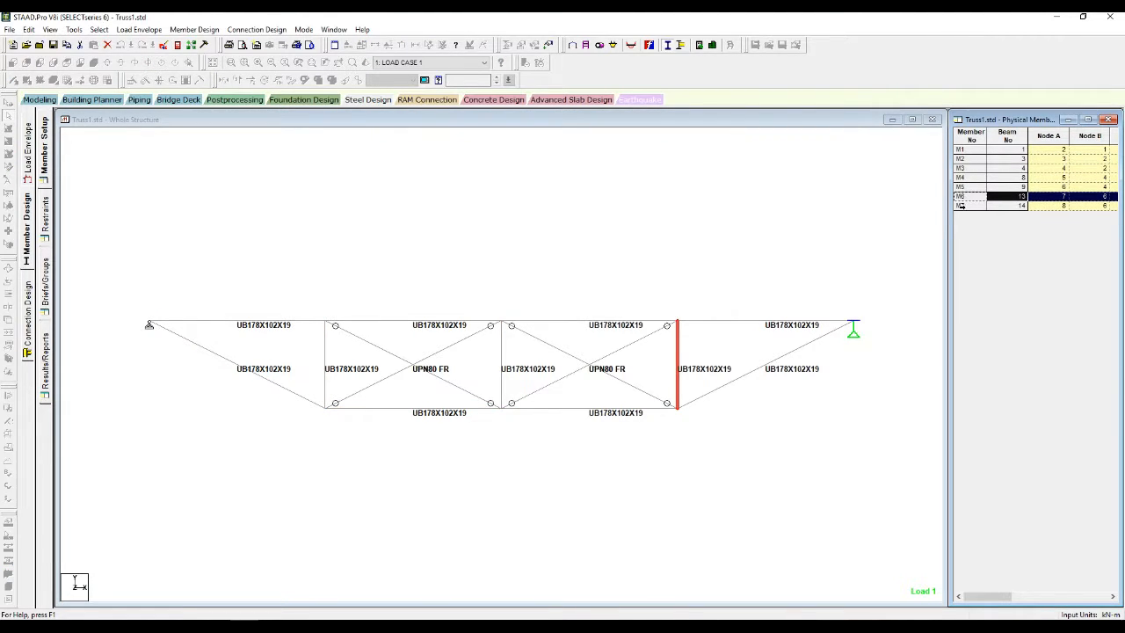
left_click(961, 205)
left_click(968, 150)
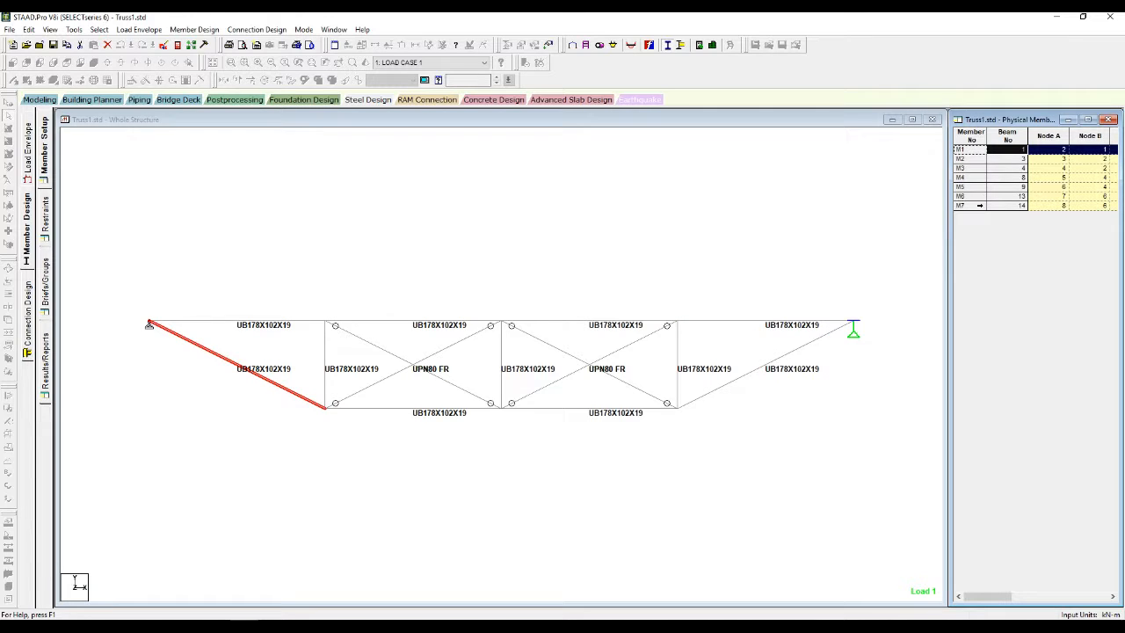
left_click(980, 206)
left_click(561, 203)
left_click(224, 321)
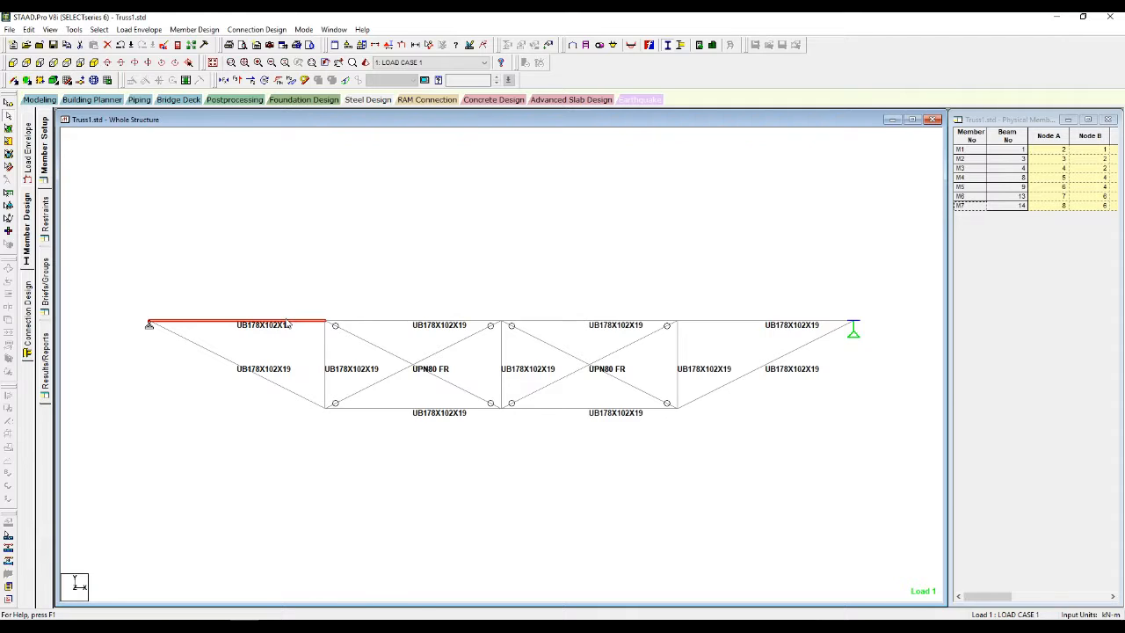
Step: Form the top-left chord into physical member M8
right_click(287, 324)
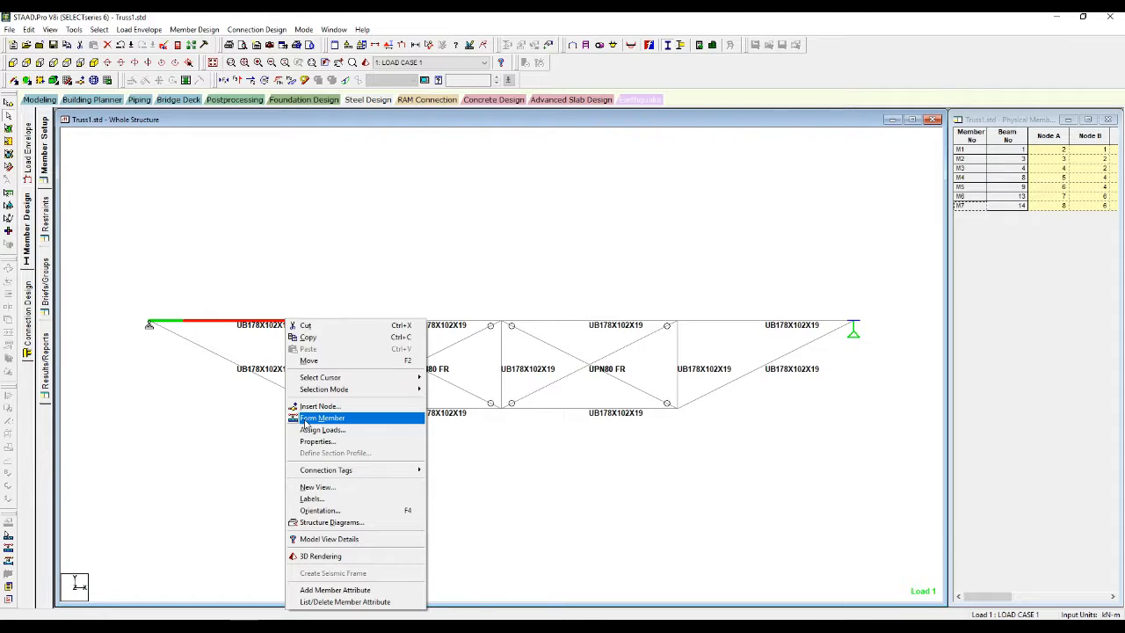
left_click(317, 418)
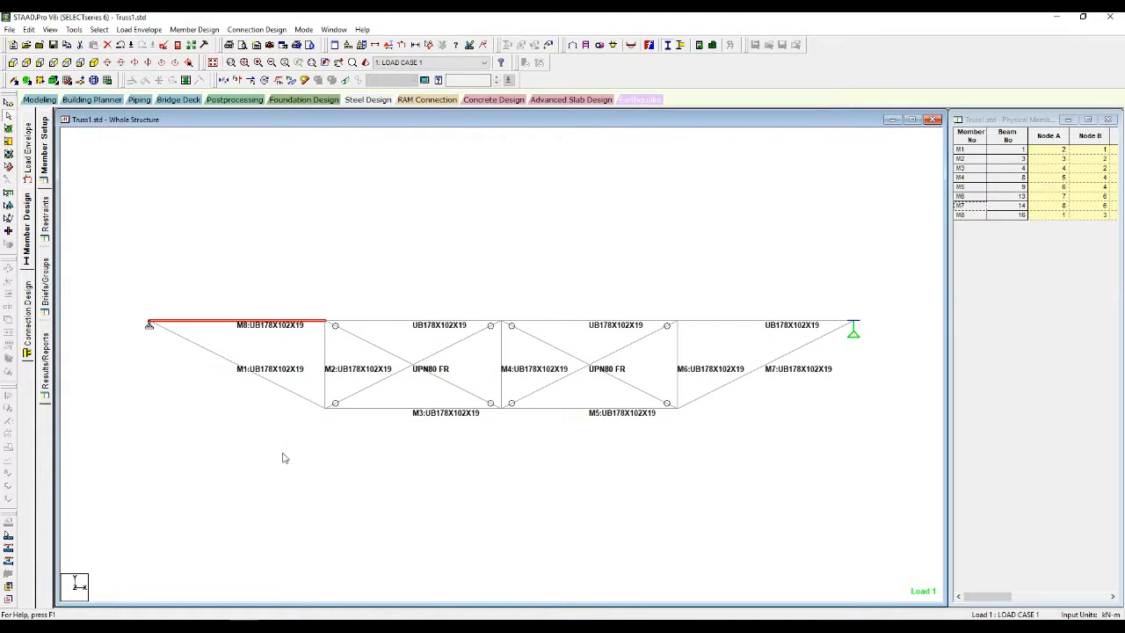
left_click(281, 259)
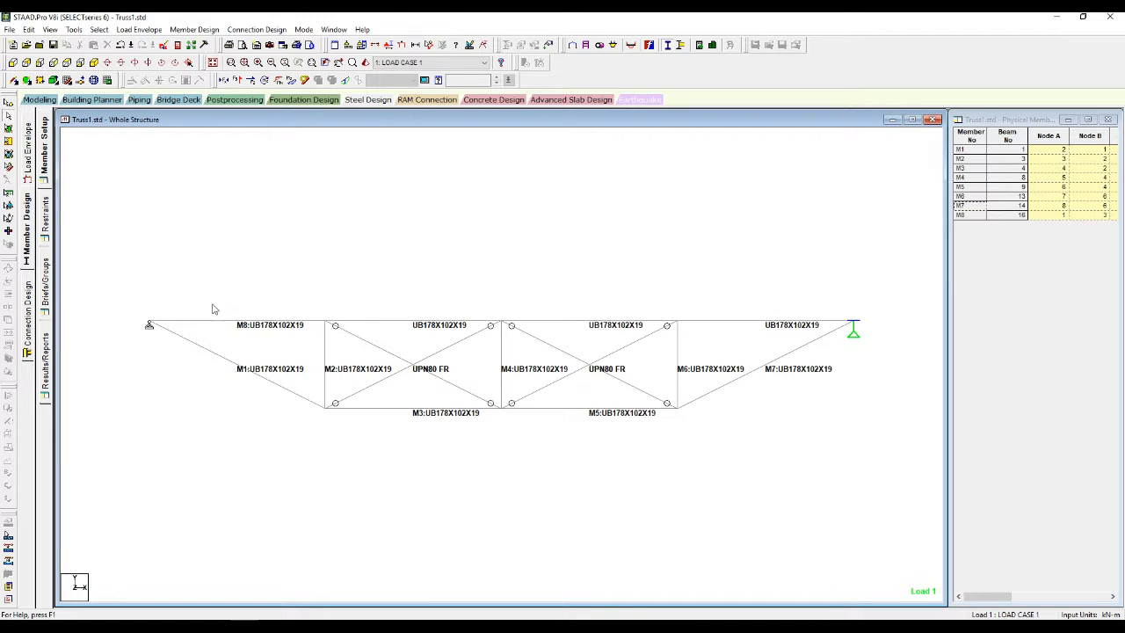
Step: Review the member restraints, then bring up Design Brief B1 and the design groups list
left_click(47, 227)
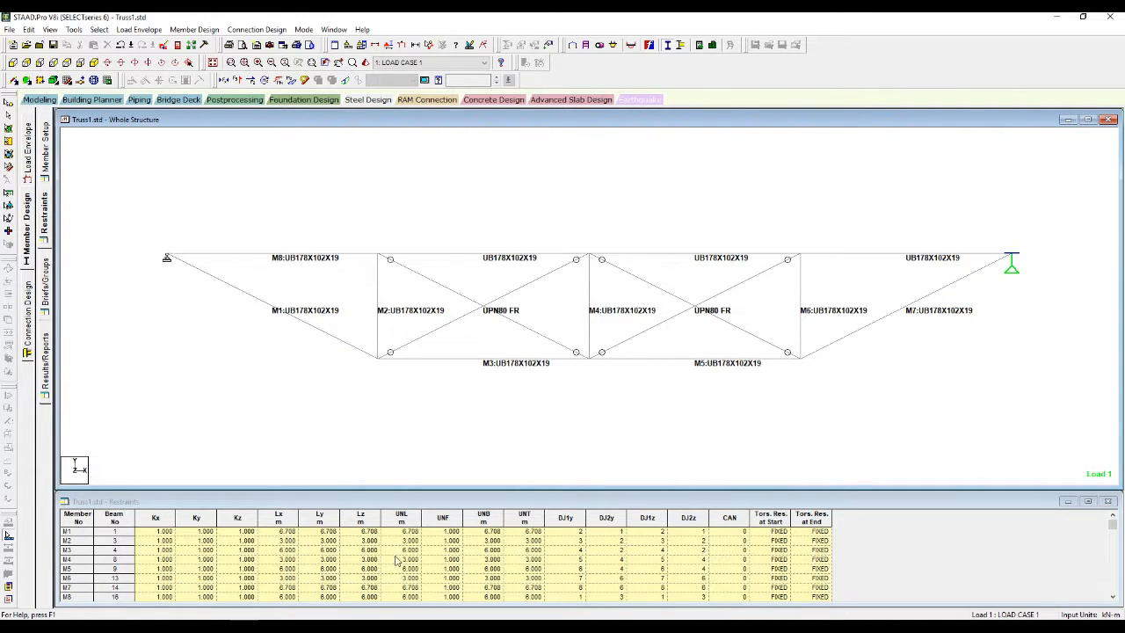
scroll(76, 577, "down", 1)
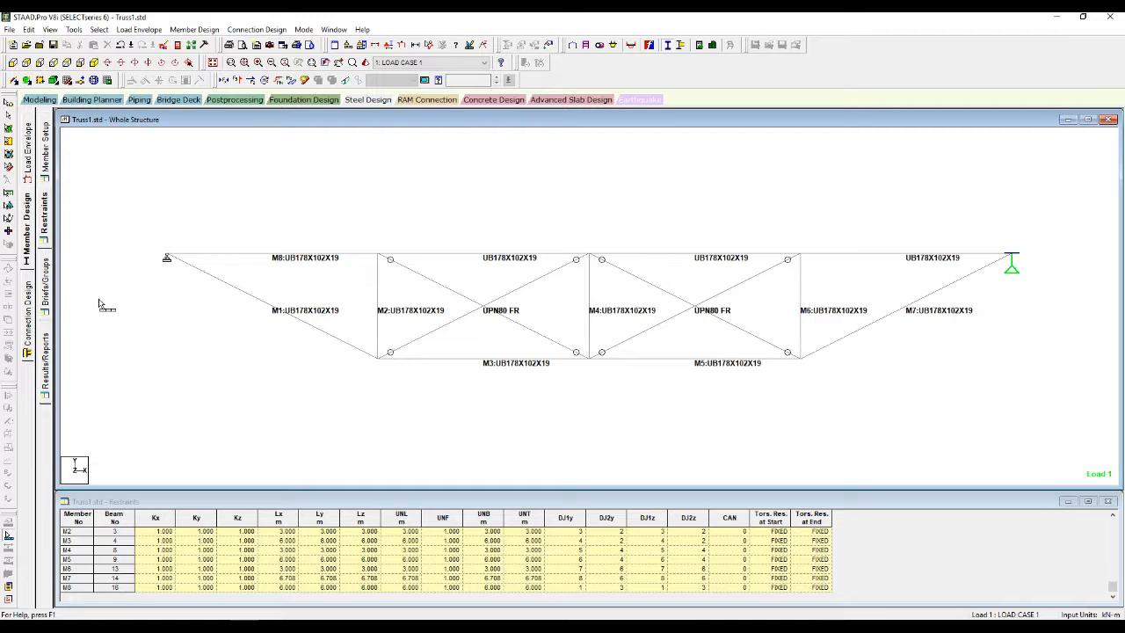
left_click(48, 277)
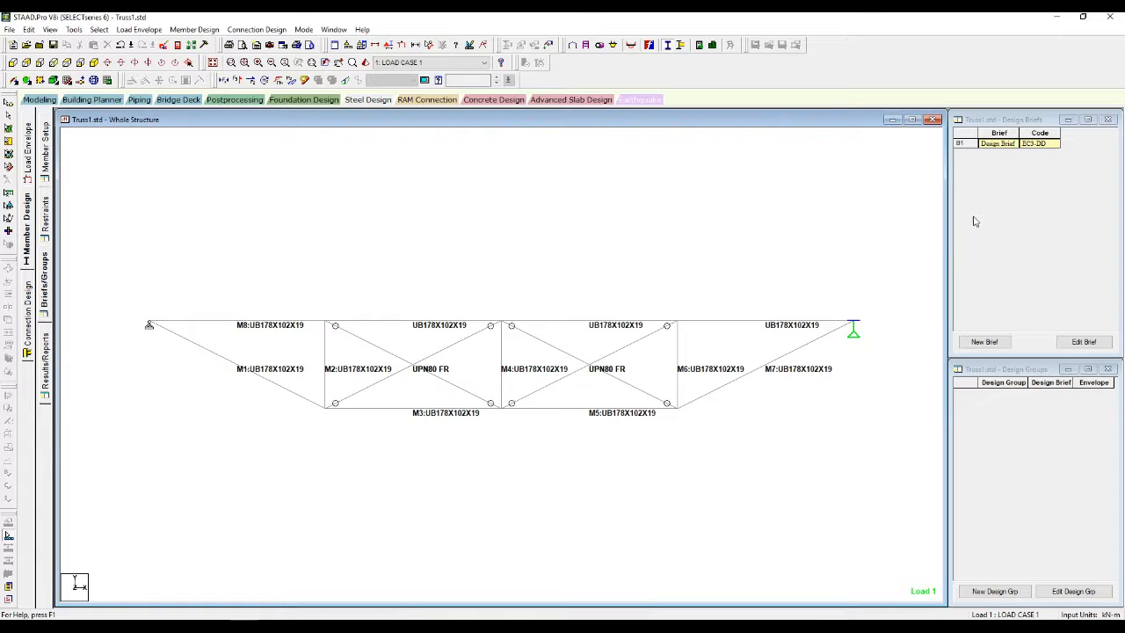
Step: Edit Design Brief B1, keeping the EC3-DD code and setting steel grade SGR to Fe 430
left_click(967, 144)
left_click(1080, 342)
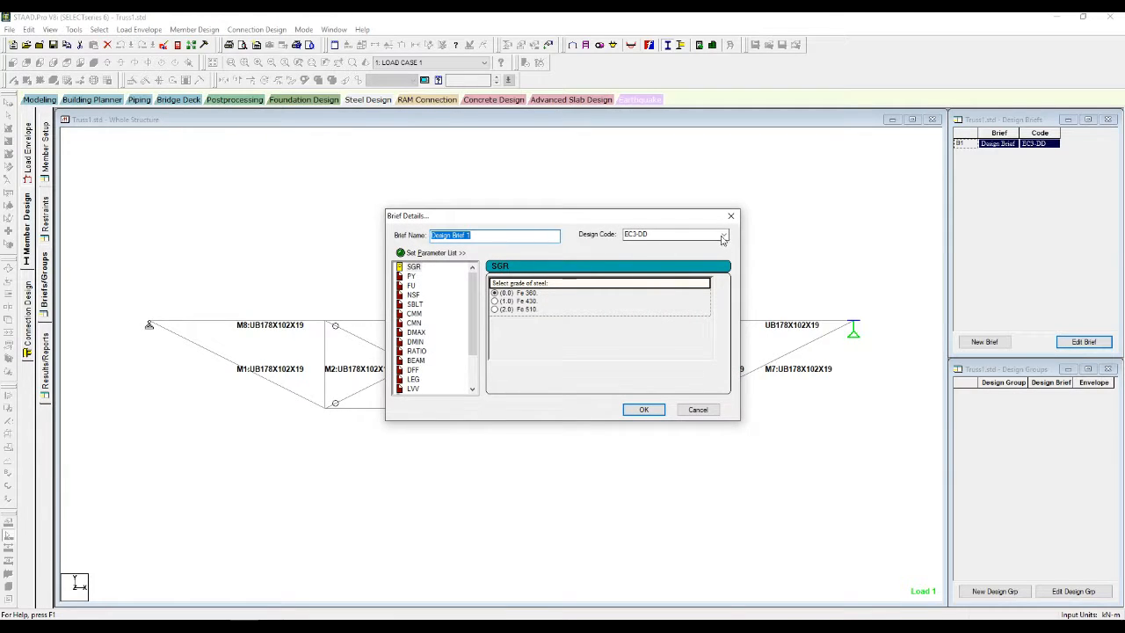
left_click(722, 237)
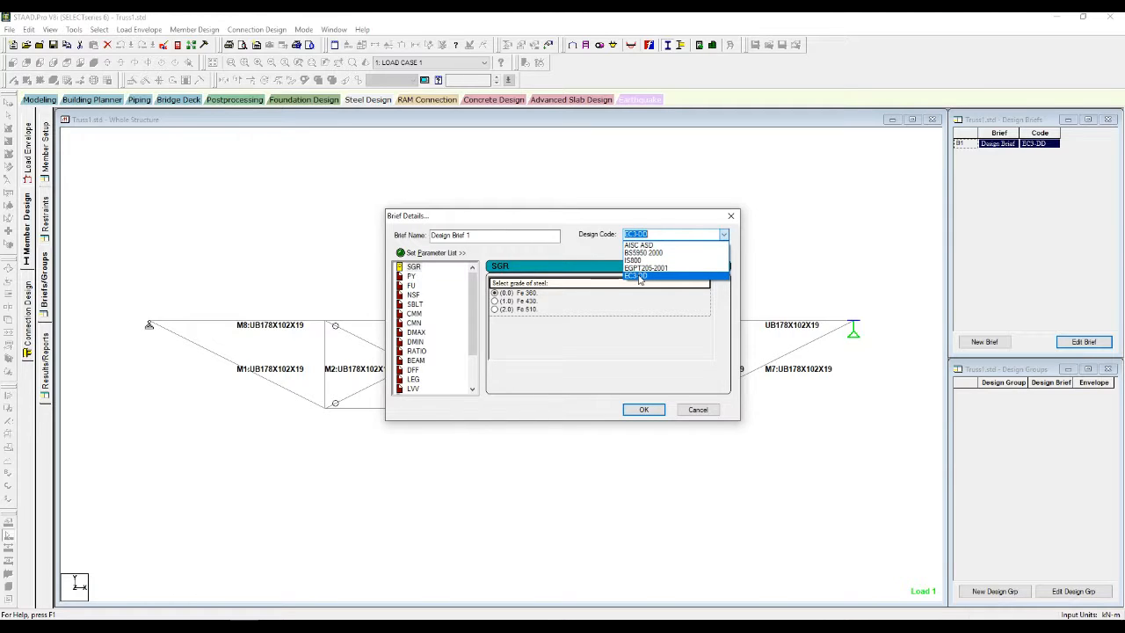
left_click(642, 277)
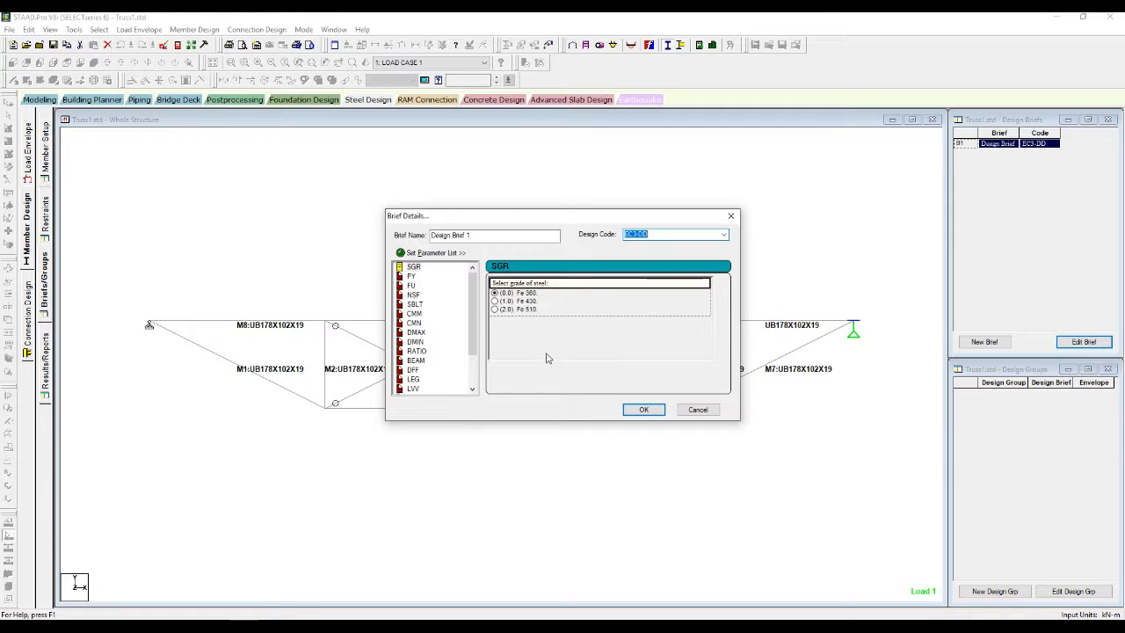
left_click(494, 301)
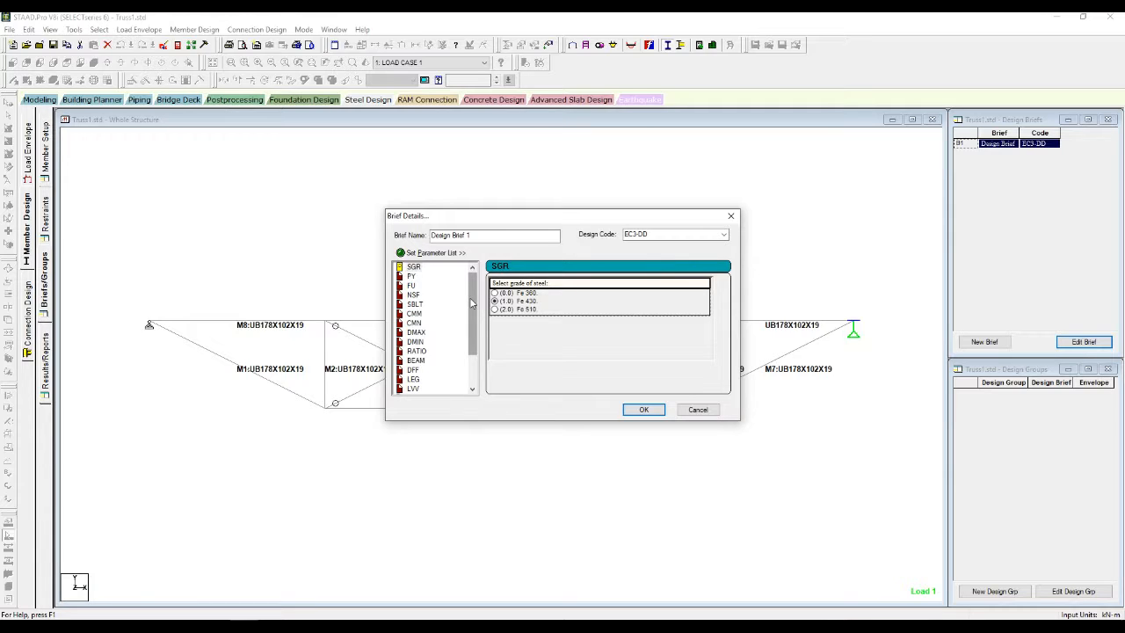
Step: Change the GM0 and GM1 partial safety factors from 1.100 to 1
left_click_drag(471, 303, 477, 354)
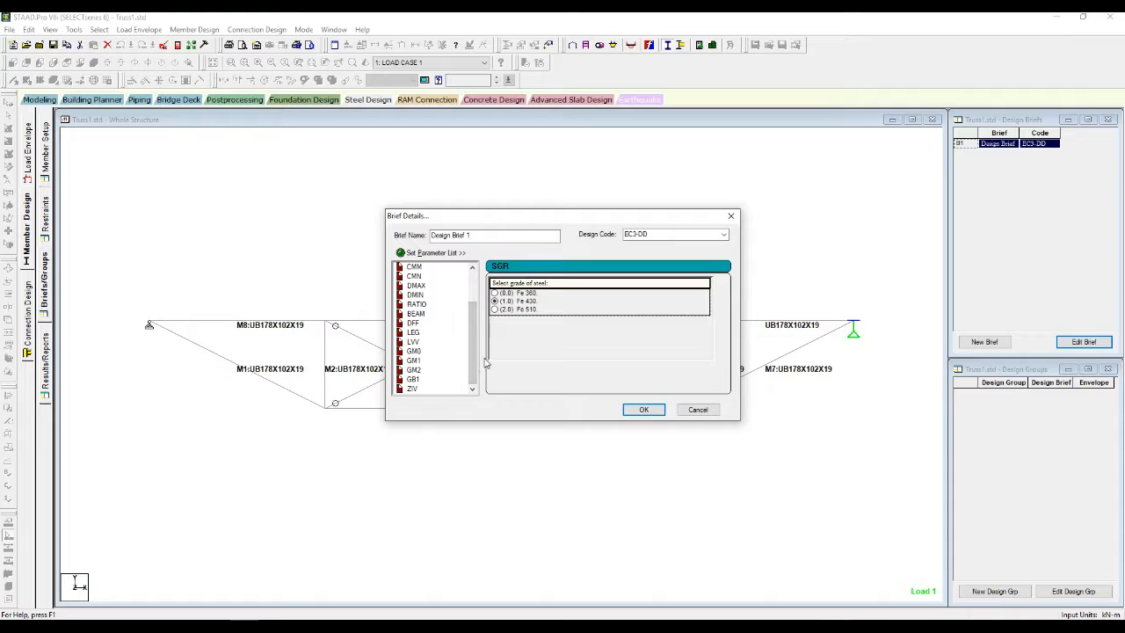
left_click(412, 351)
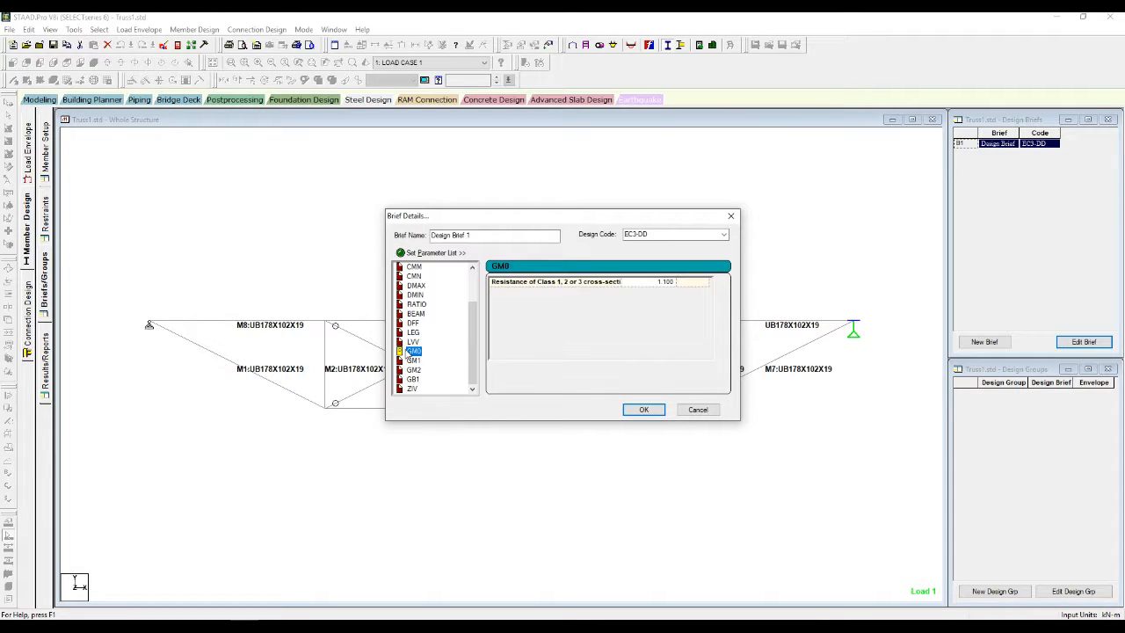
left_click(654, 285)
left_click_drag(653, 283, 685, 286)
type("1")
left_click(413, 360)
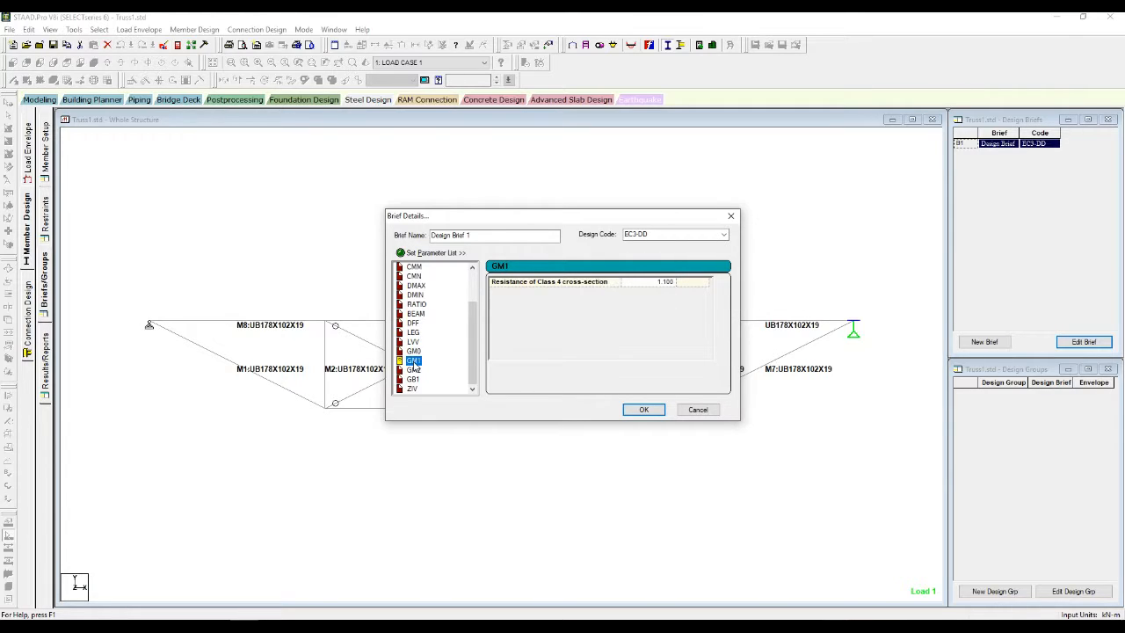
left_click(661, 286)
left_click_drag(658, 282, 692, 299)
type("1")
Step: Review the other brief parameters: GM2, ZIV, GB1, FU, PY, SBLT, CMM, DMAX, BEAM, DFF, LEG
left_click(415, 370)
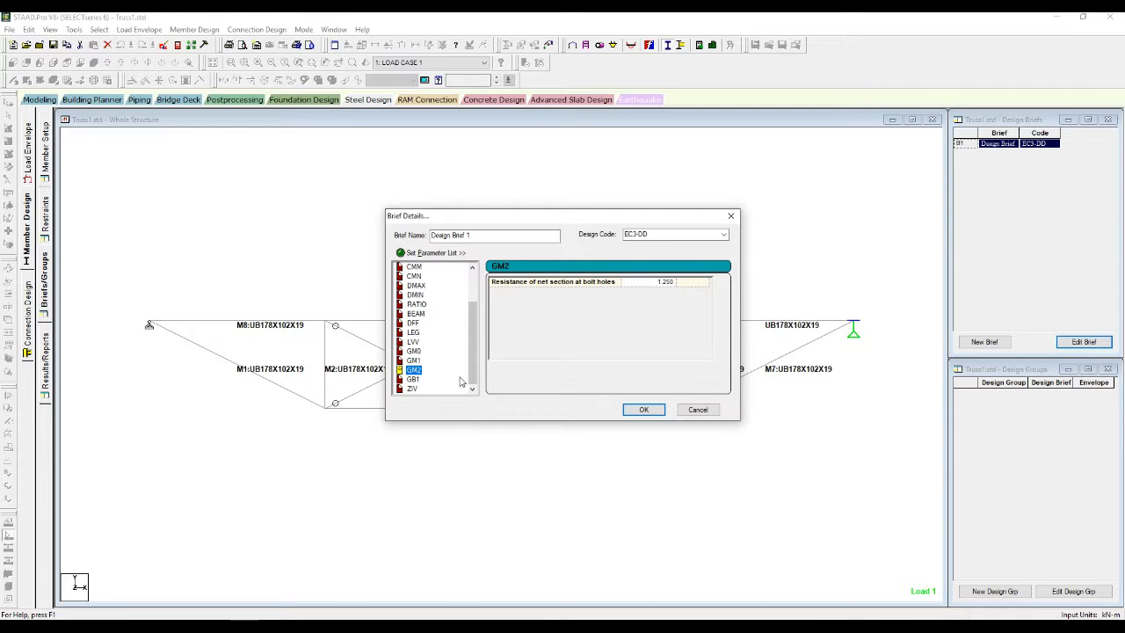
left_click(412, 389)
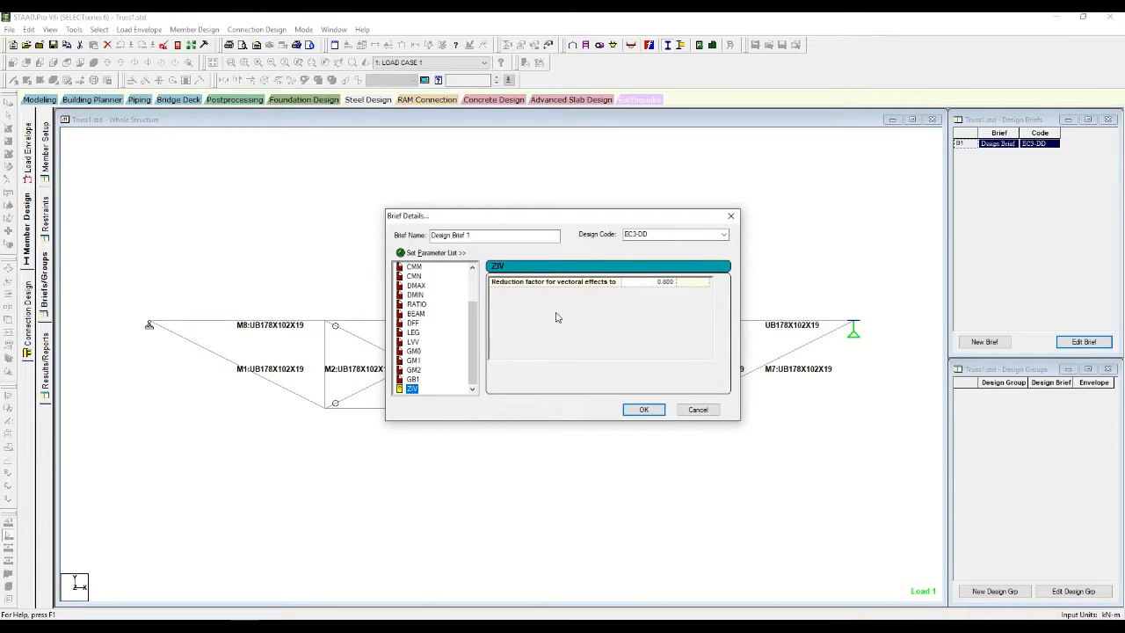
left_click(411, 380)
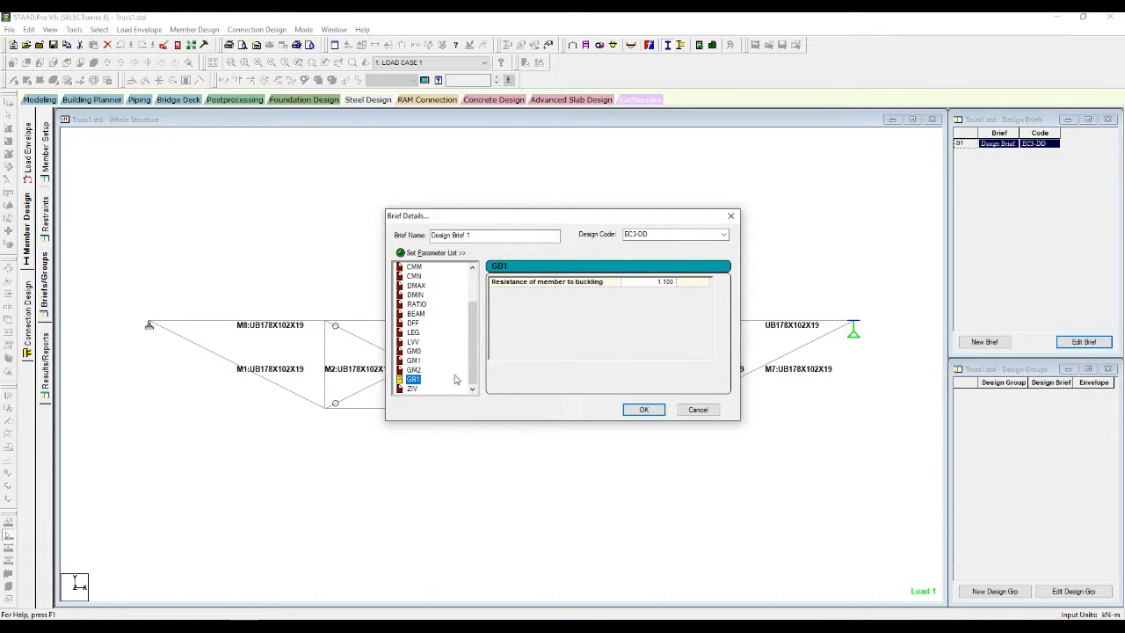
left_click_drag(472, 376, 471, 276)
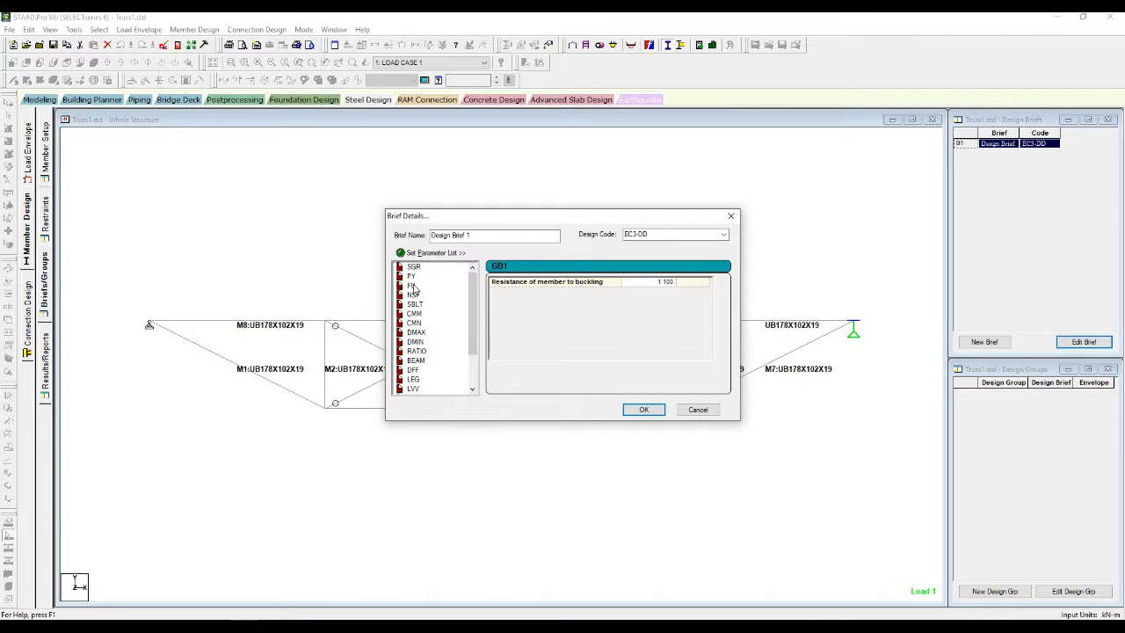
left_click(412, 287)
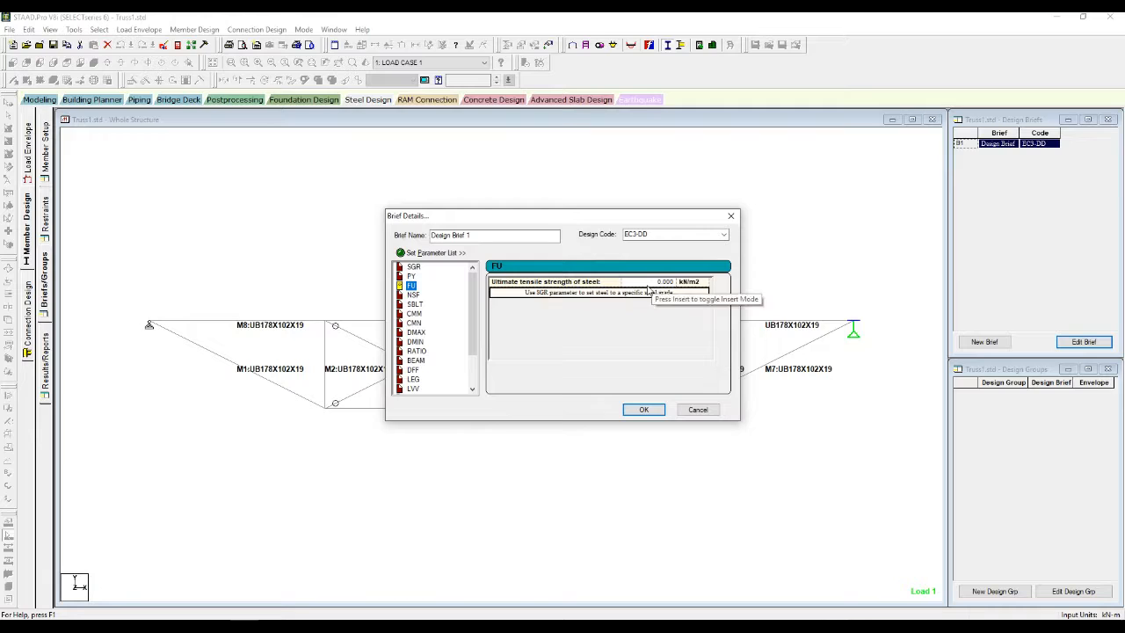
left_click(411, 275)
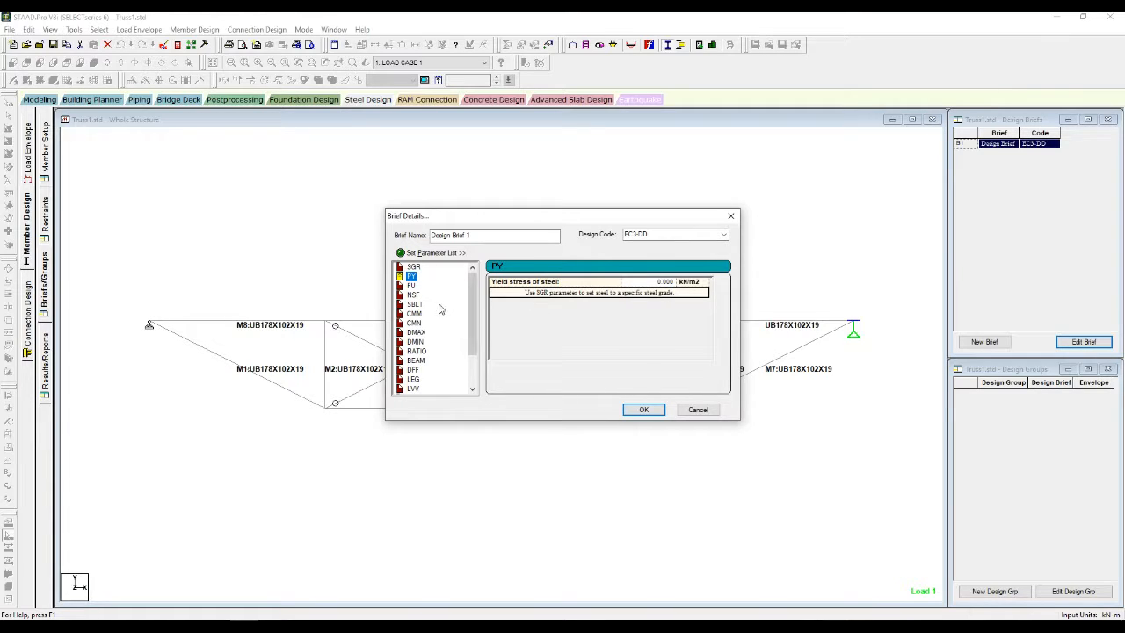
left_click(414, 304)
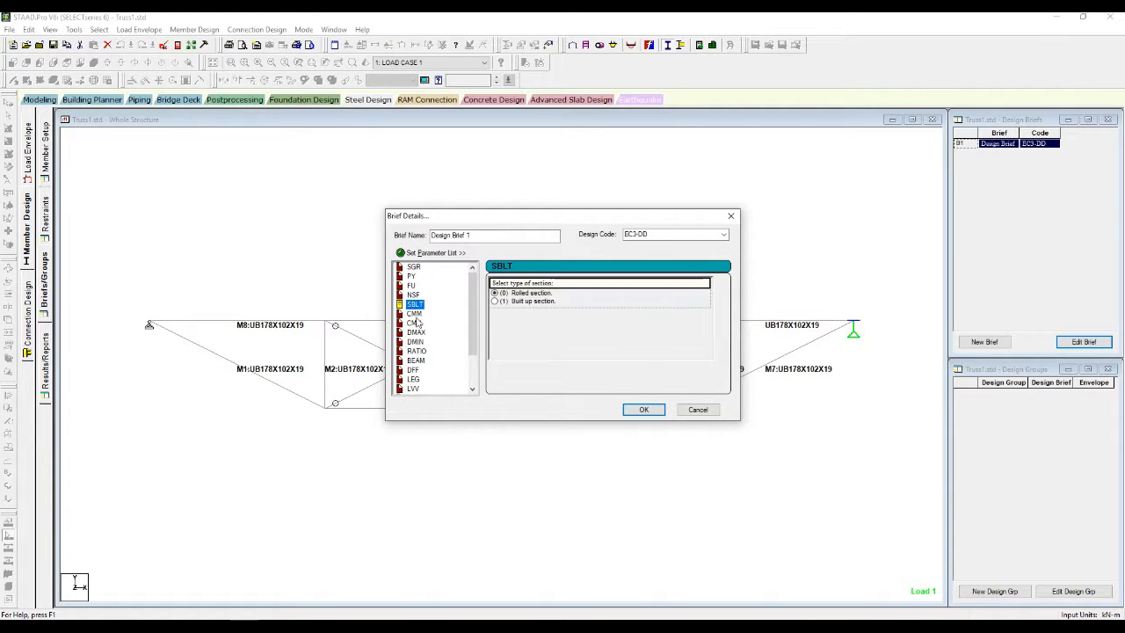
left_click(414, 314)
left_click(413, 323)
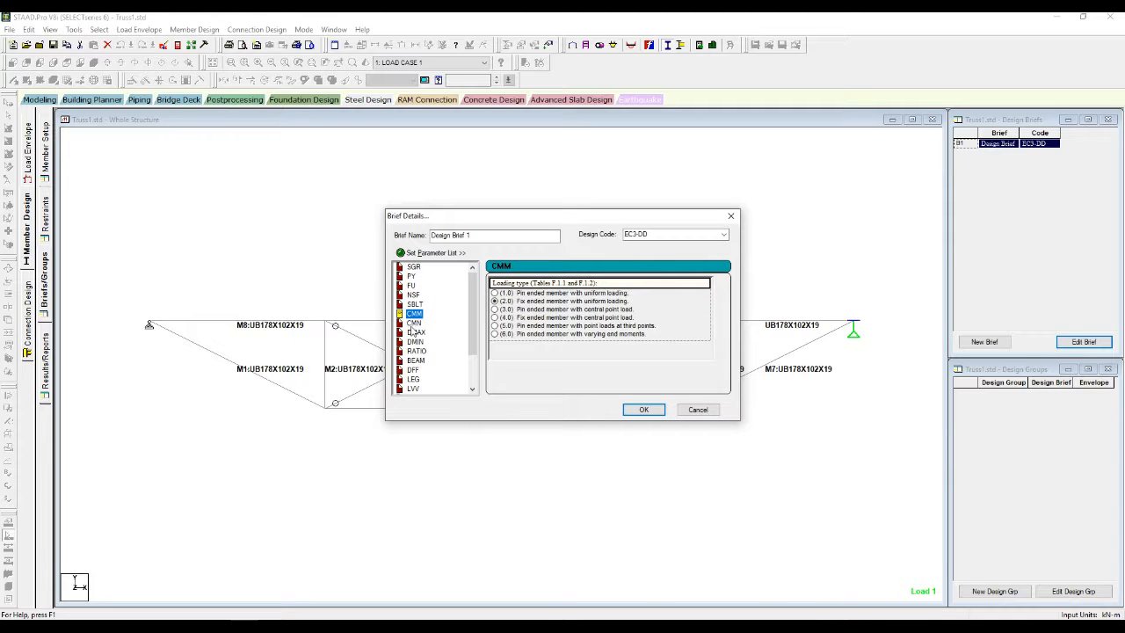
left_click(414, 332)
left_click(413, 341)
left_click(417, 351)
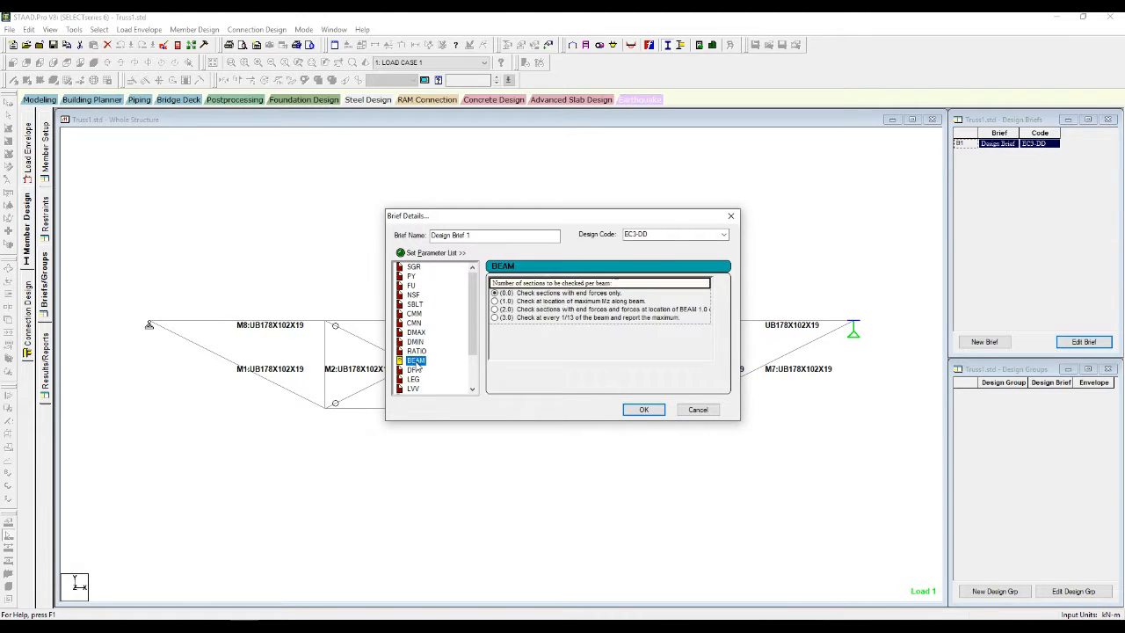
left_click(413, 369)
left_click(415, 381)
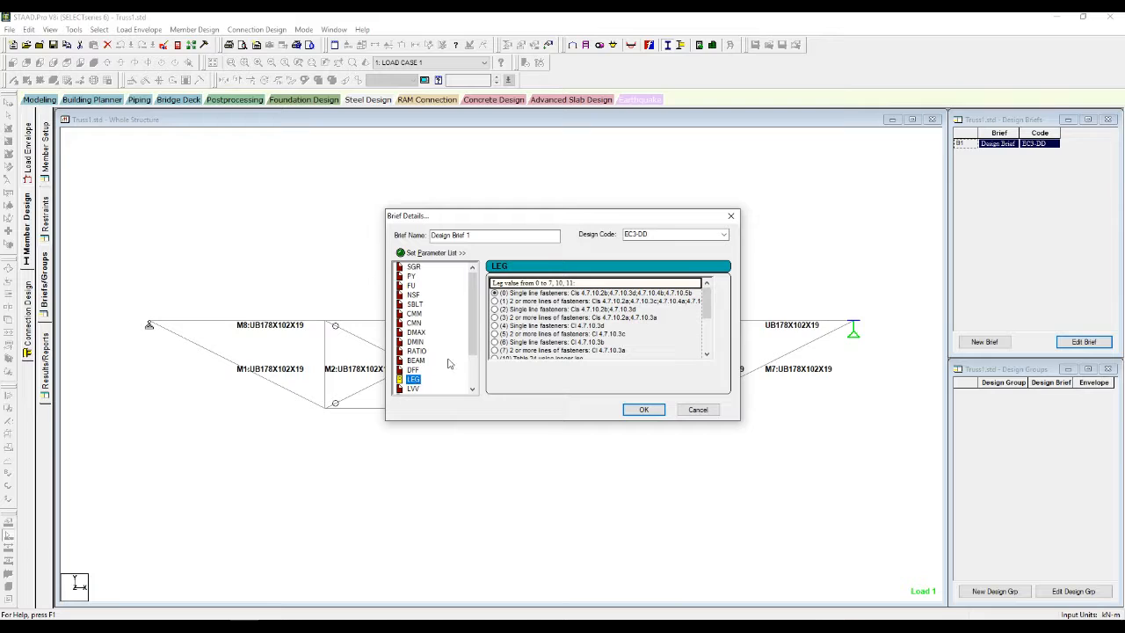
Step: Verify GM0 now reads 1, recheck the SGR grade, and save Design Brief 1
left_click_drag(473, 303, 474, 340)
left_click(413, 341)
left_click(413, 351)
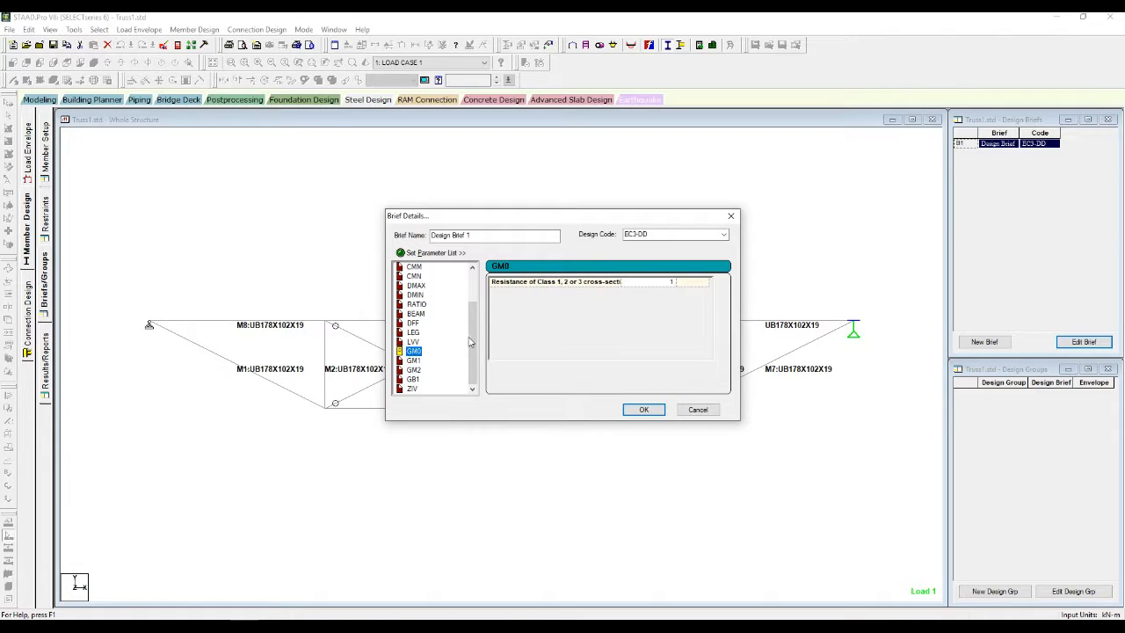
left_click_drag(472, 342, 472, 303)
left_click(413, 266)
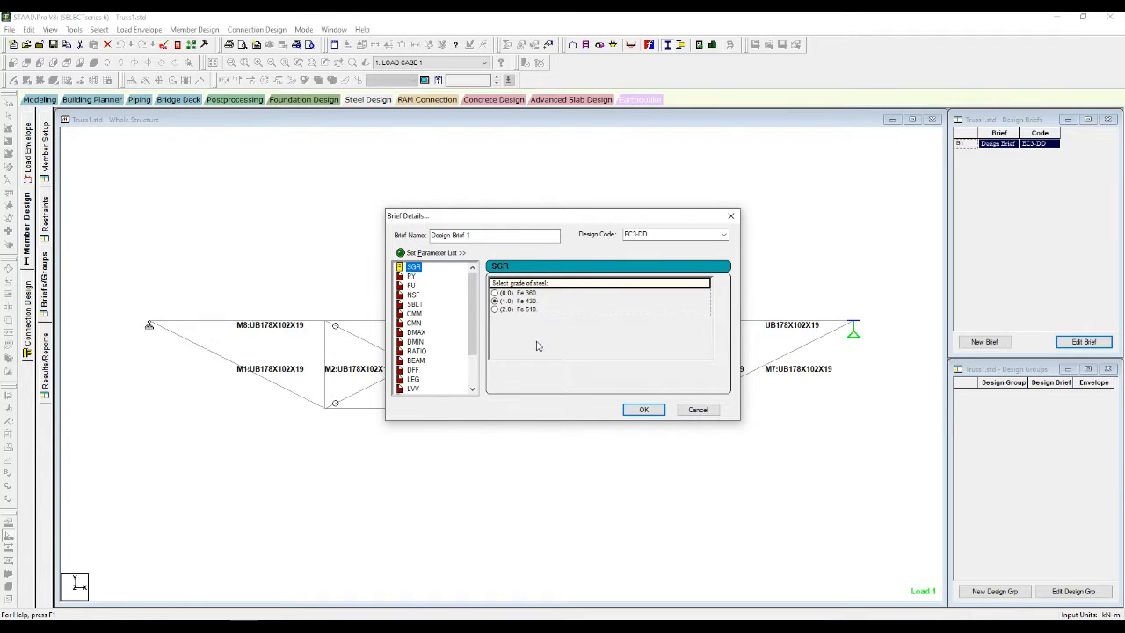
left_click(644, 410)
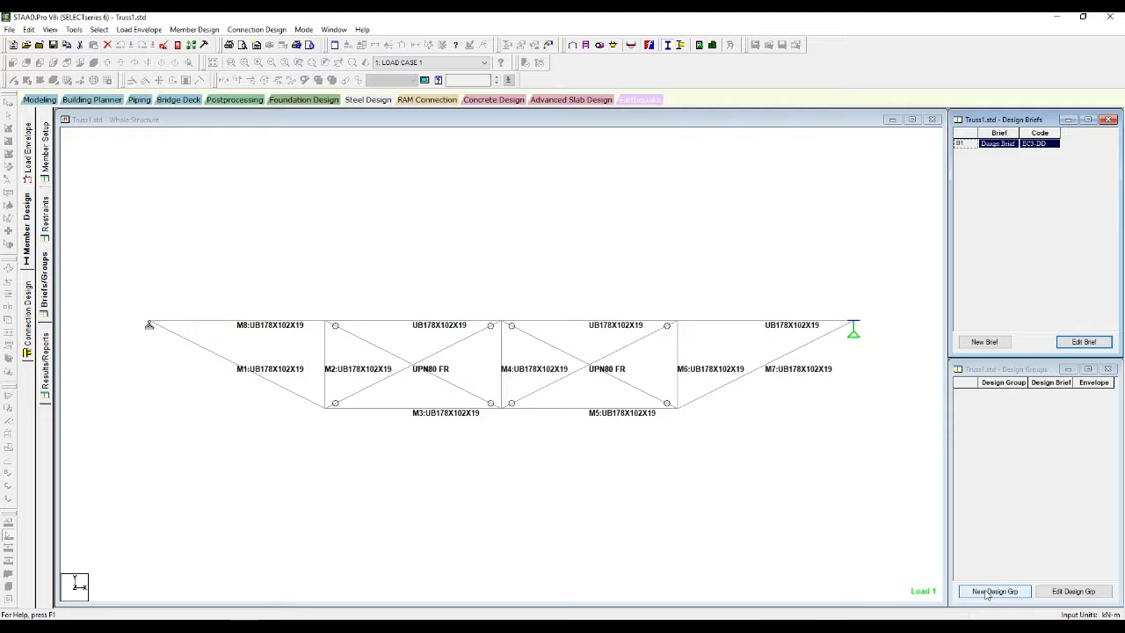
Step: Start Design Group 1 and move the Add/Edit Group dialog right to uncover the truss
left_click(987, 591)
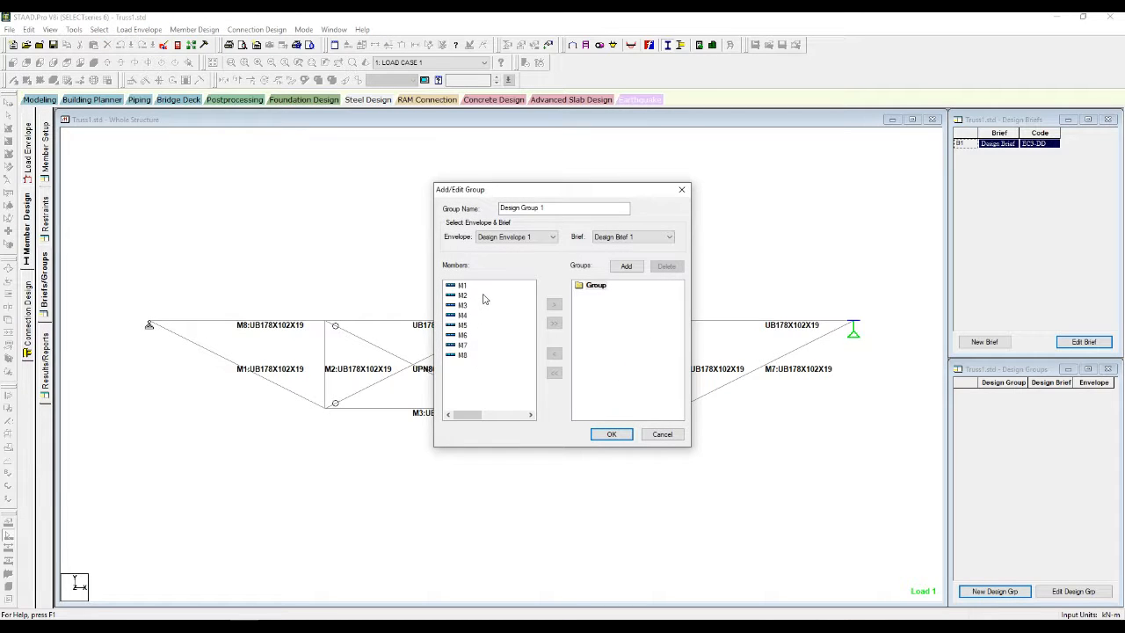
left_click_drag(574, 195, 994, 225)
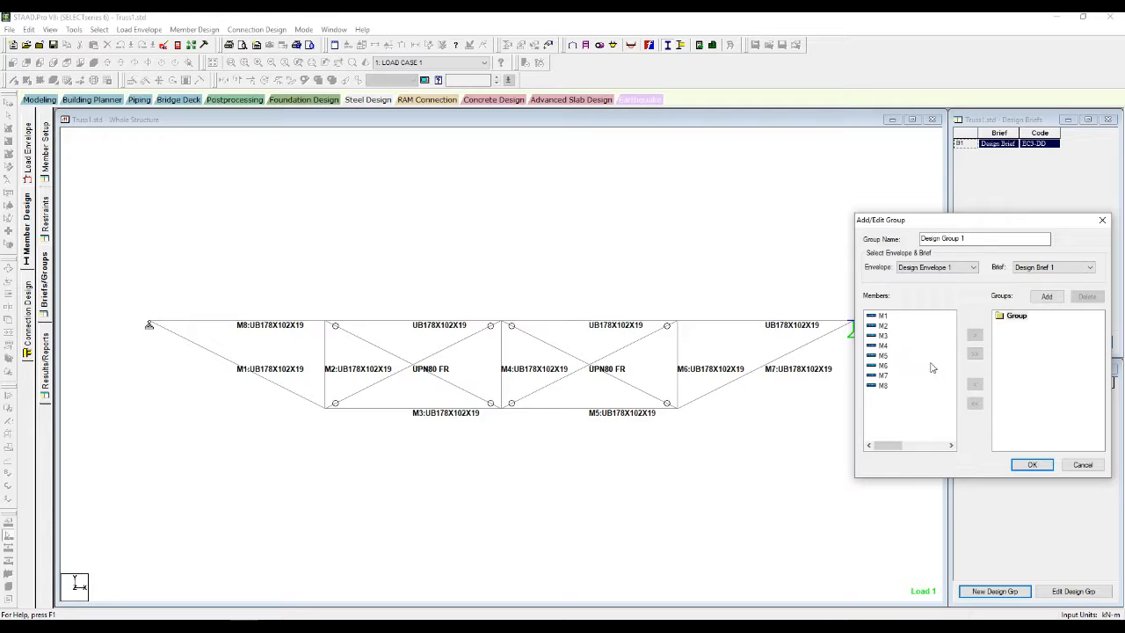
Step: Put member M8 into Design Group 1, delete the stray Design Group 2, and save
left_click(883, 386)
left_click(1047, 298)
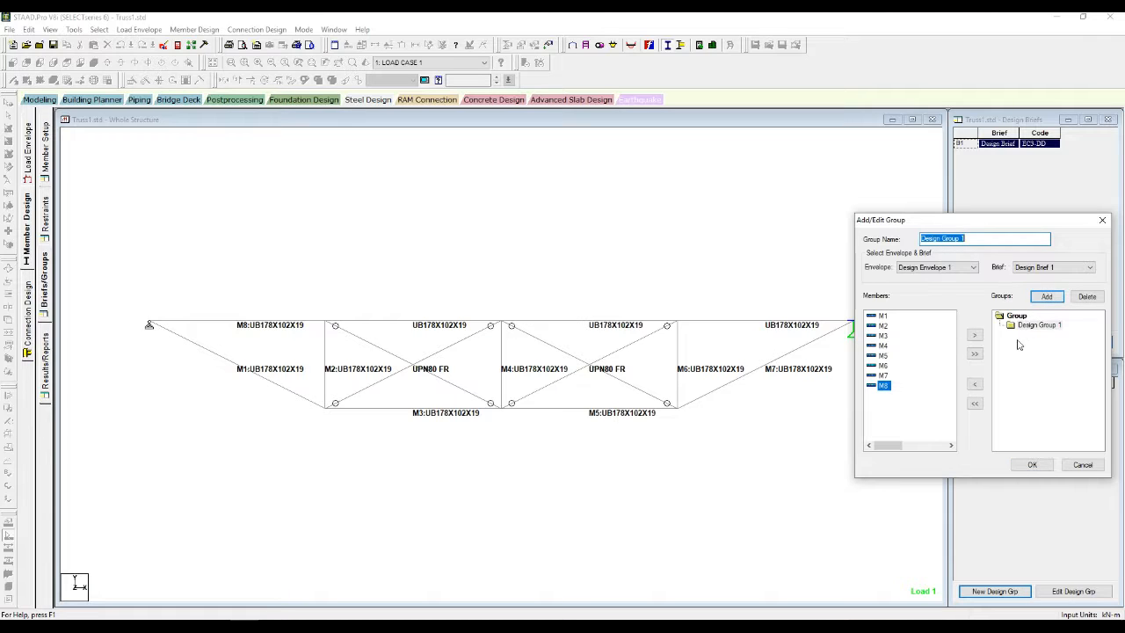
left_click(974, 338)
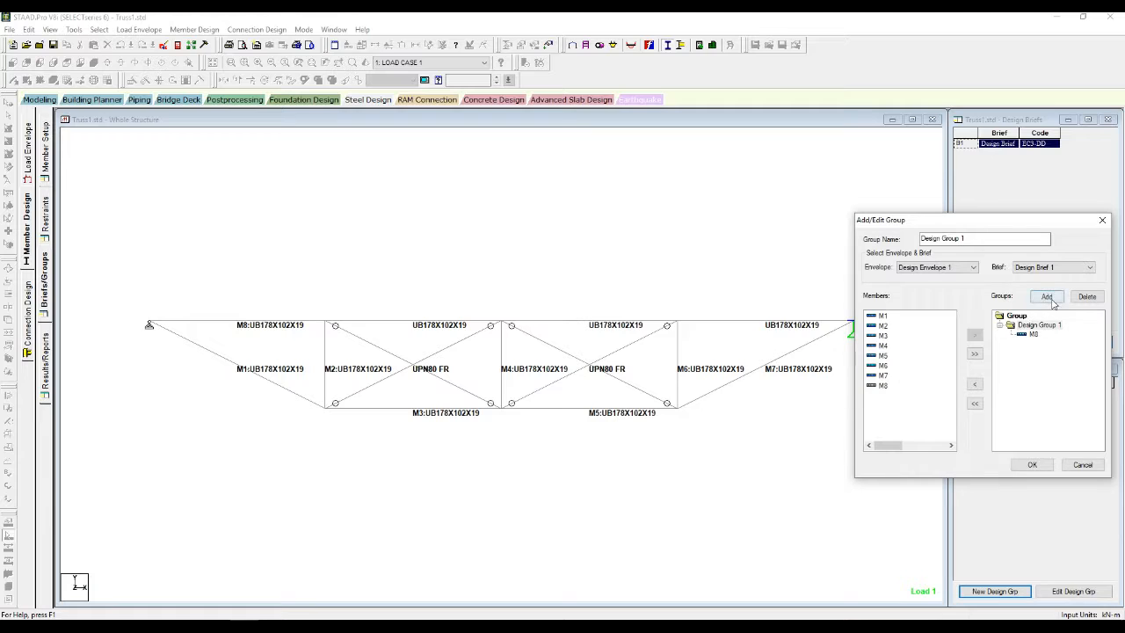
left_click(1017, 314)
left_click(1050, 298)
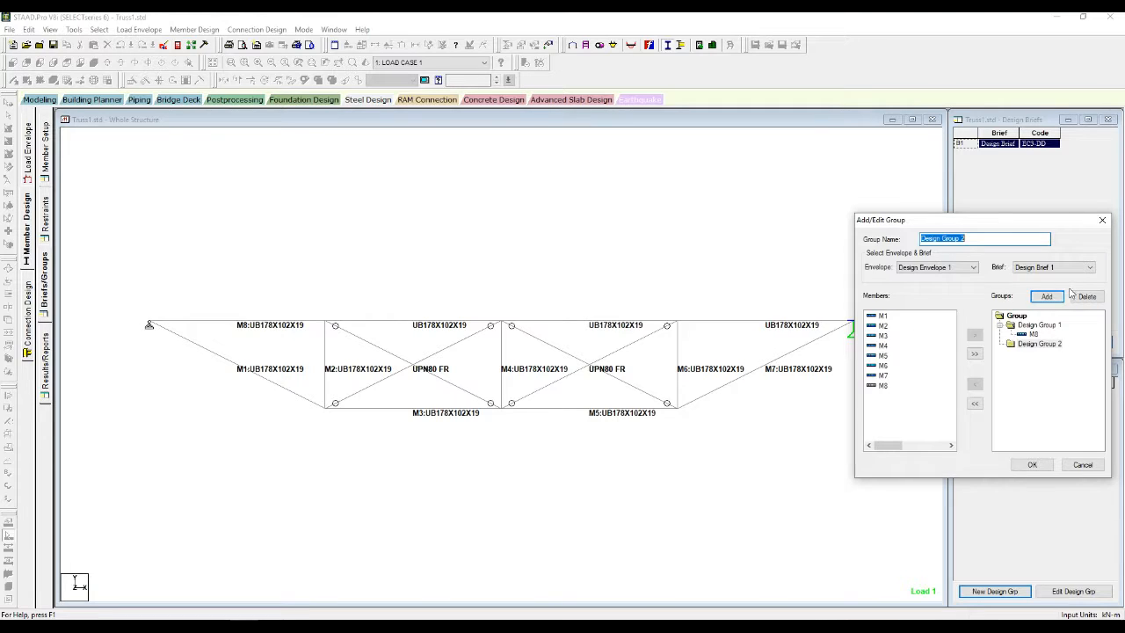
left_click(1039, 344)
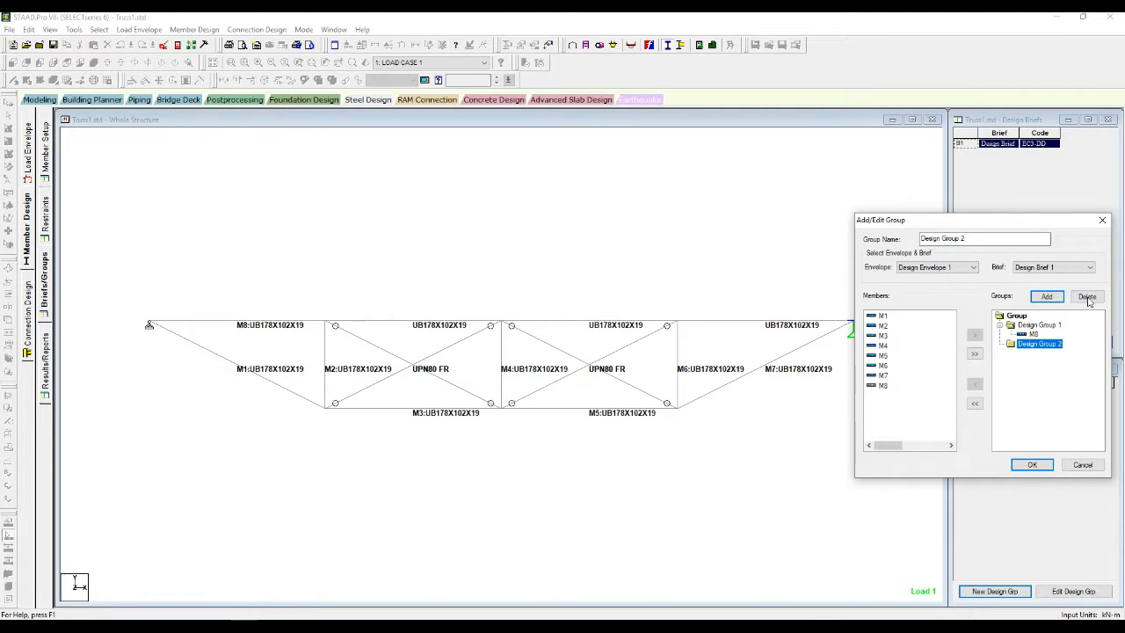
left_click(1087, 296)
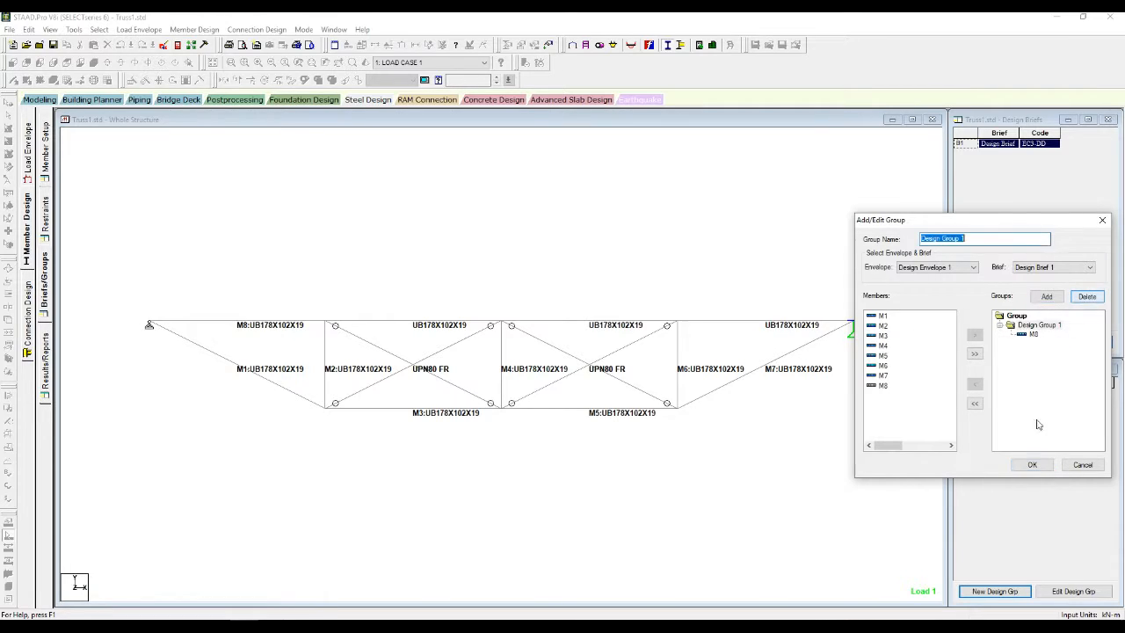
left_click(1032, 466)
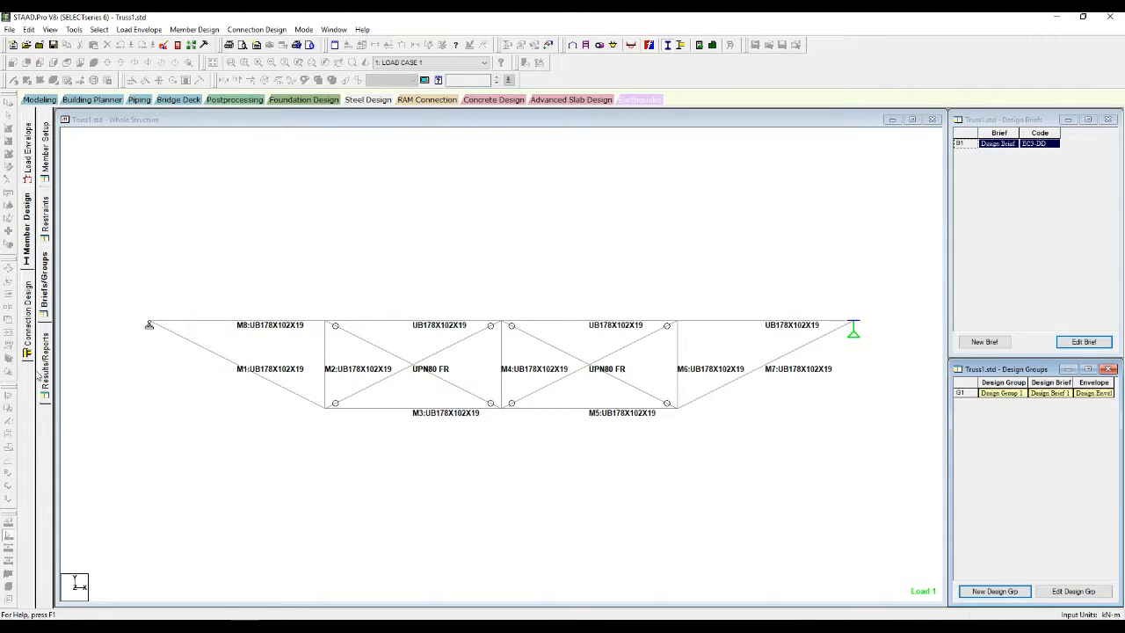
Step: Run Check Code on the group, showing M8's UB178X102 failing, and dock STAAD beside Mathcad
left_click(46, 351)
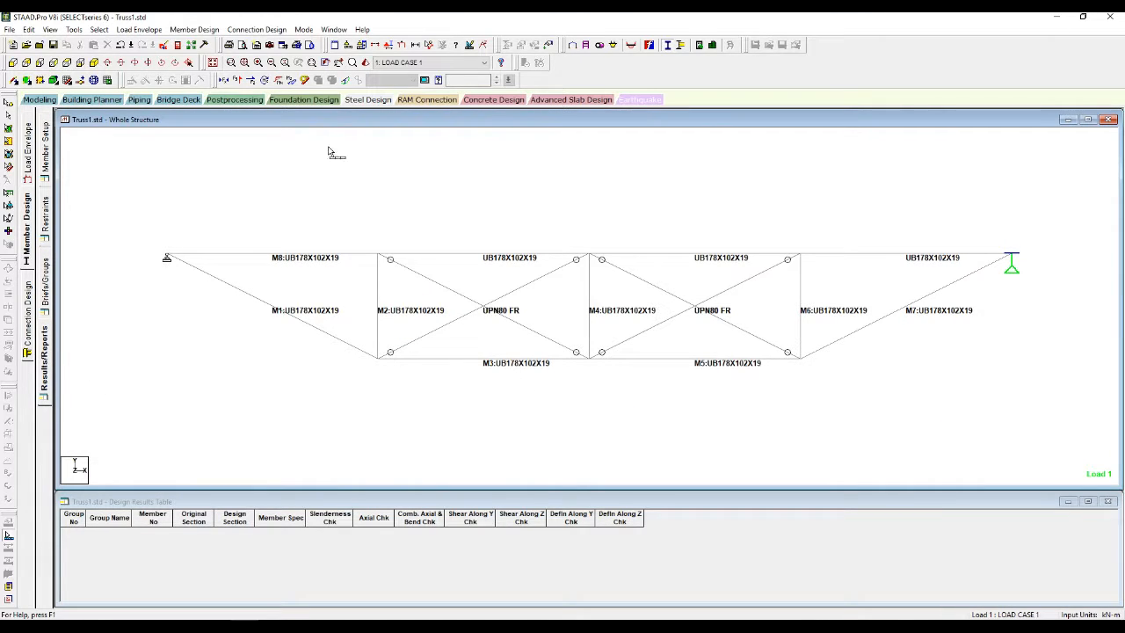
left_click(195, 30)
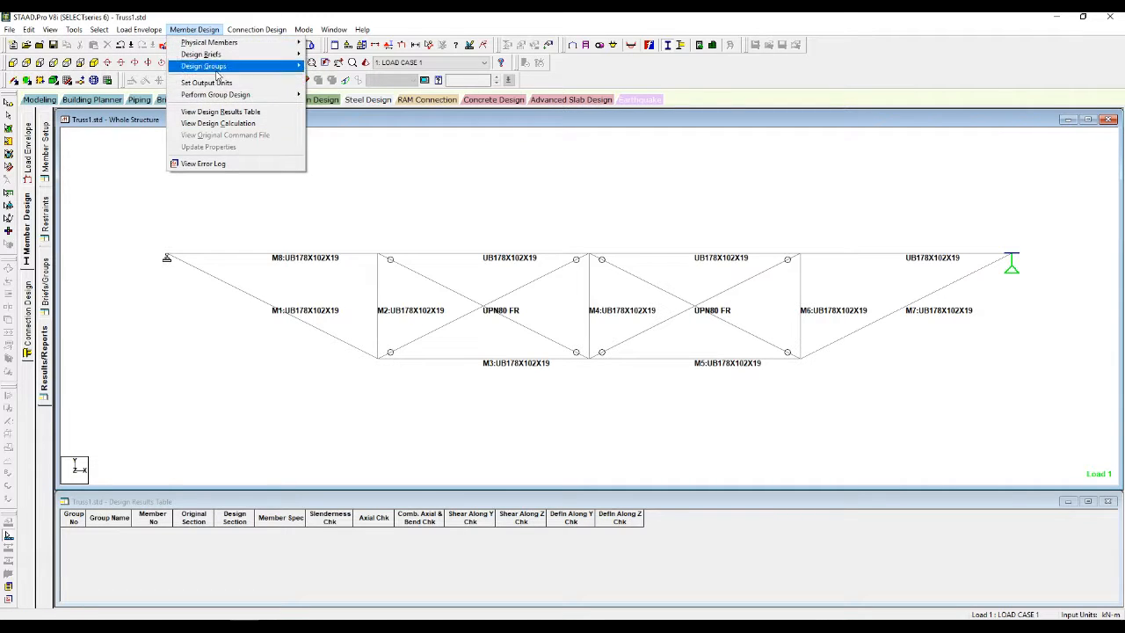
mouse_move(232, 95)
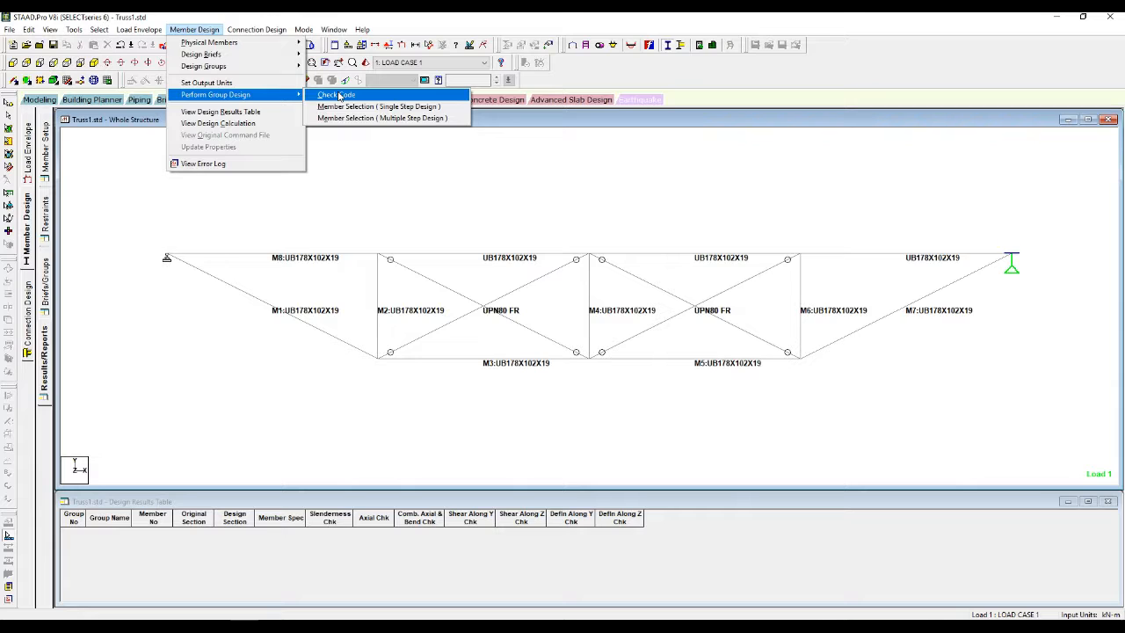
left_click(339, 95)
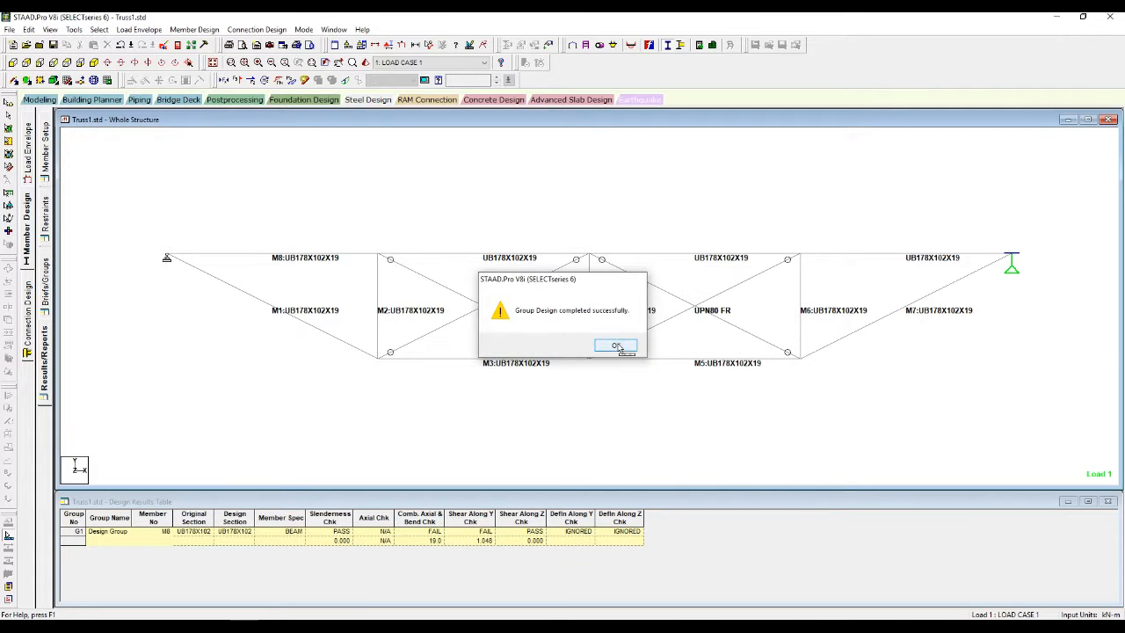
left_click(613, 345)
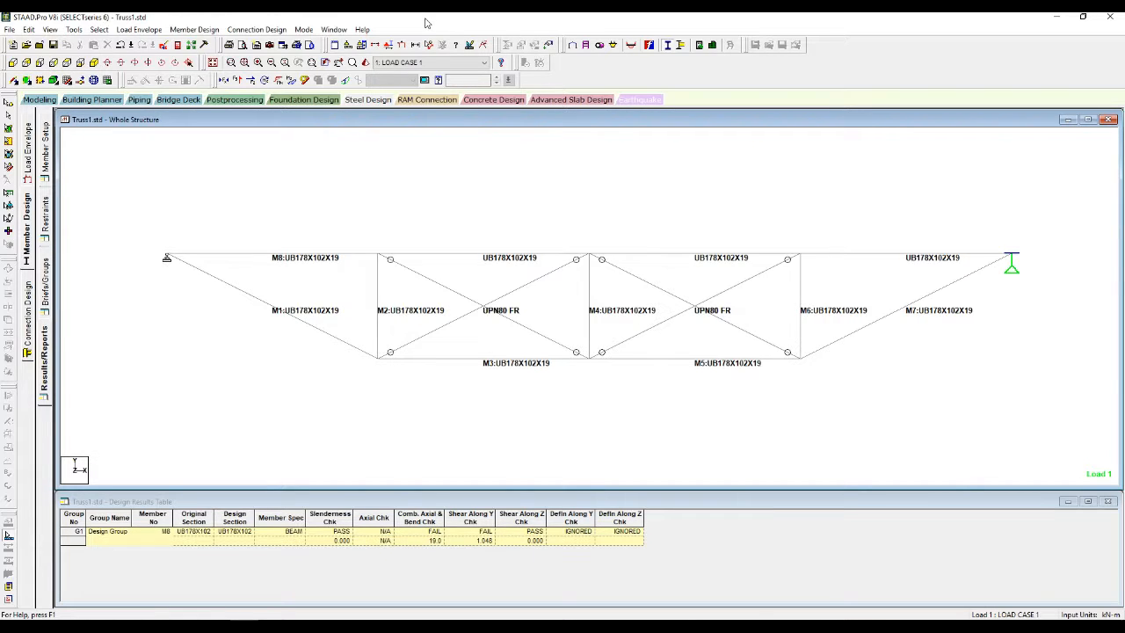
left_click_drag(425, 19, 1123, 141)
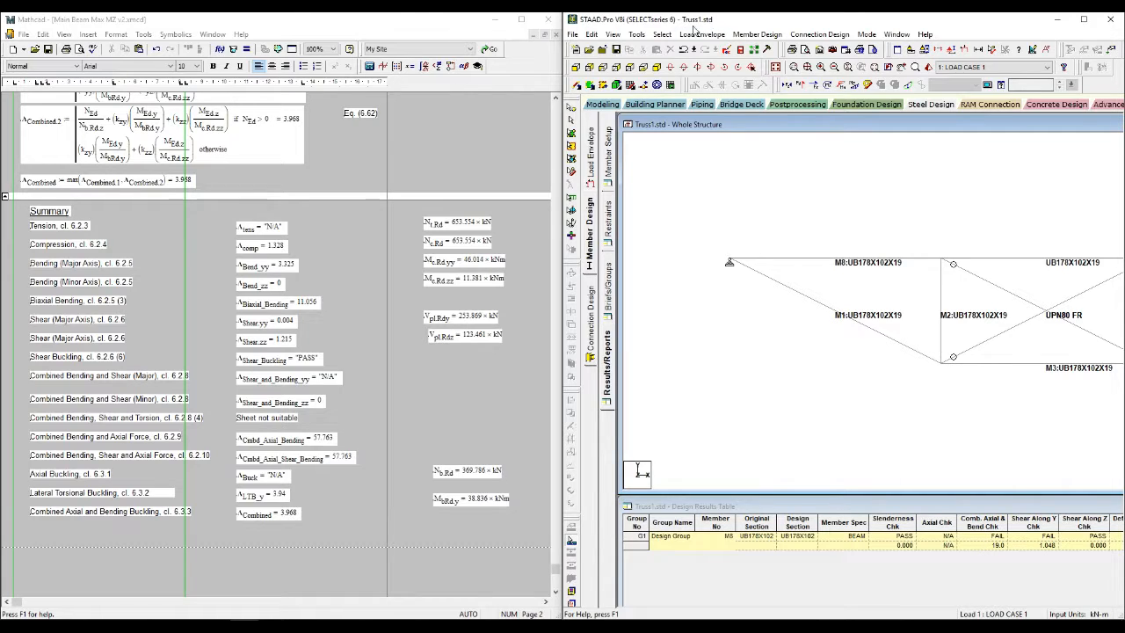
Step: Maximize STAAD, select the Design Results Table, and switch to Postprocessing node displacements
double_click(688, 19)
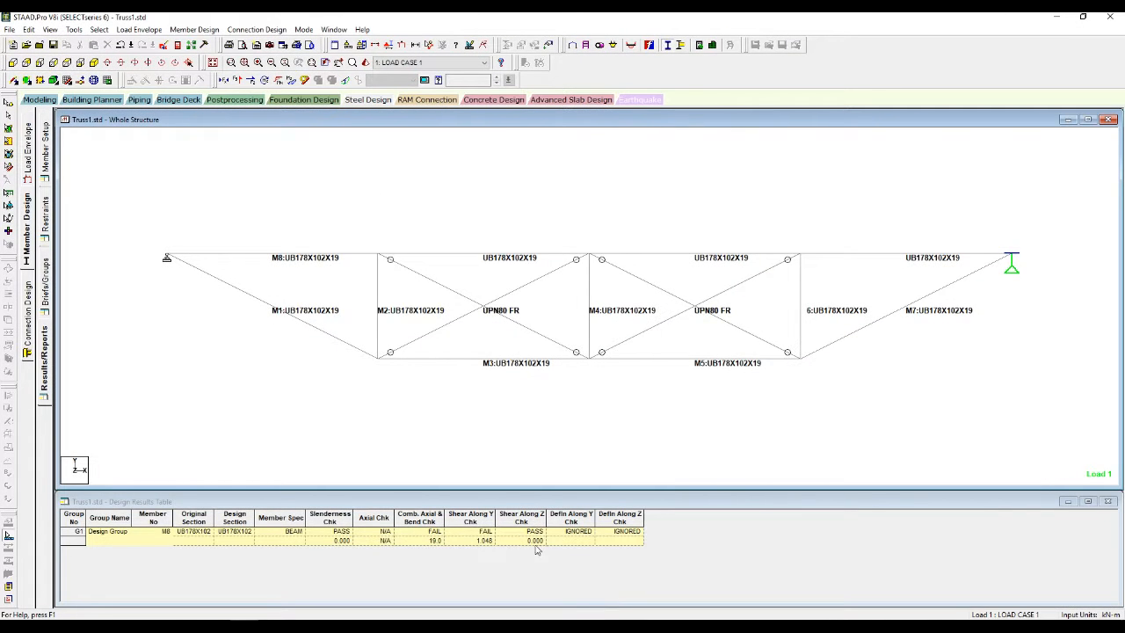
left_click(468, 544)
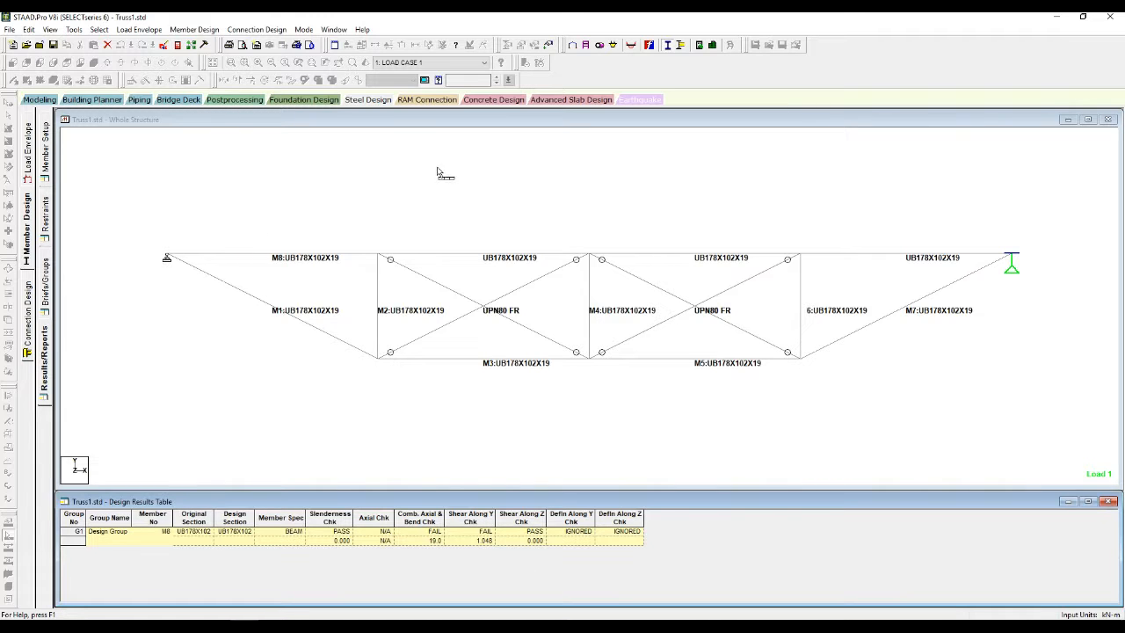
left_click(631, 45)
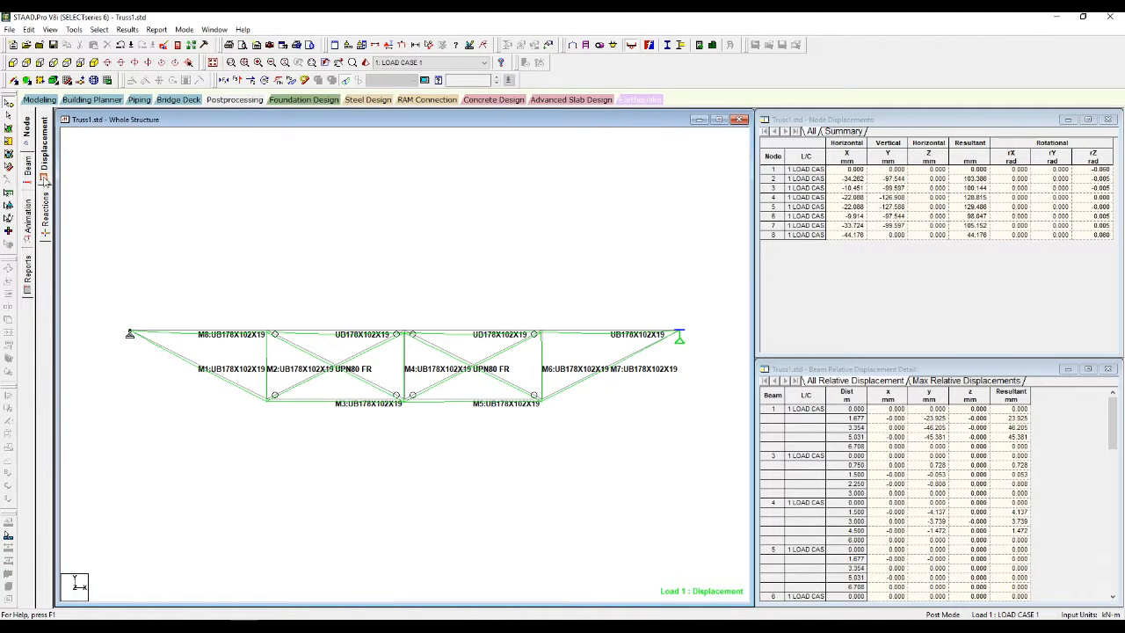
Step: Label all beams with unity-check ratios and select beam 16 in Design Results
left_click(28, 171)
left_click(47, 235)
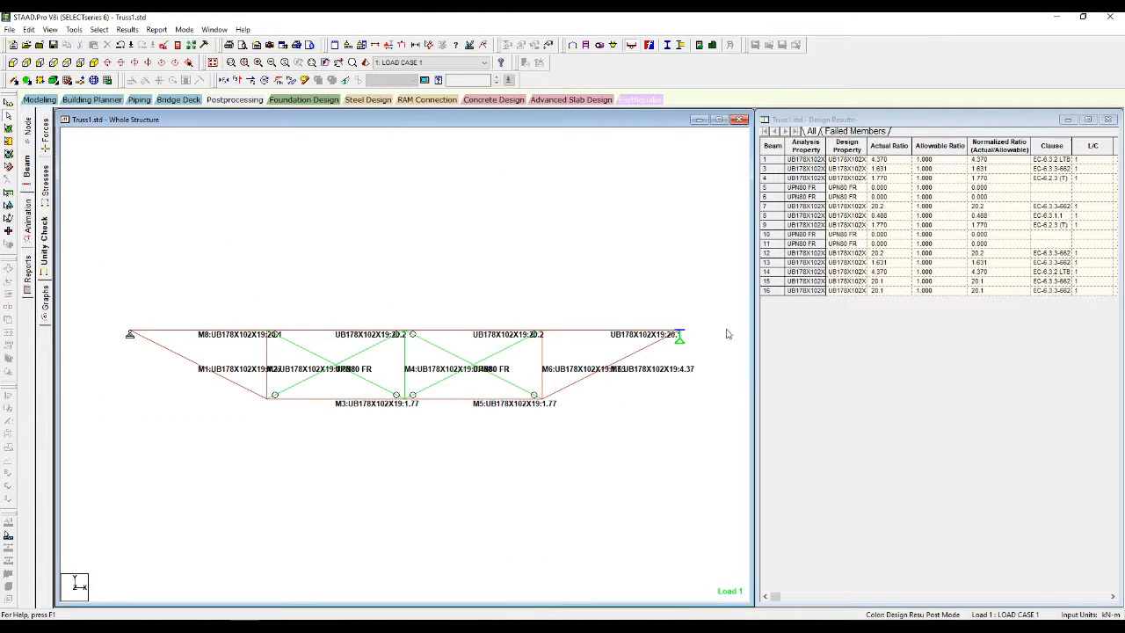
left_click(767, 291)
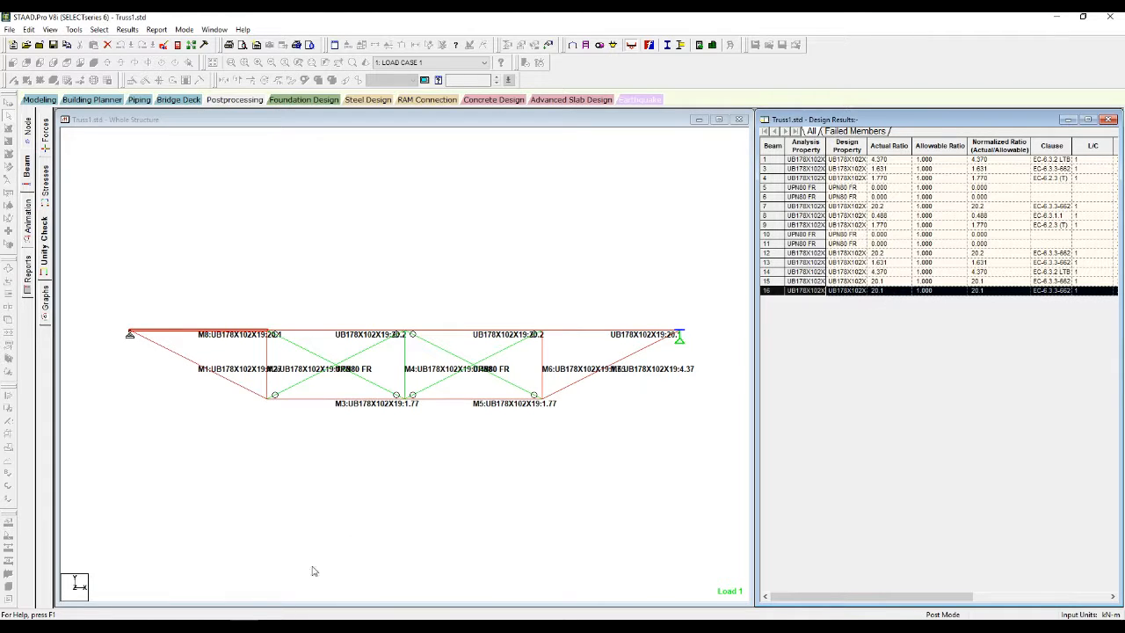
Step: Compare the STAAD unity-check results against the Mathcad EC3 check sheet
key("alt+Tab")
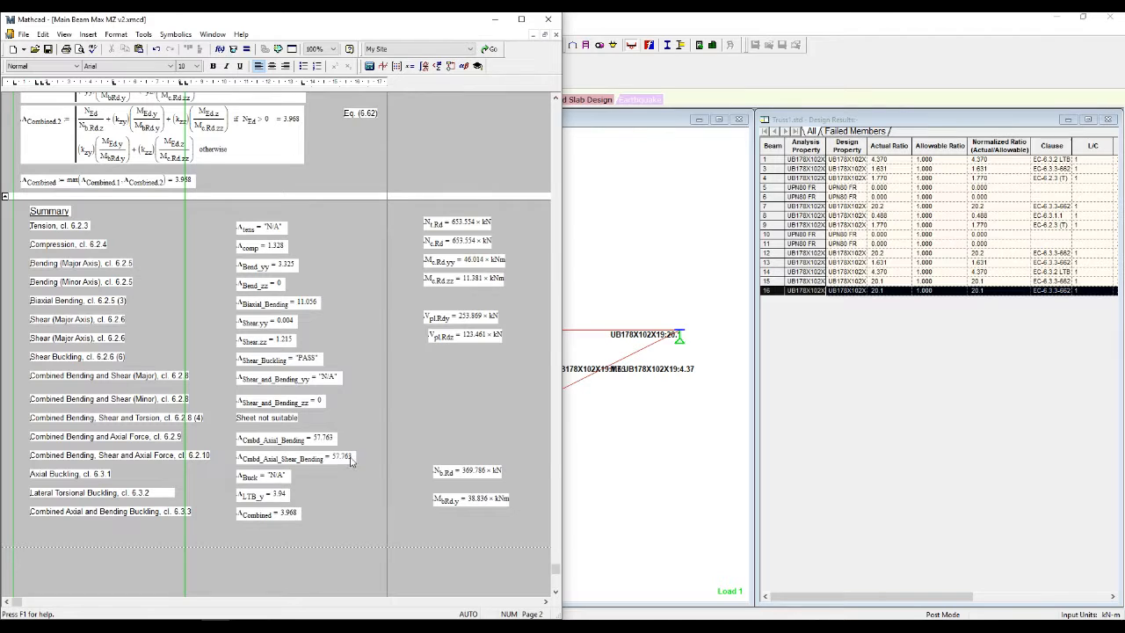
key("alt+Tab")
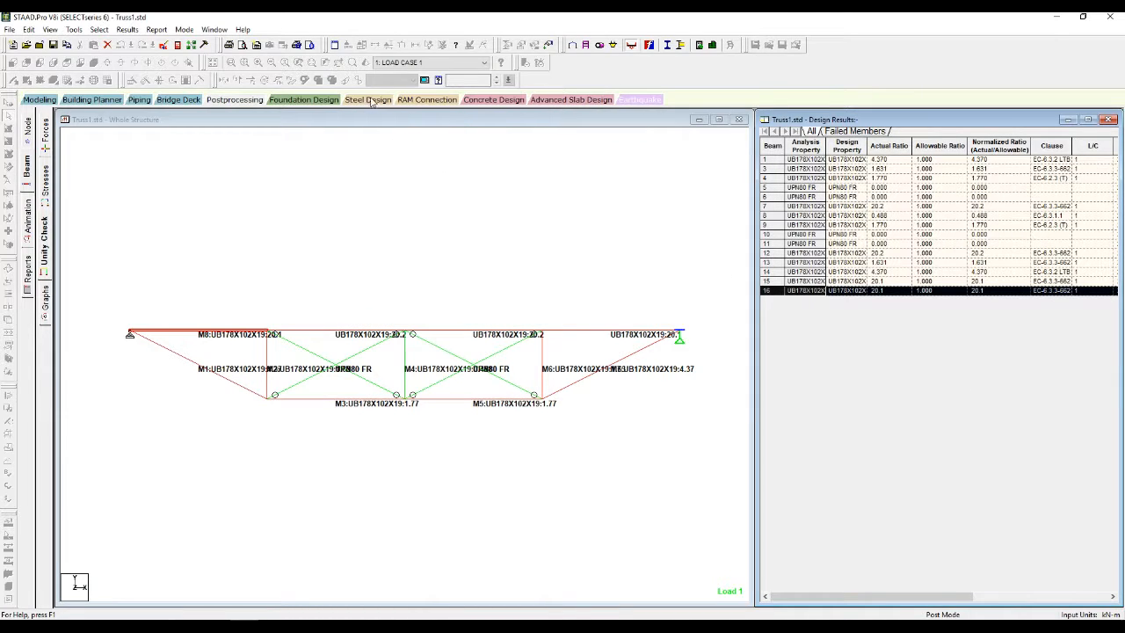
left_click(601, 279)
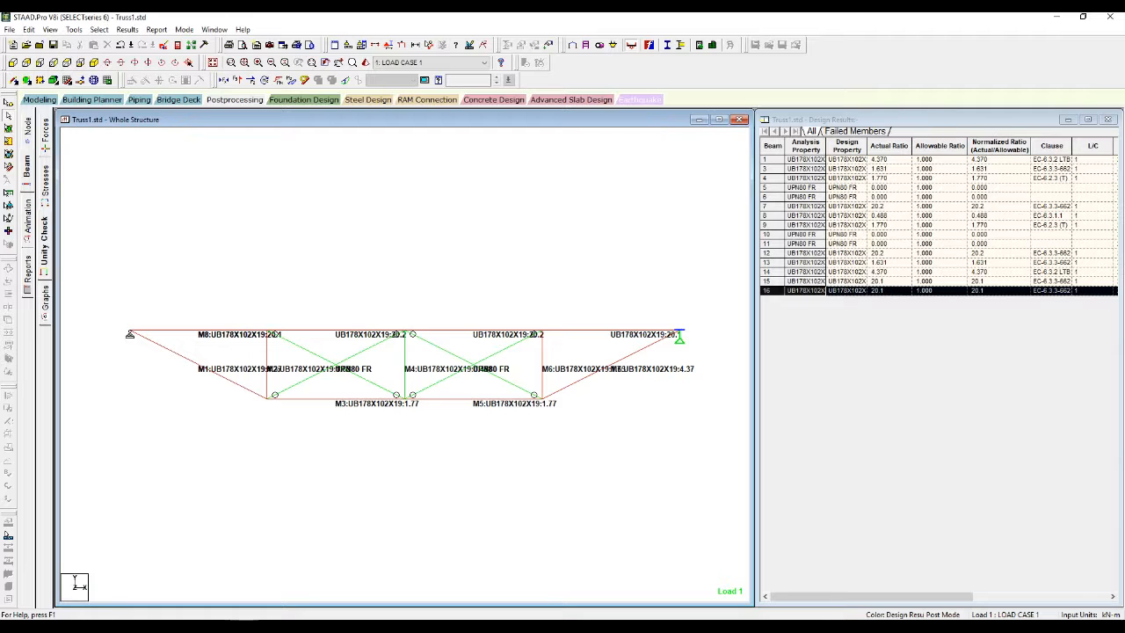
left_click(213, 625)
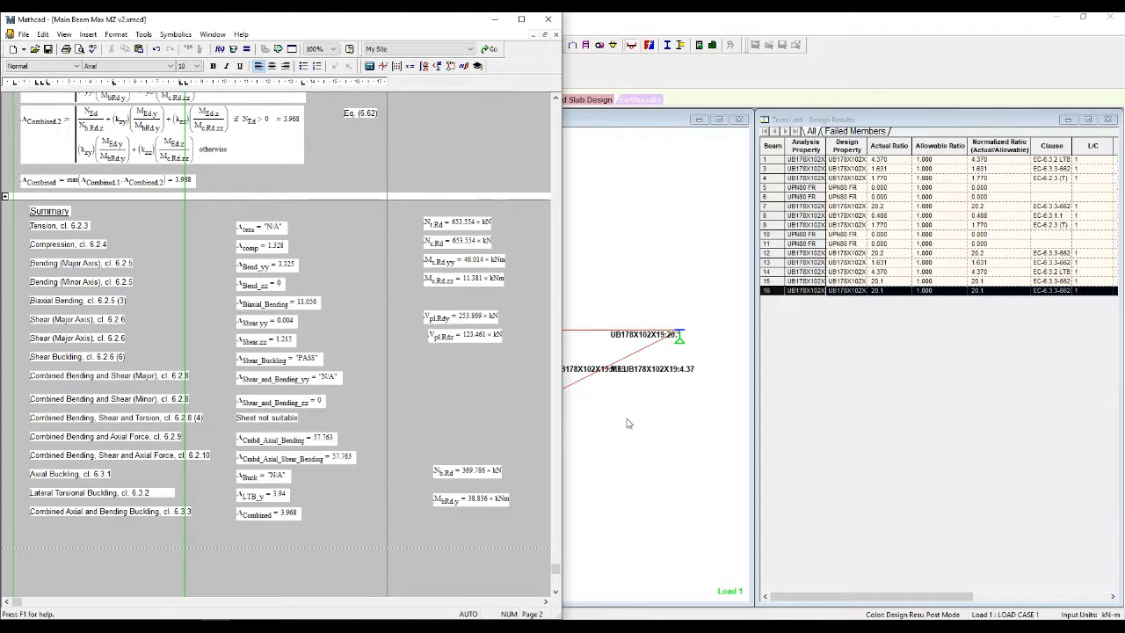
left_click(587, 438)
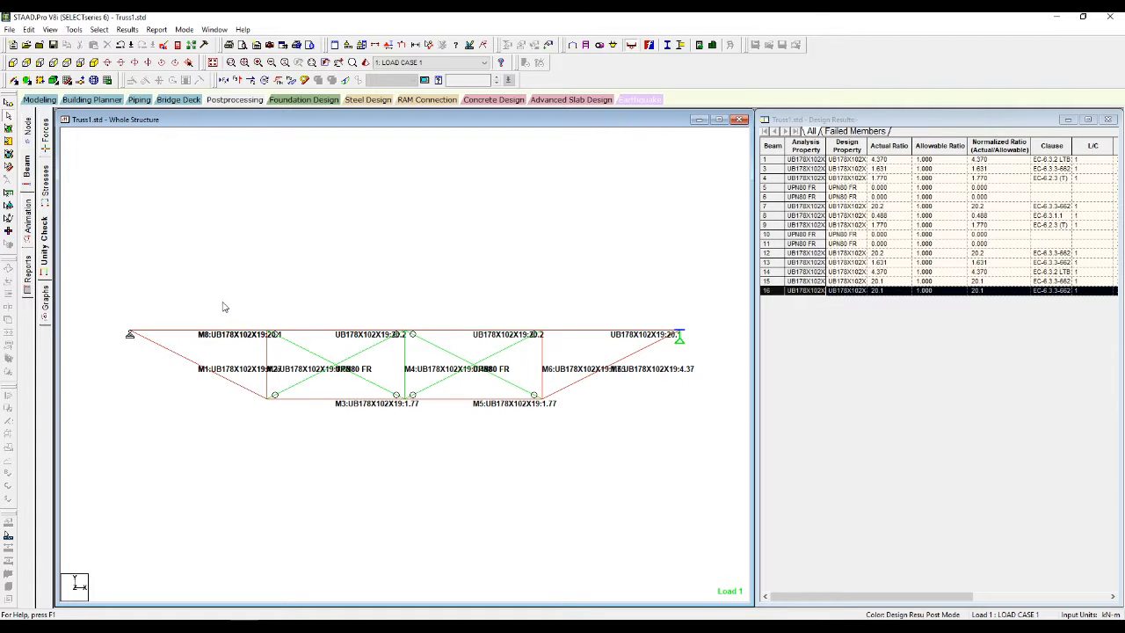
Step: Run single-step group member selection in Steel Design, upsizing M8 from UB178X102 to UB610X229 (combined ratio 0.929)
left_click(364, 101)
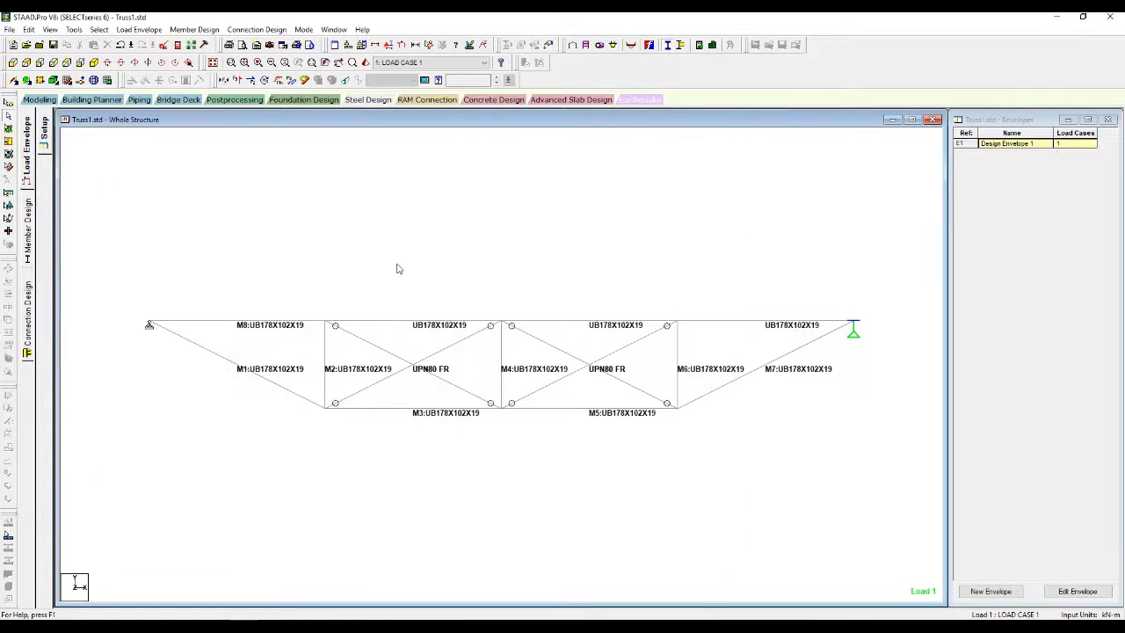
left_click(26, 245)
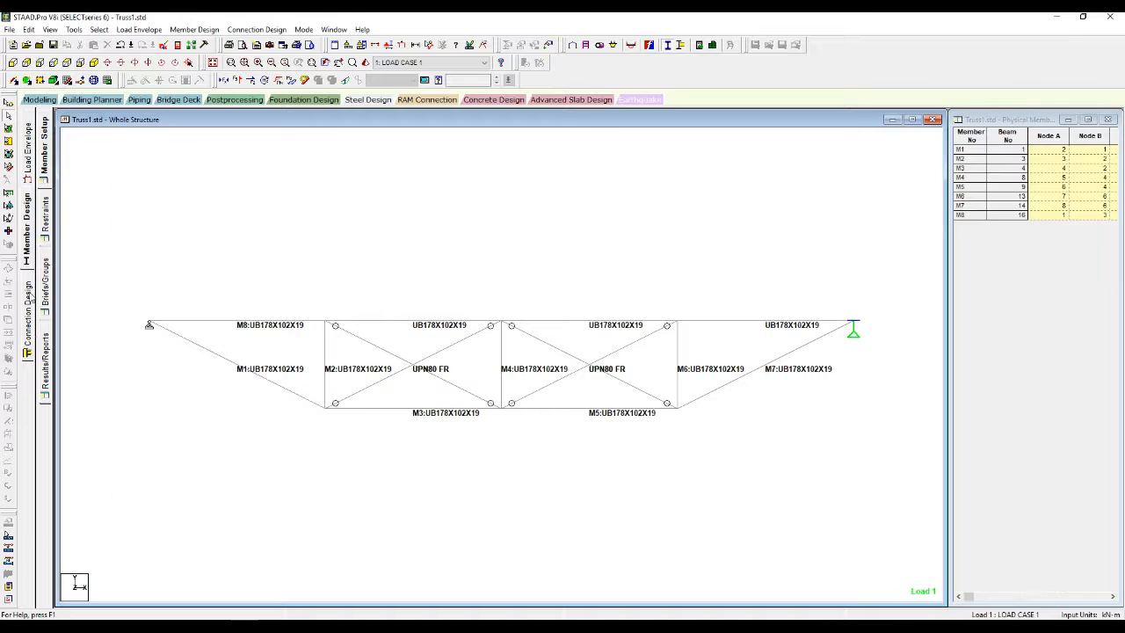
left_click(47, 362)
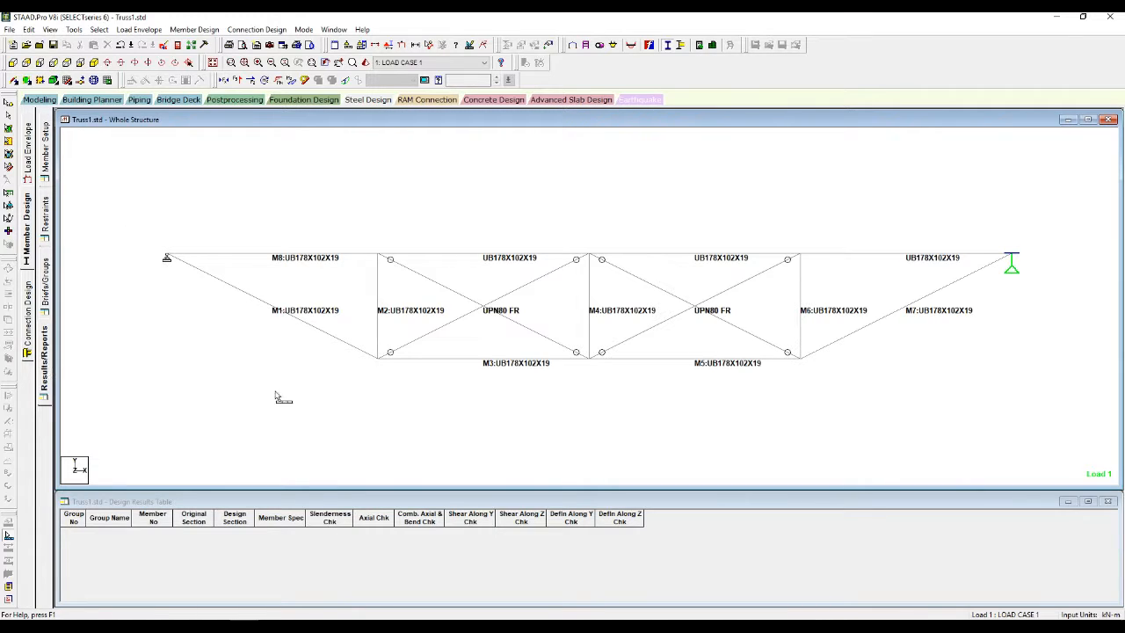
left_click(209, 32)
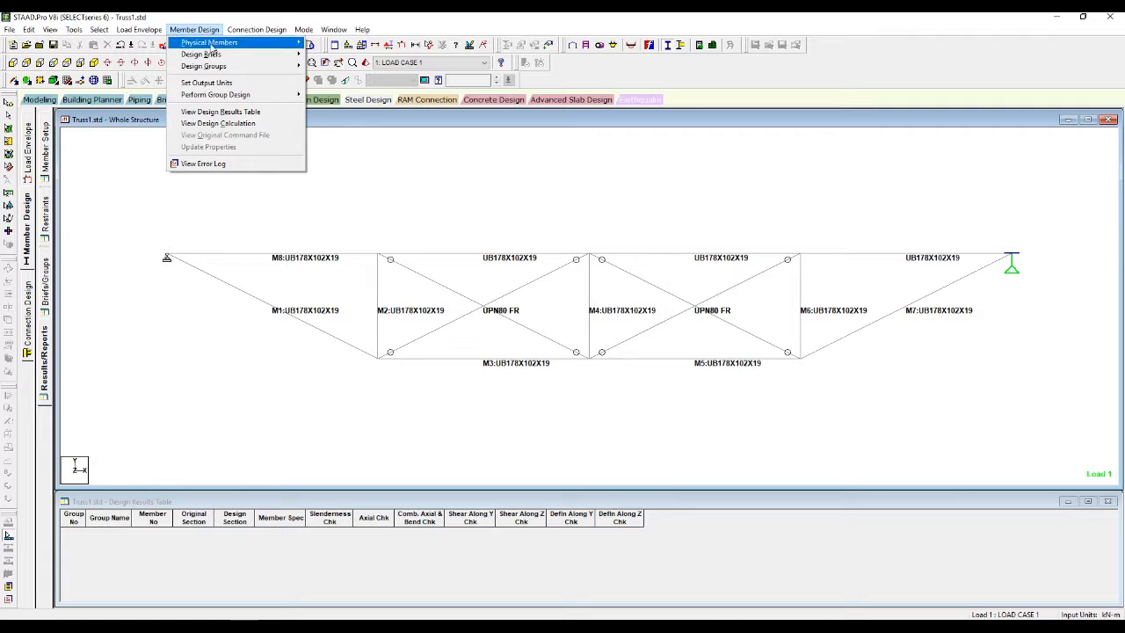
mouse_move(255, 94)
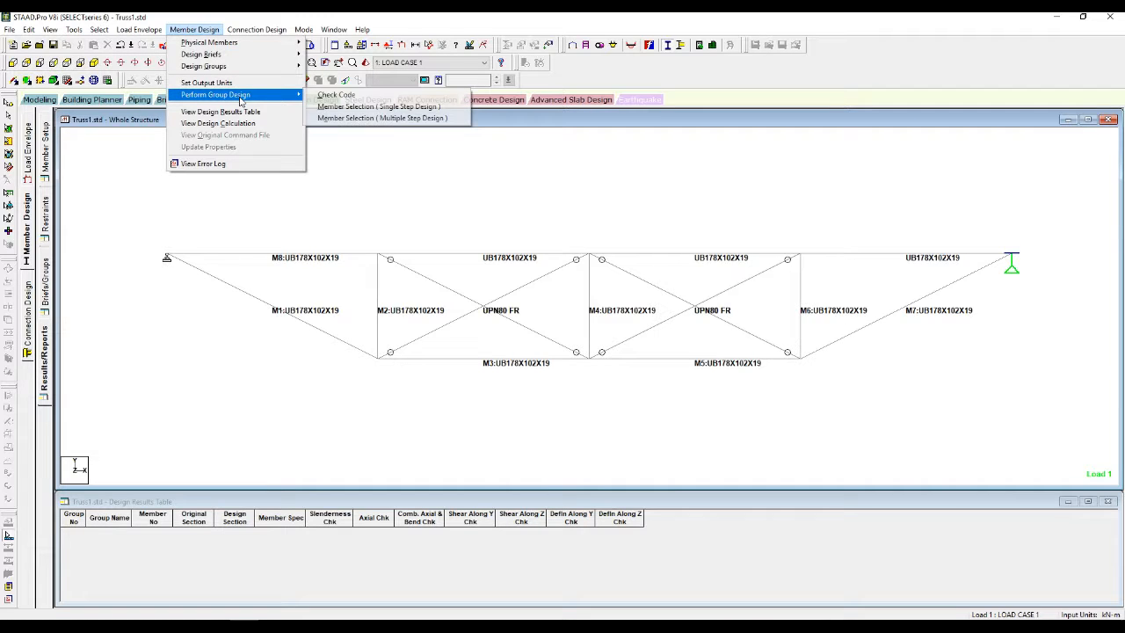
left_click(377, 107)
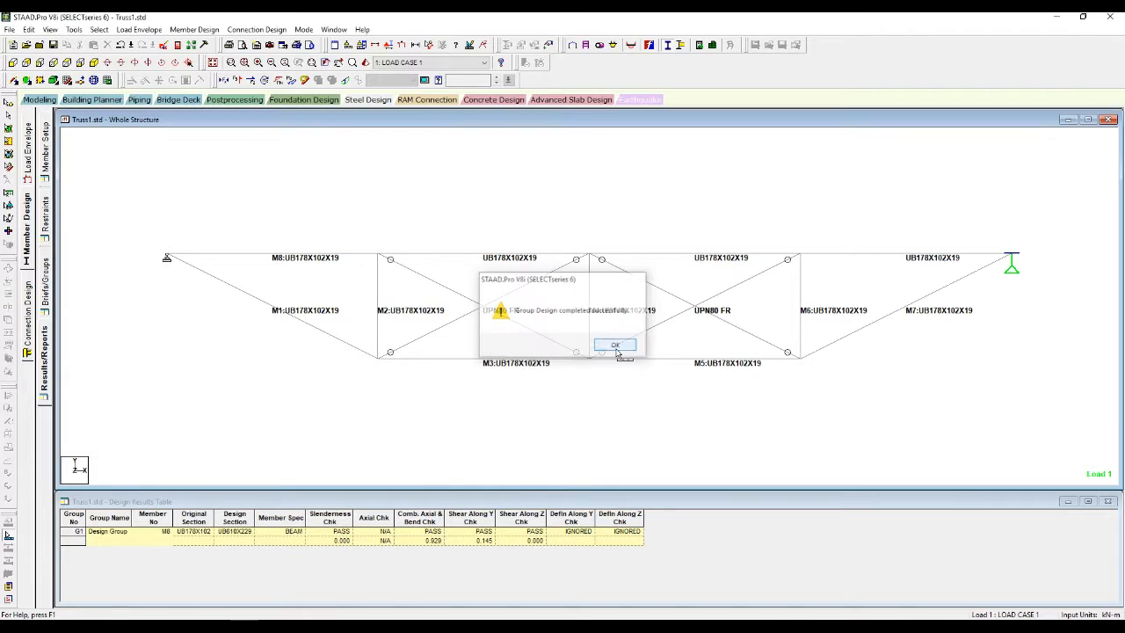
left_click(615, 346)
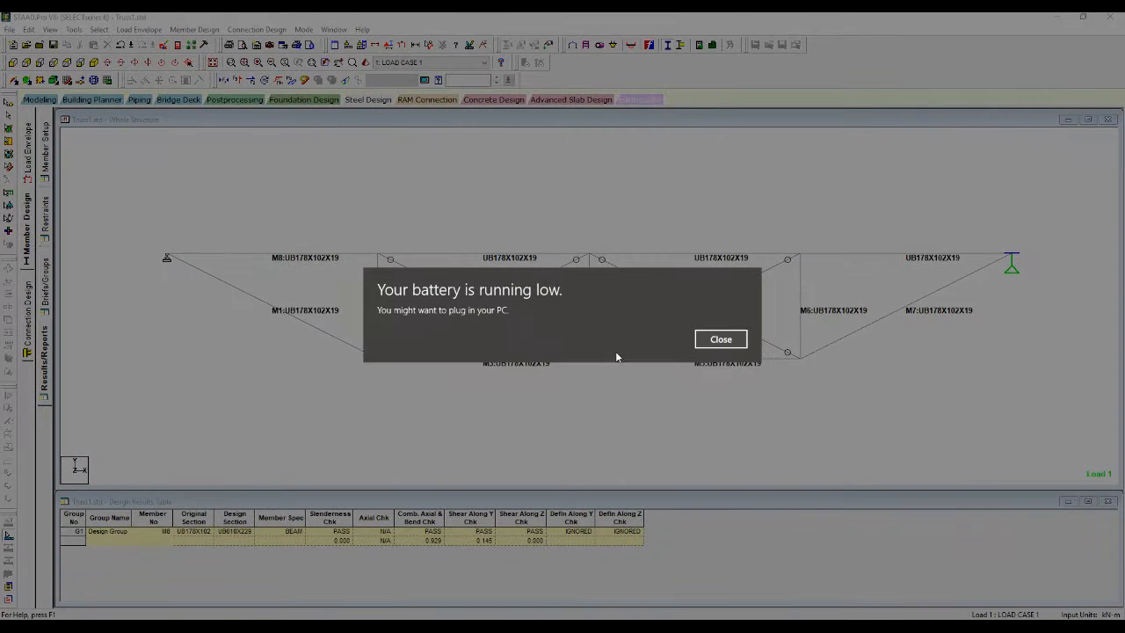
Step: Close the low-battery notification to reveal M8's passing UB610X229 design results
left_click(719, 340)
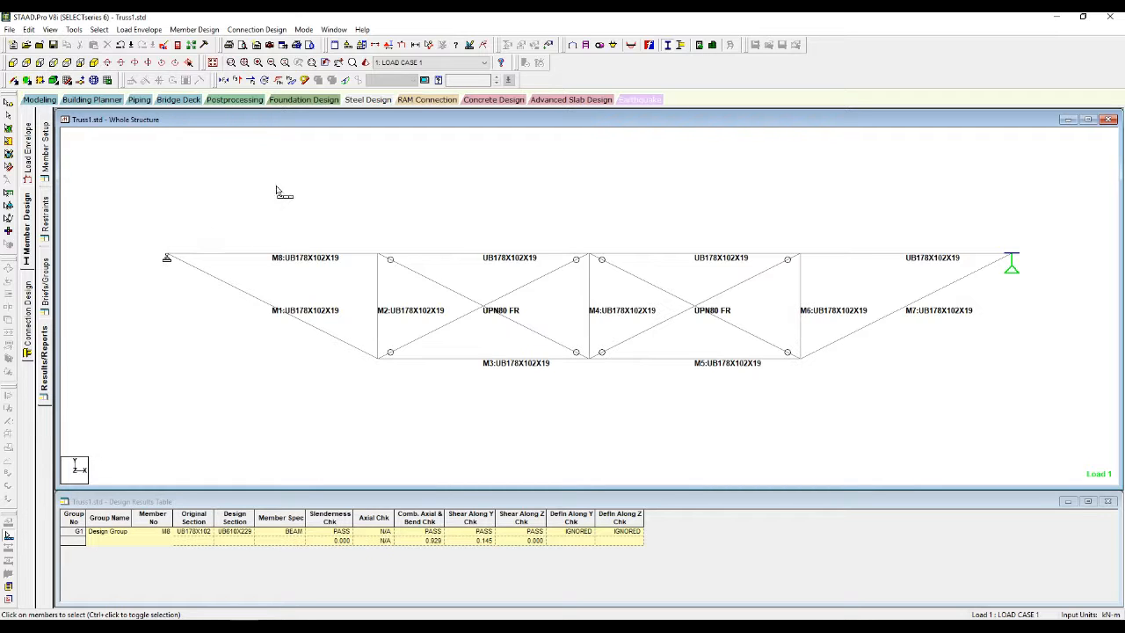
Step: Run multiple-step group member selection, reanalysing with updated properties over 5 cycles
left_click(201, 31)
mouse_move(232, 97)
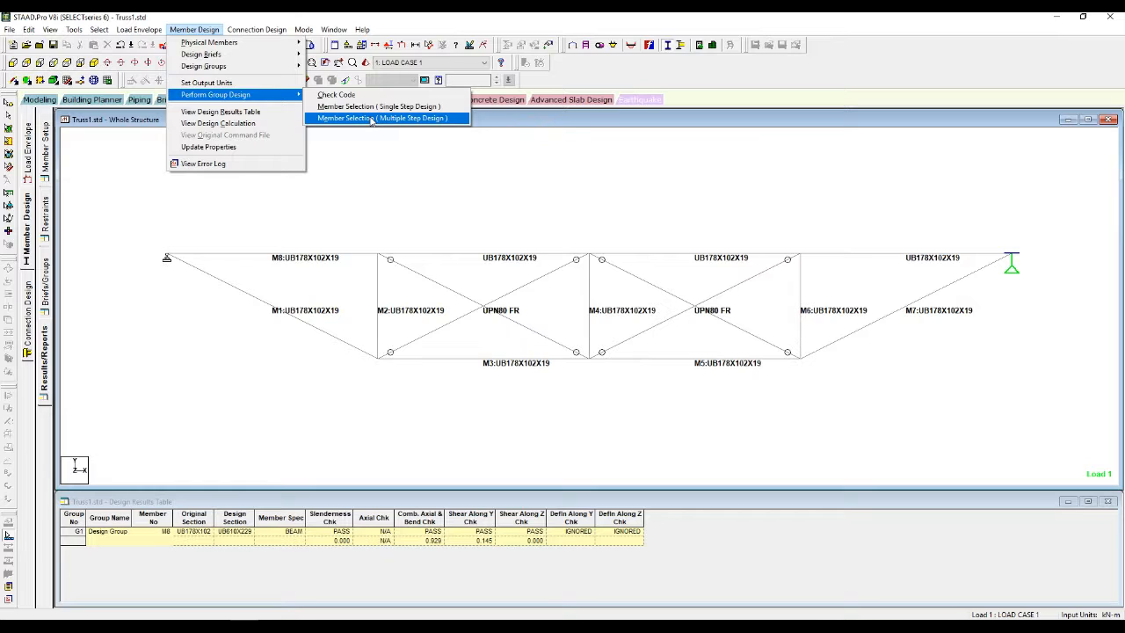
left_click(371, 119)
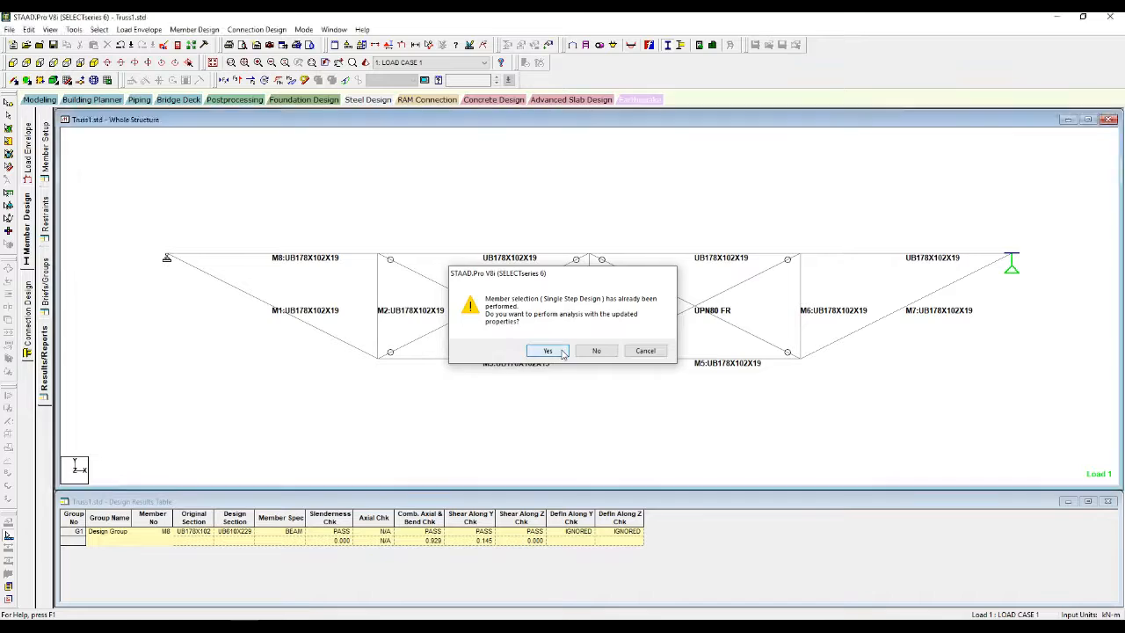
left_click(548, 350)
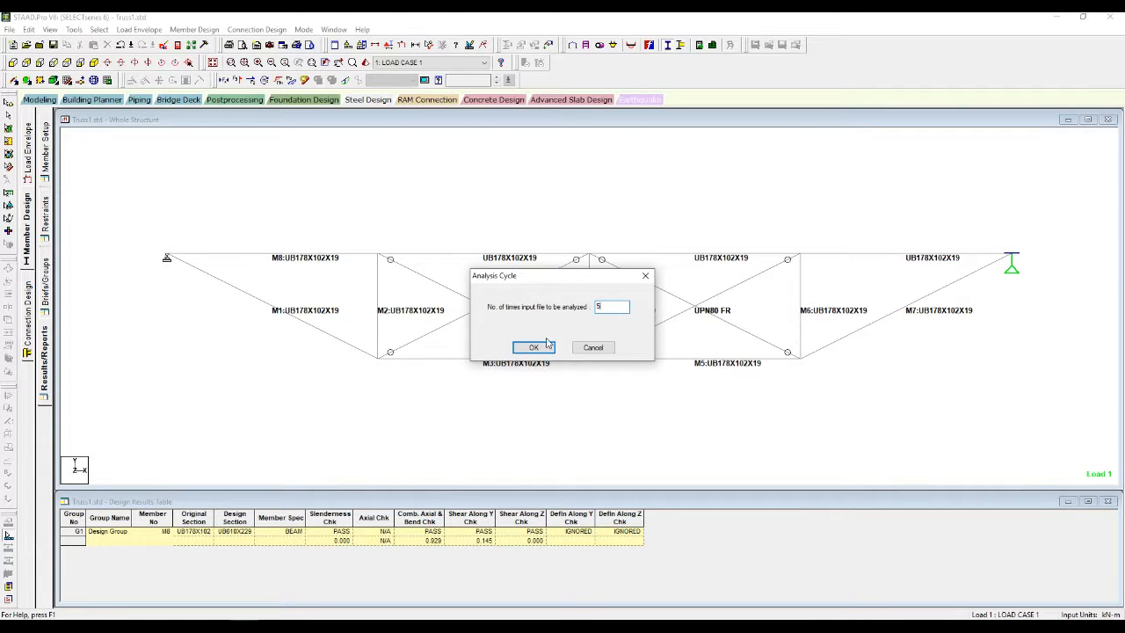
left_click(537, 348)
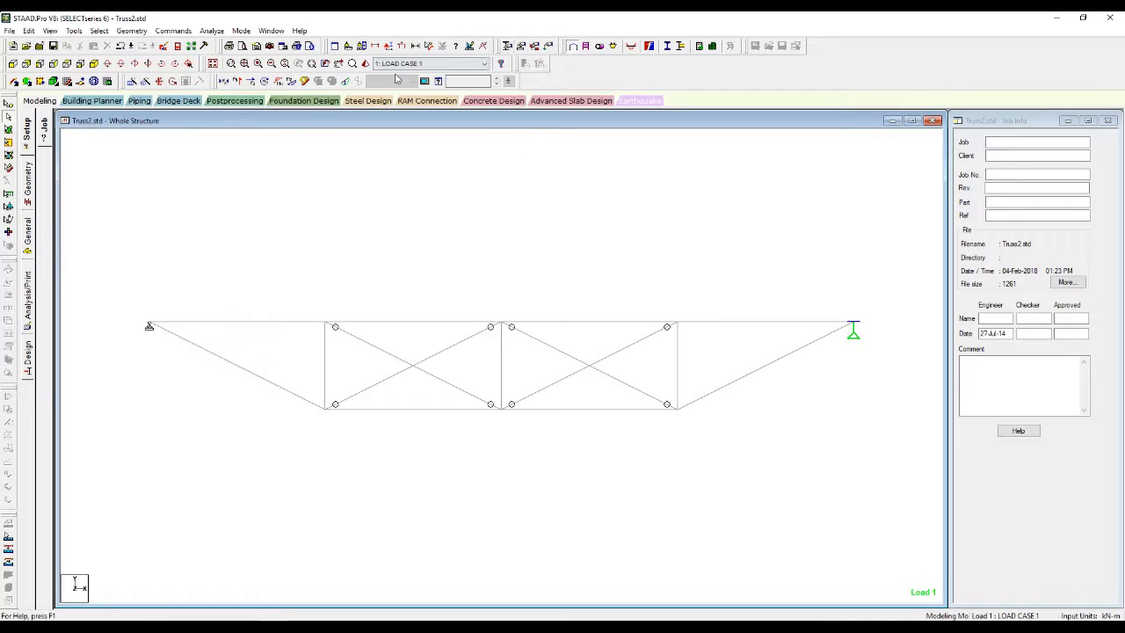
Step: Orbit an enlarged 3D rendered view of the truss, then return to the whole-structure line view with Job Info
left_click(365, 64)
scroll(527, 362, "up", 5)
scroll(501, 360, "up", 2)
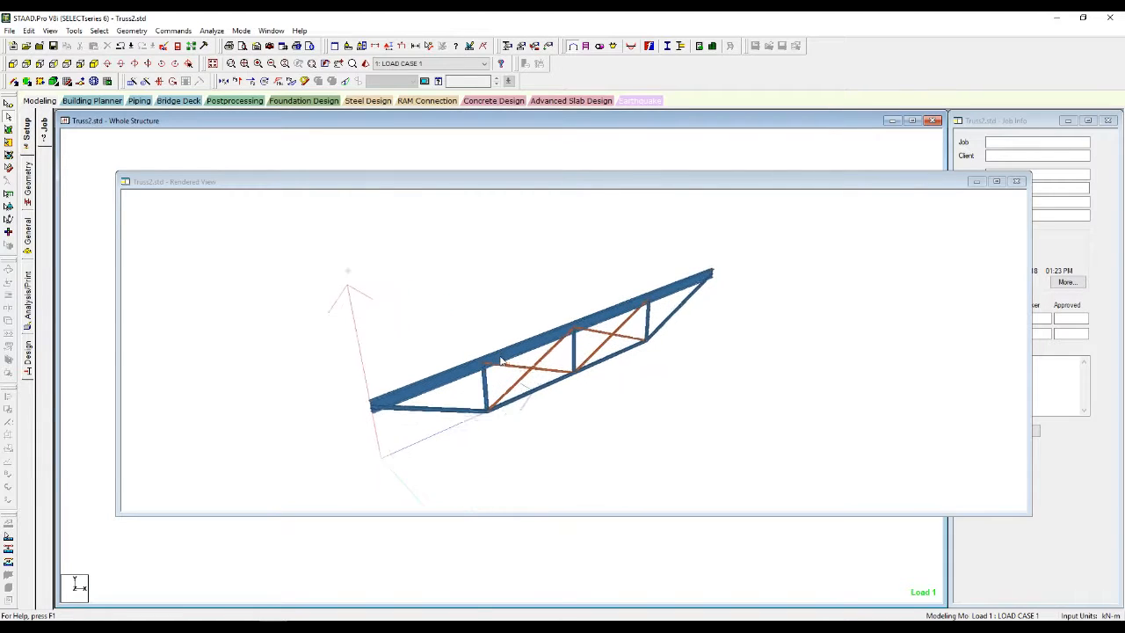
double_click(592, 181)
left_click_drag(404, 387, 615, 220)
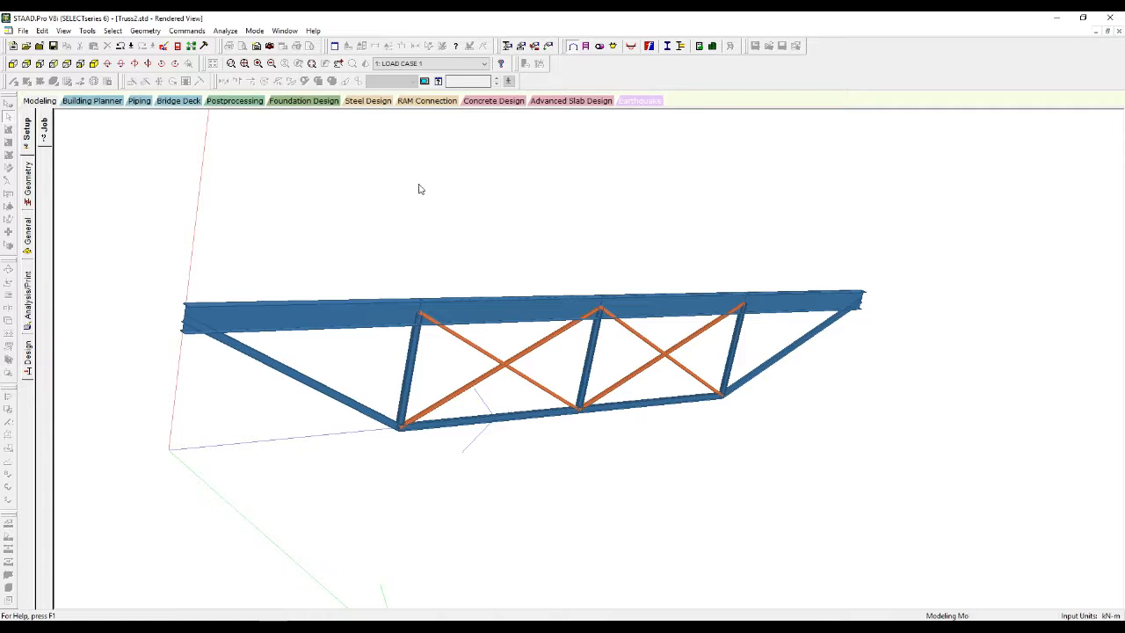
left_click(27, 141)
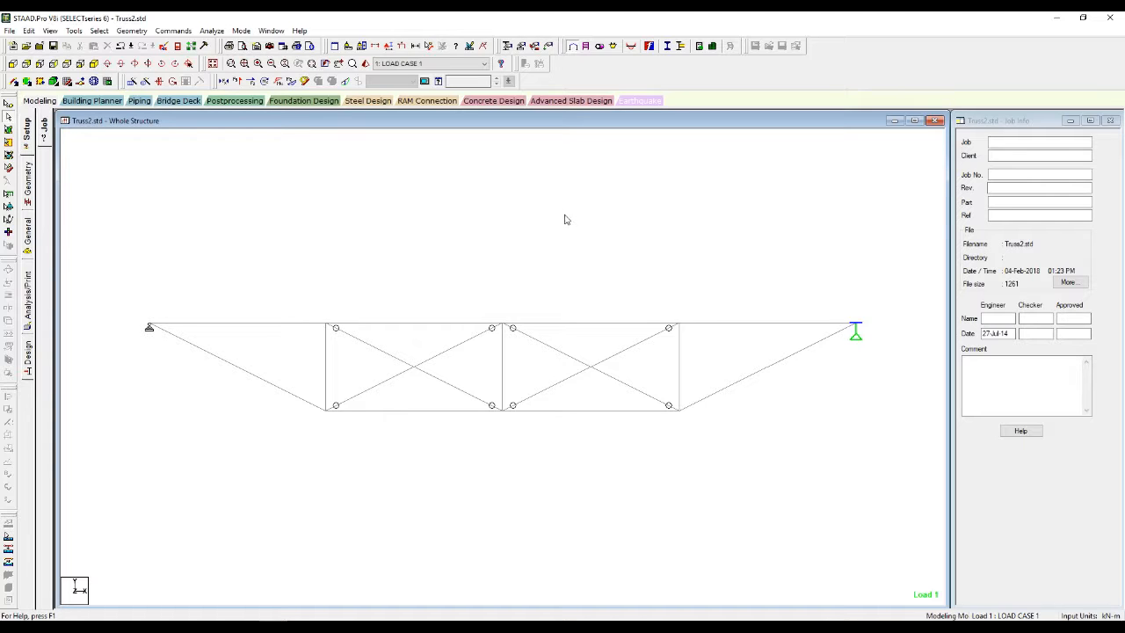
Step: Check Load Case 1's -45 kN/m uniform load on the truss before returning to the results
left_click(632, 51)
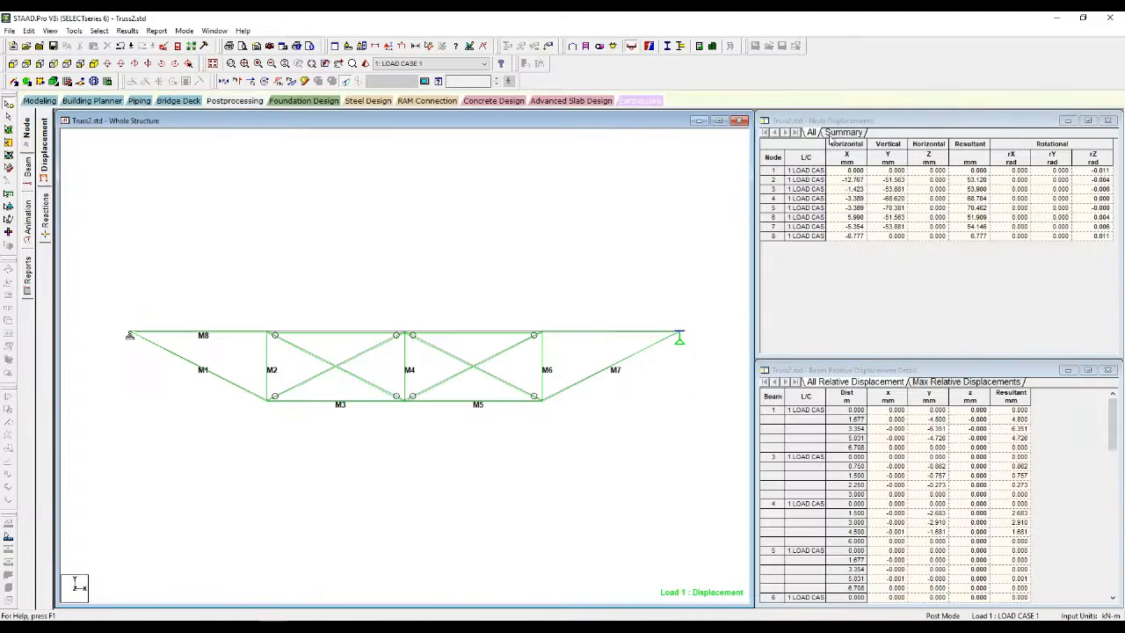
left_click(548, 46)
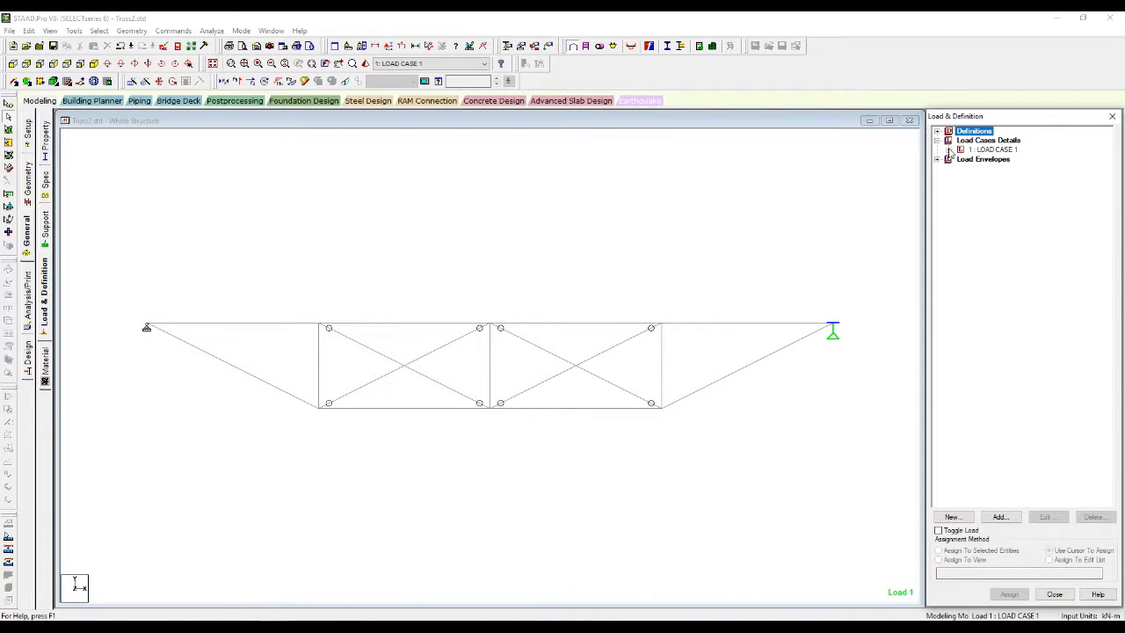
left_click(949, 150)
left_click(997, 159)
left_click(615, 229)
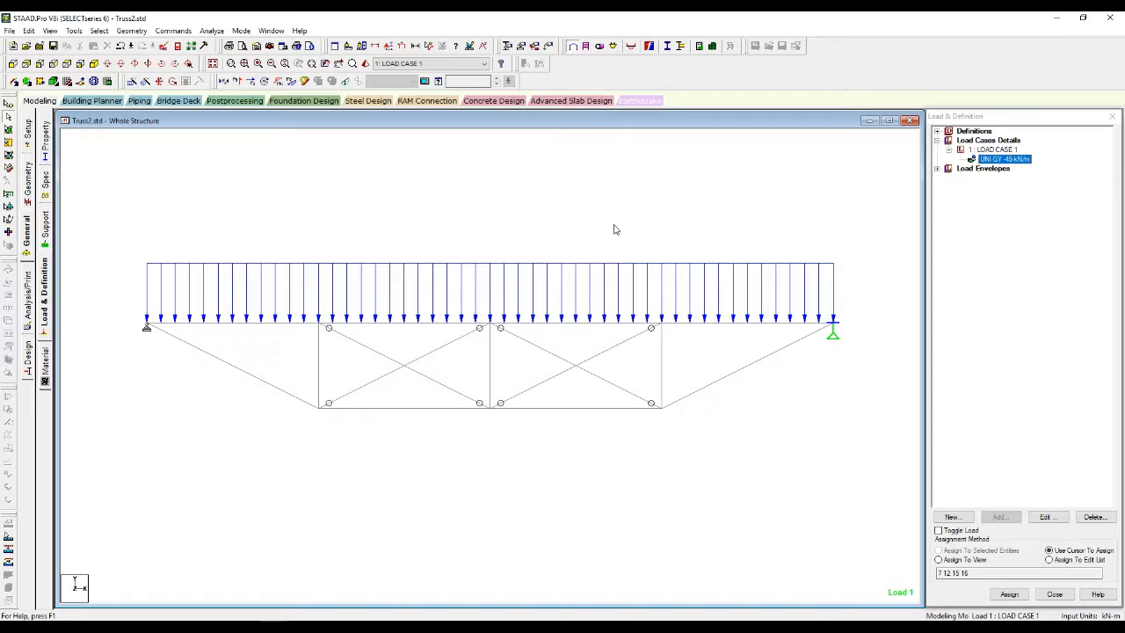
left_click(630, 46)
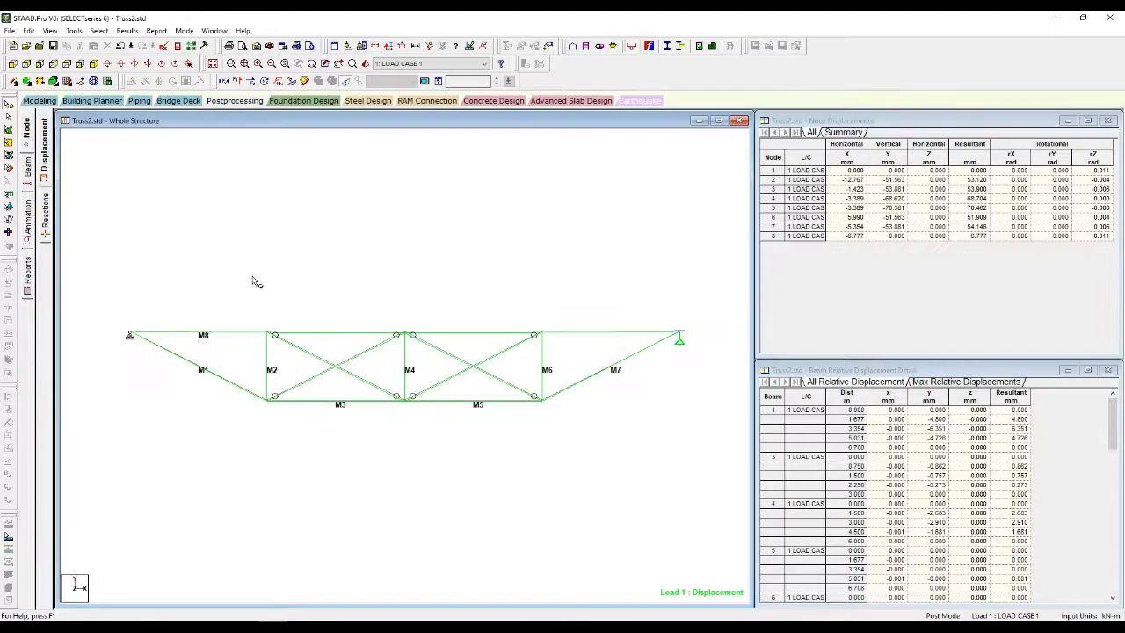
Step: Plot the bending, shear and axial force graphs for top chord member M8
left_click(28, 172)
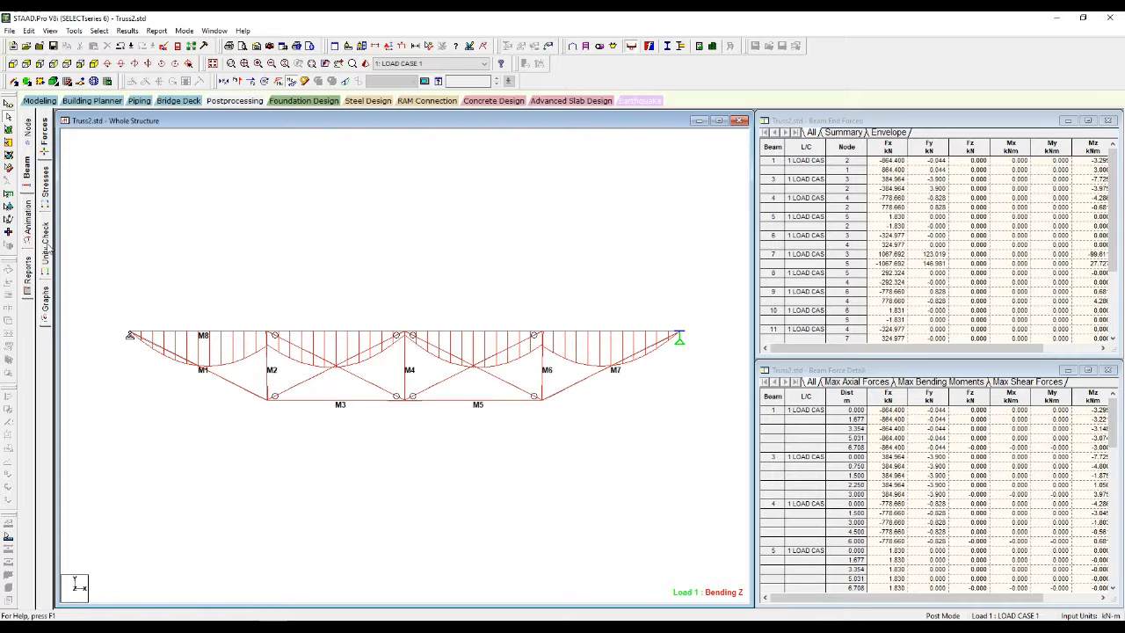
left_click(45, 312)
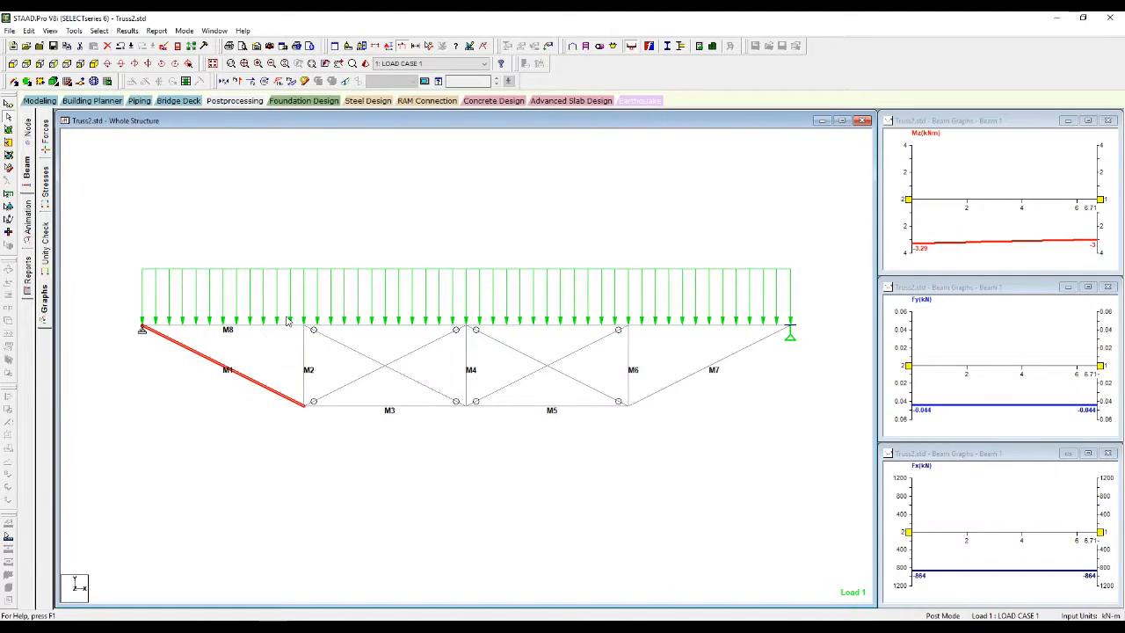
left_click(257, 326)
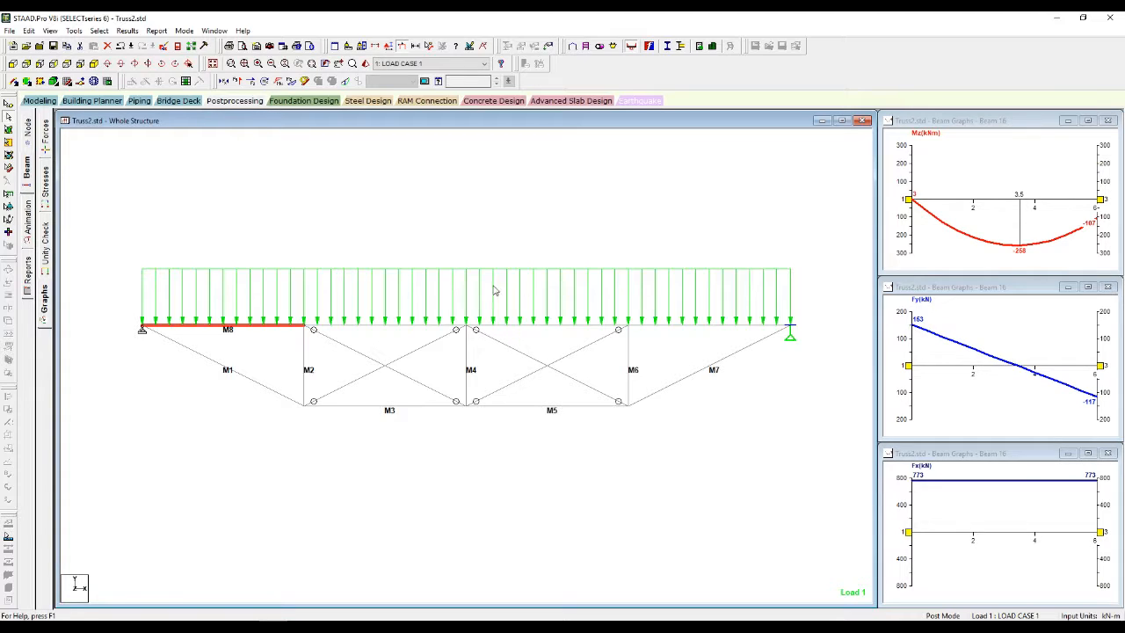
left_click(389, 250)
mouse_move(215, 627)
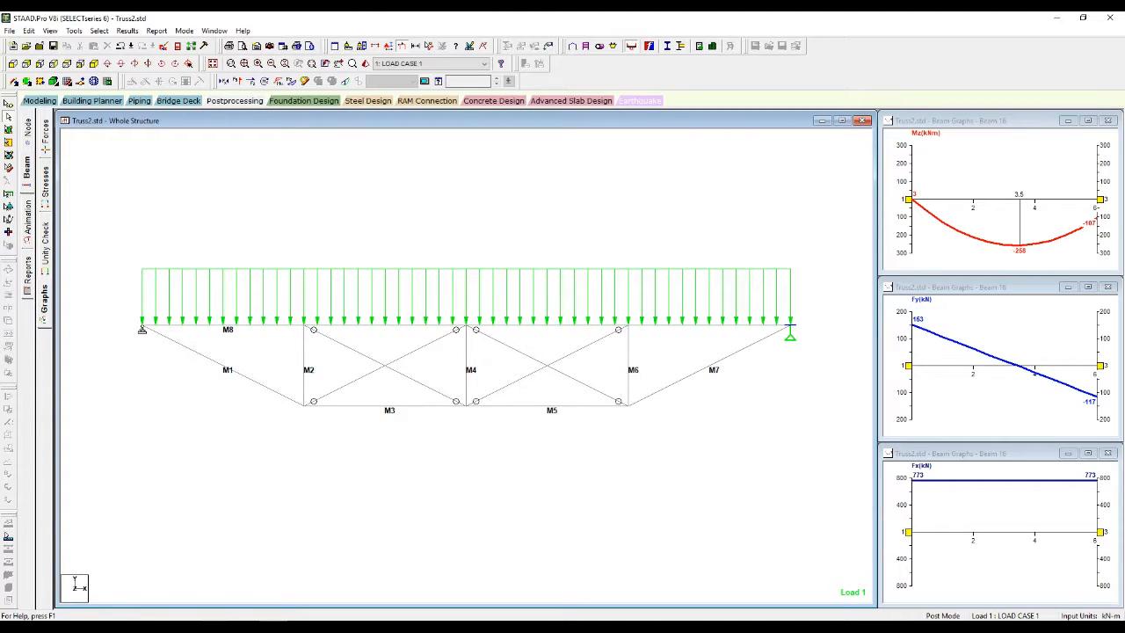
Step: Show Mathcad's EC3 loading inputs (N_Ed 773 kN, M_Edy 258 kNm) tiled left of STAAD.Pro
left_click(220, 625)
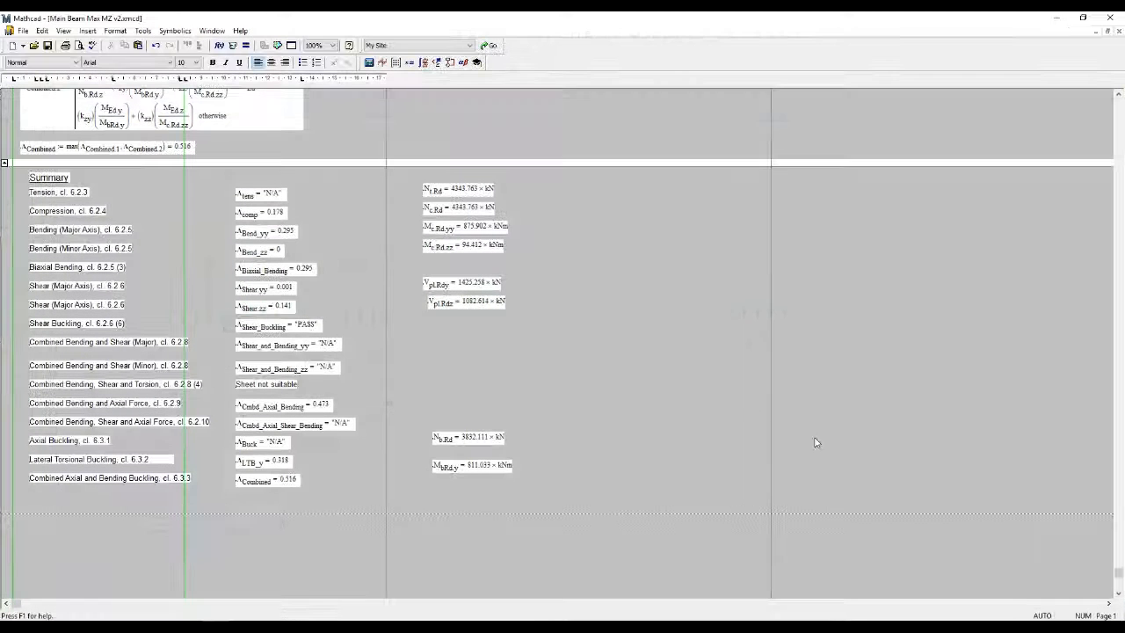
left_click_drag(1120, 569, 1118, 102)
scroll(465, 286, "down", 5)
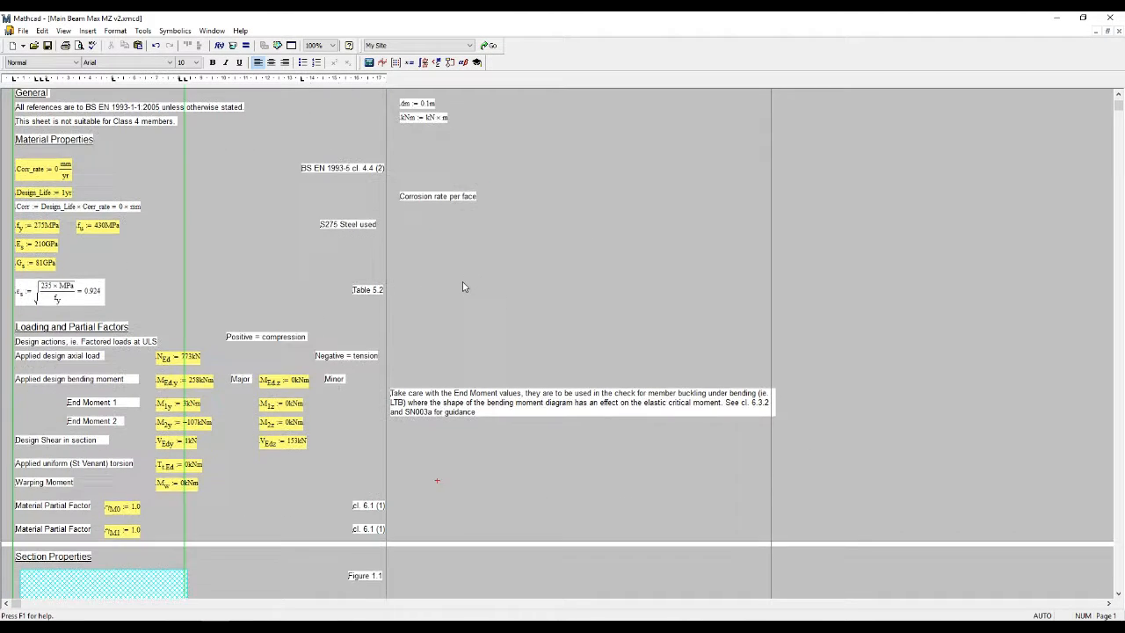
scroll(464, 288, "down", 1)
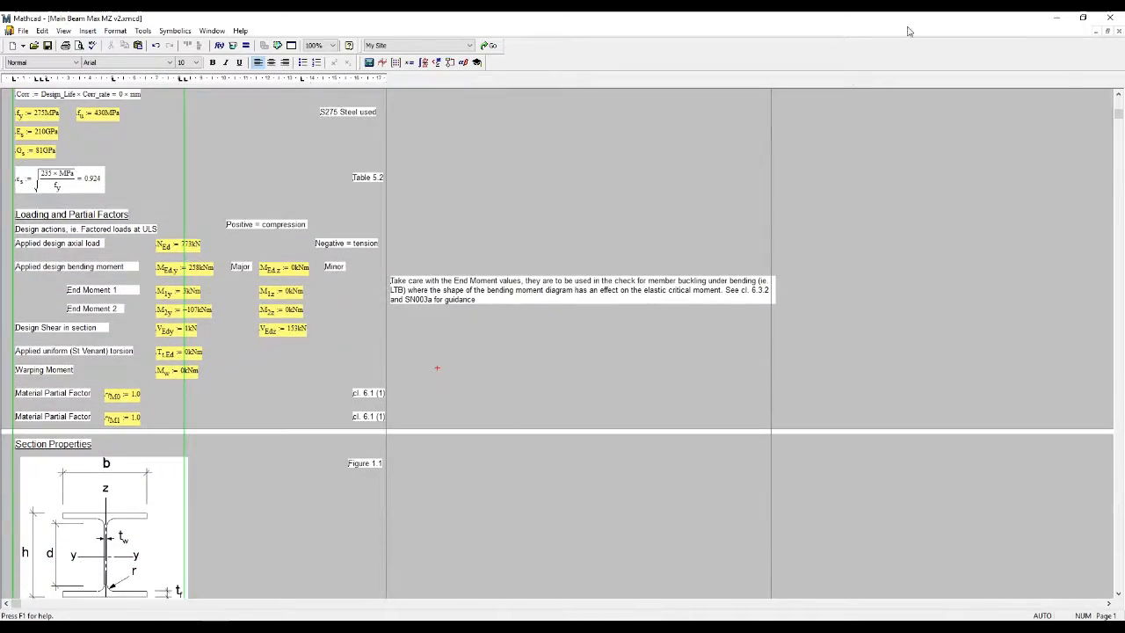
left_click_drag(894, 18, 2, 141)
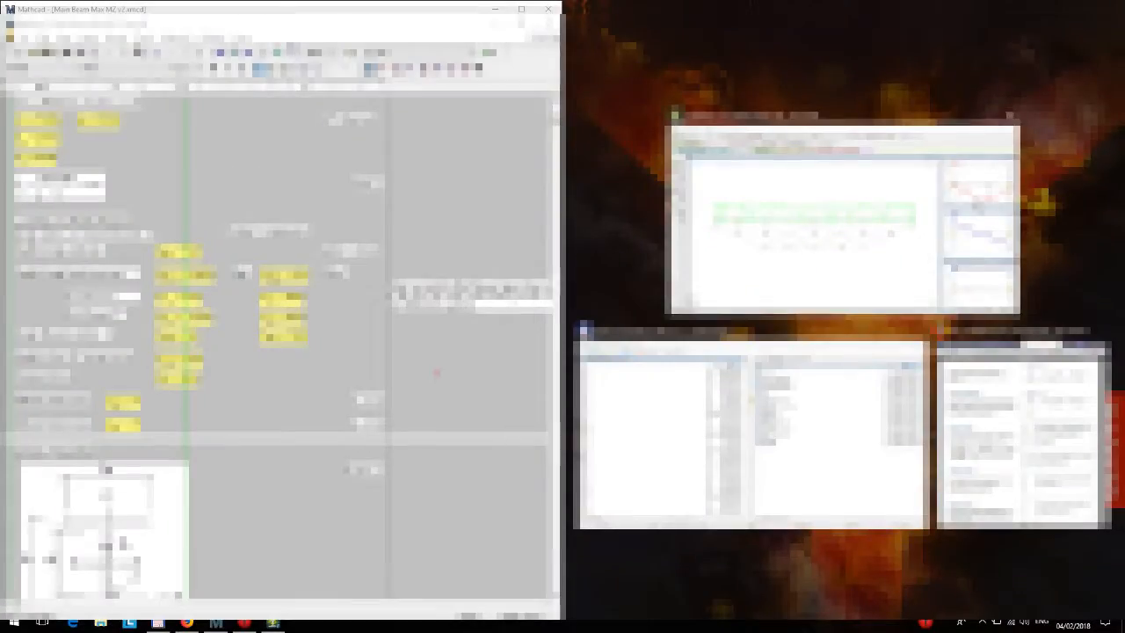
left_click(827, 262)
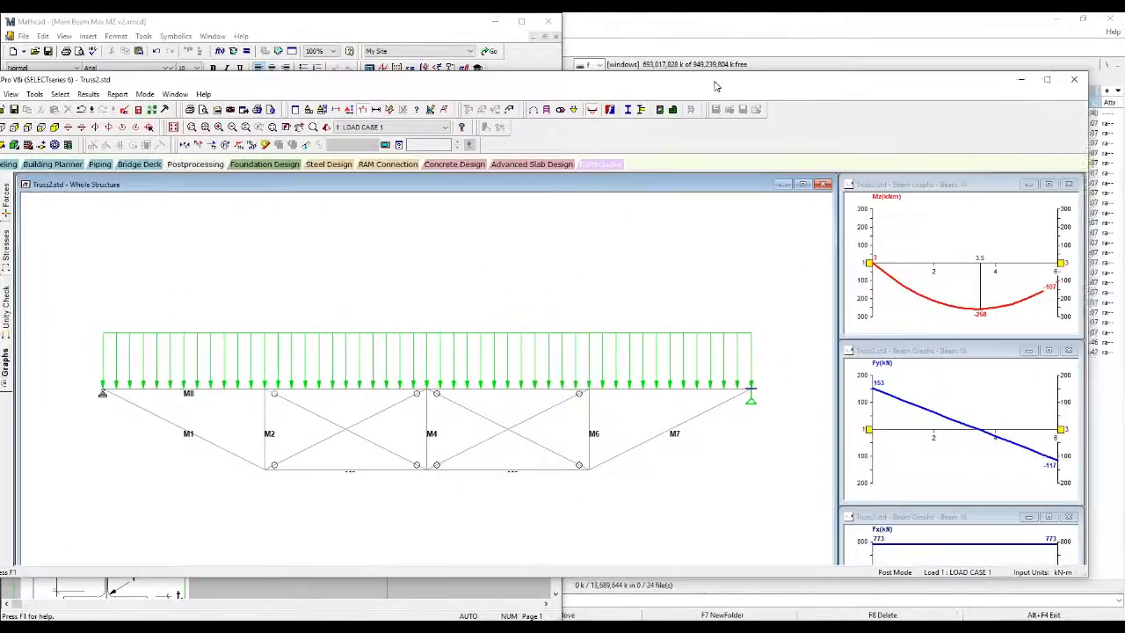
Step: Move STAAD aside and scroll Mathcad to the UKB section properties (602.6 mm deep, 227.6 mm wide)
left_click_drag(727, 85, 878, 85)
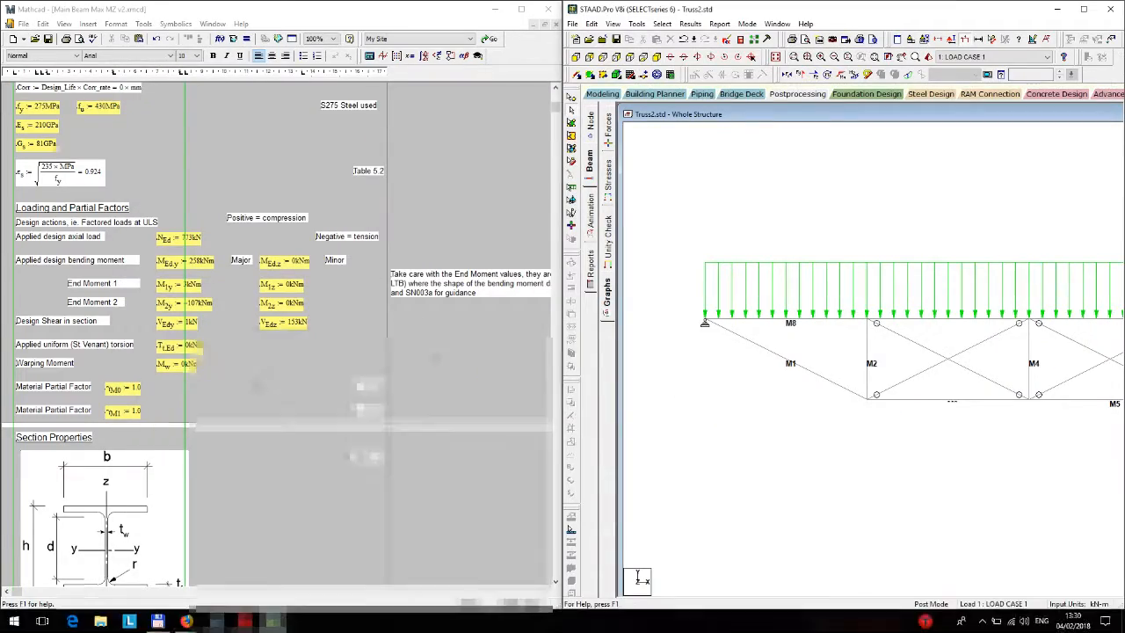
scroll(281, 333, "down", 5)
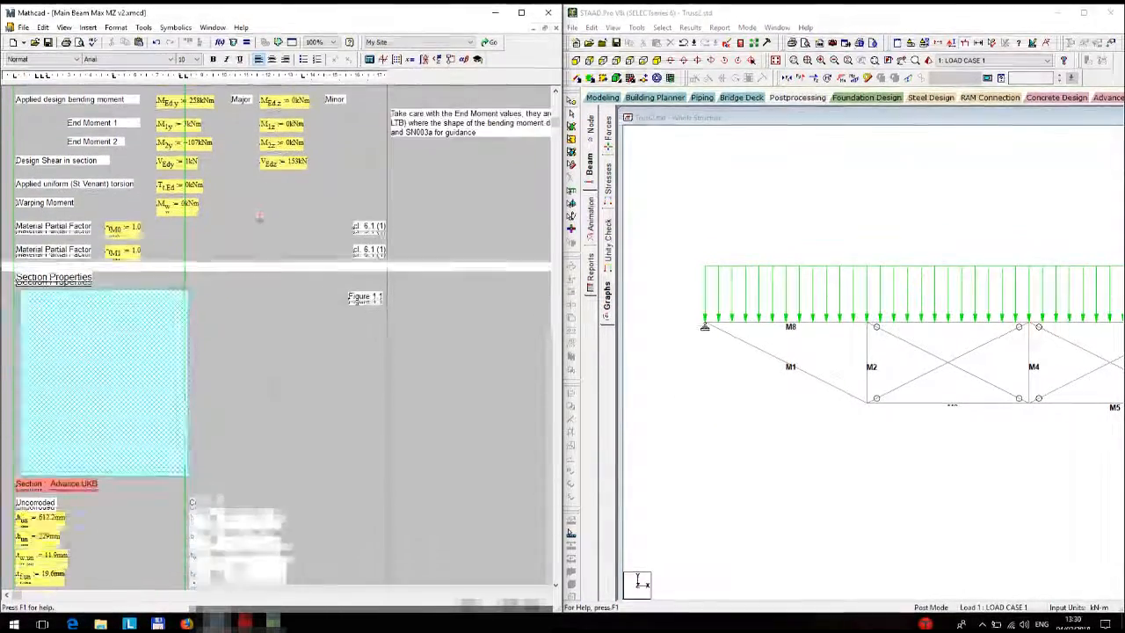
scroll(62, 380, "down", 3)
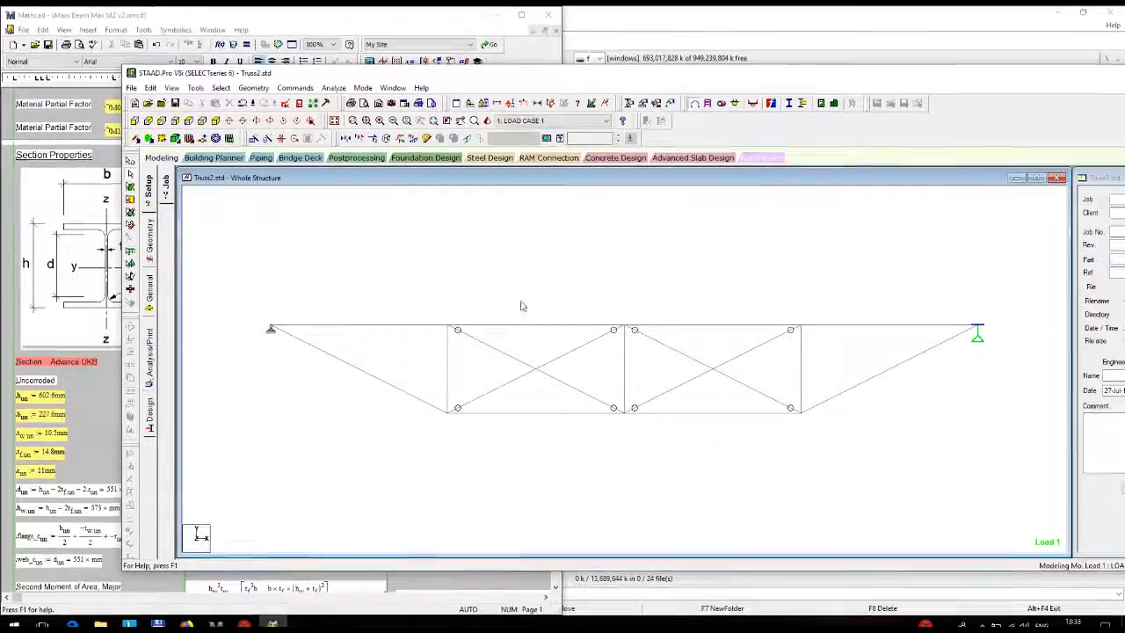
Step: Show the Design Results Table with M8 UB610X229 passing at 0.876, and narrow STAAD to the right half
left_click(489, 159)
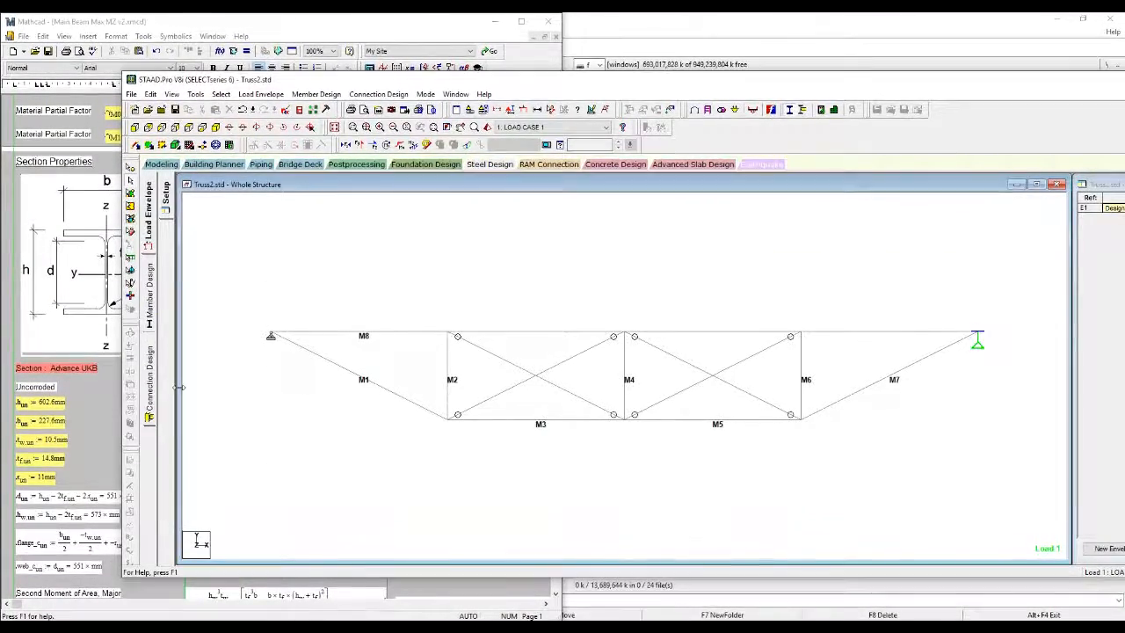
left_click(150, 316)
left_click(173, 423)
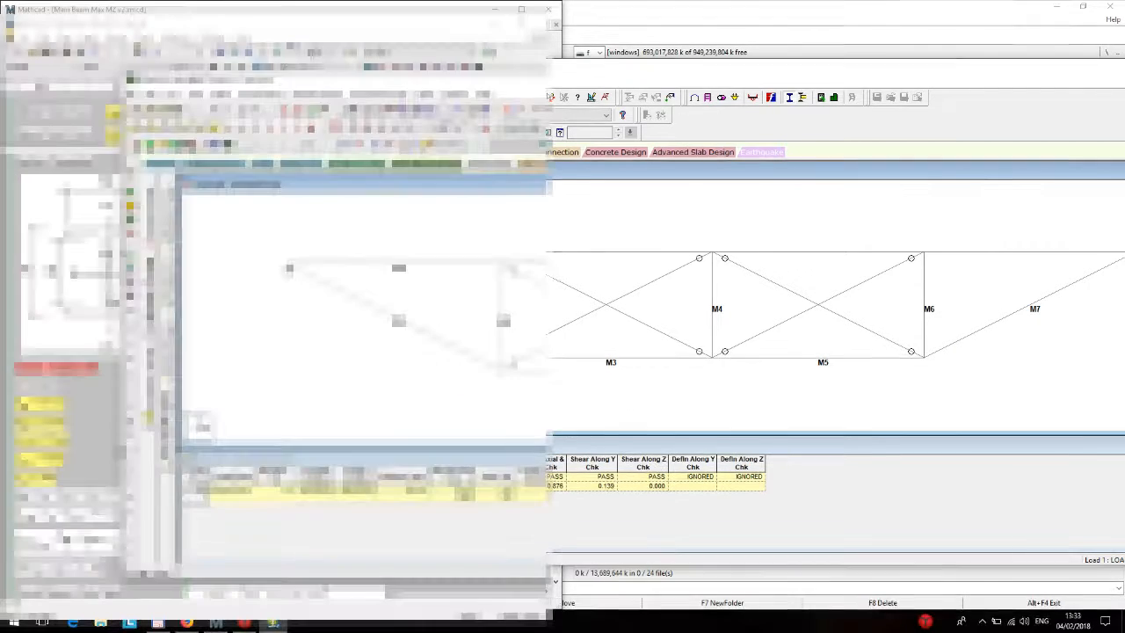
left_click_drag(123, 458, 454, 455)
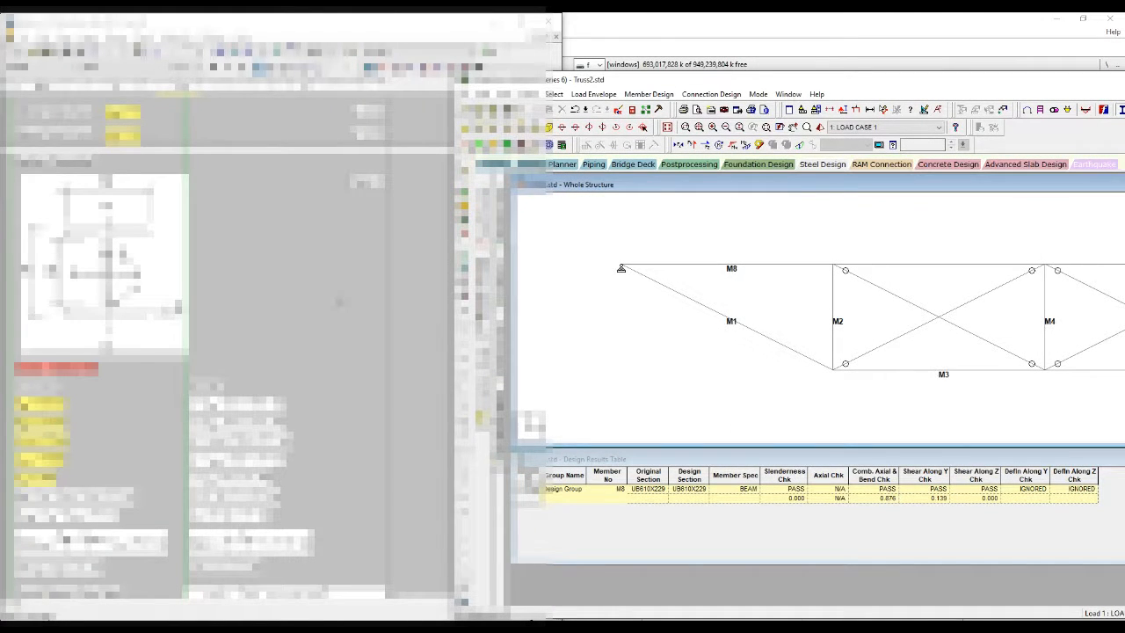
Step: Bring Mathcad forward and scroll to the EC3 summary with 0.658 combined buckling utilisation
left_click(340, 302)
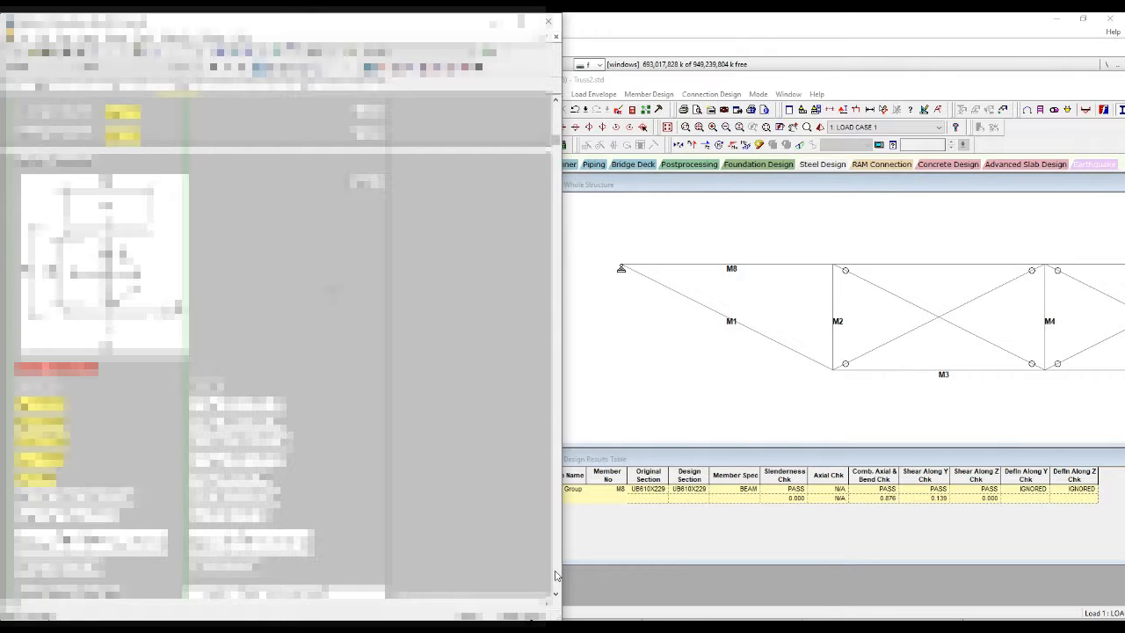
scroll(554, 575, "down", 20)
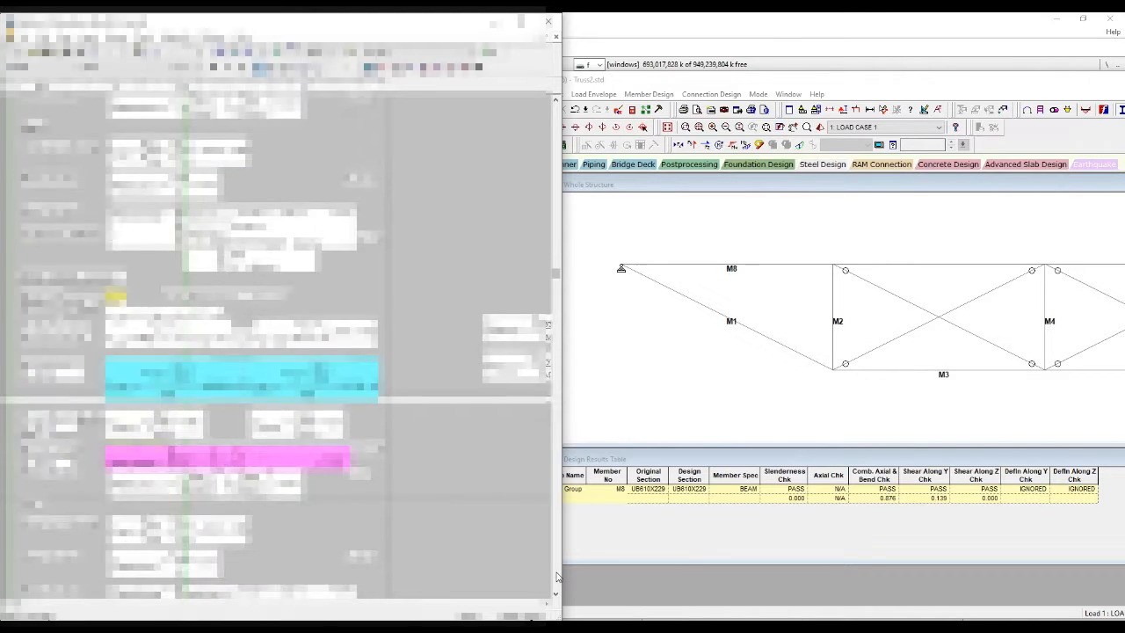
scroll(555, 574, "down", 20)
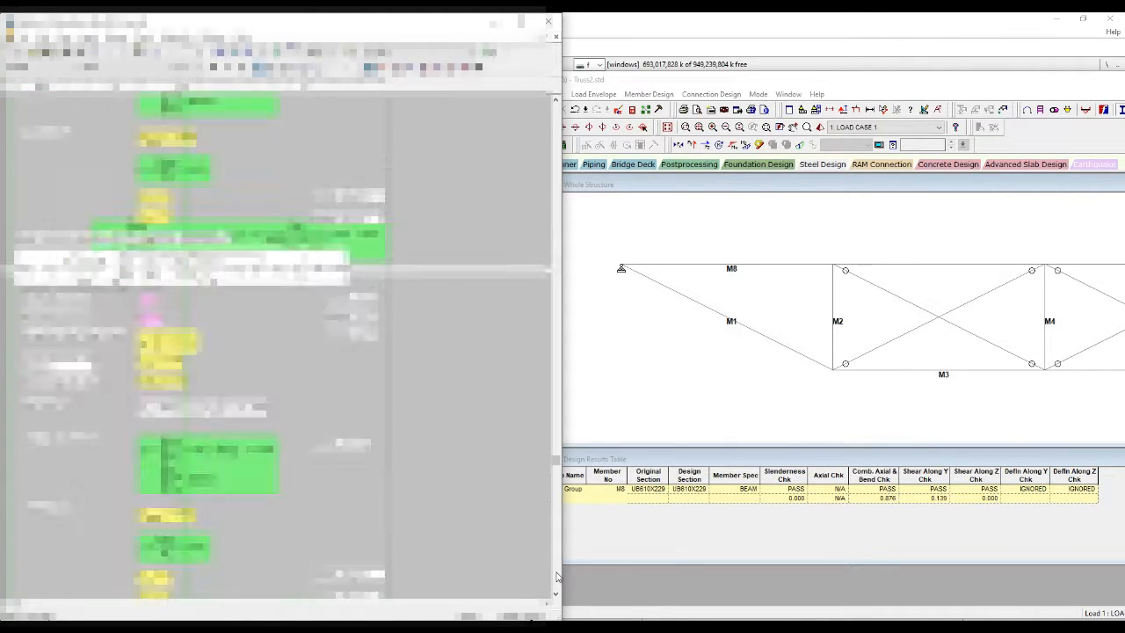
scroll(555, 575, "down", 15)
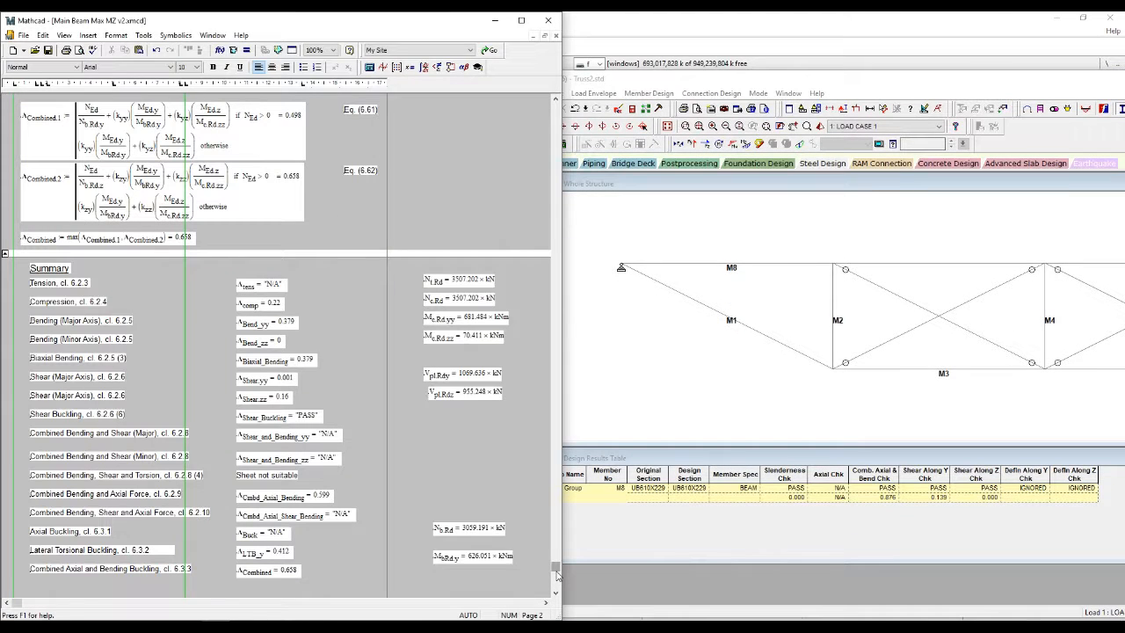